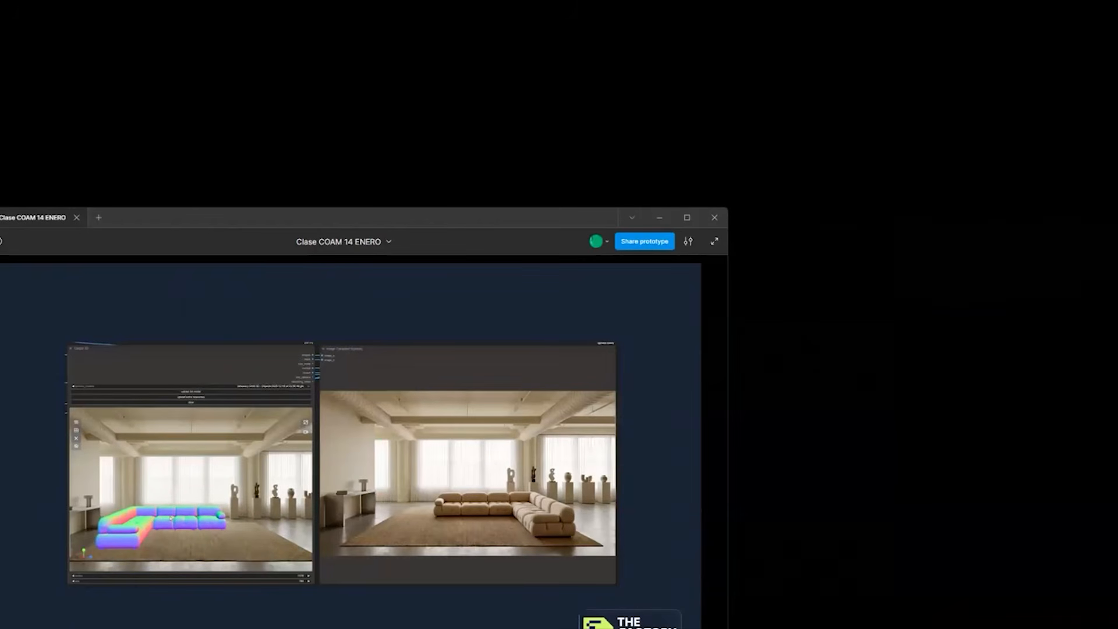
Switch from the class presentation to the browser window with the RunComfy workflow.
key(alt+Tab)
click(664, 268)
key(alt+Tab)
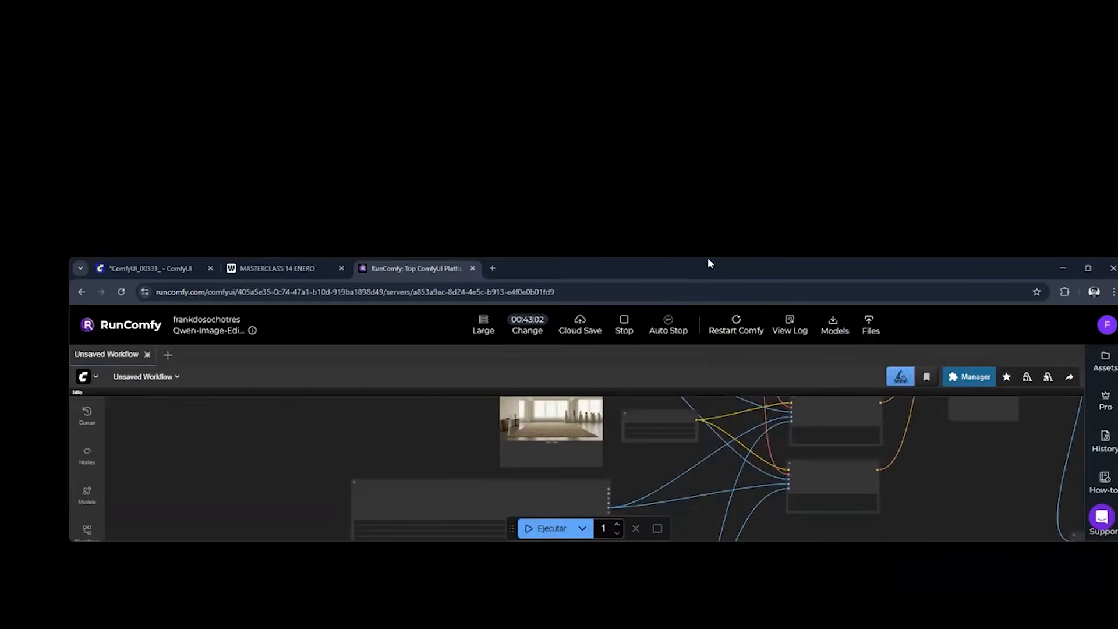
Move the Guardar Imagen output node up, closer to the VAE decode node.
scroll(885, 265, down, 5)
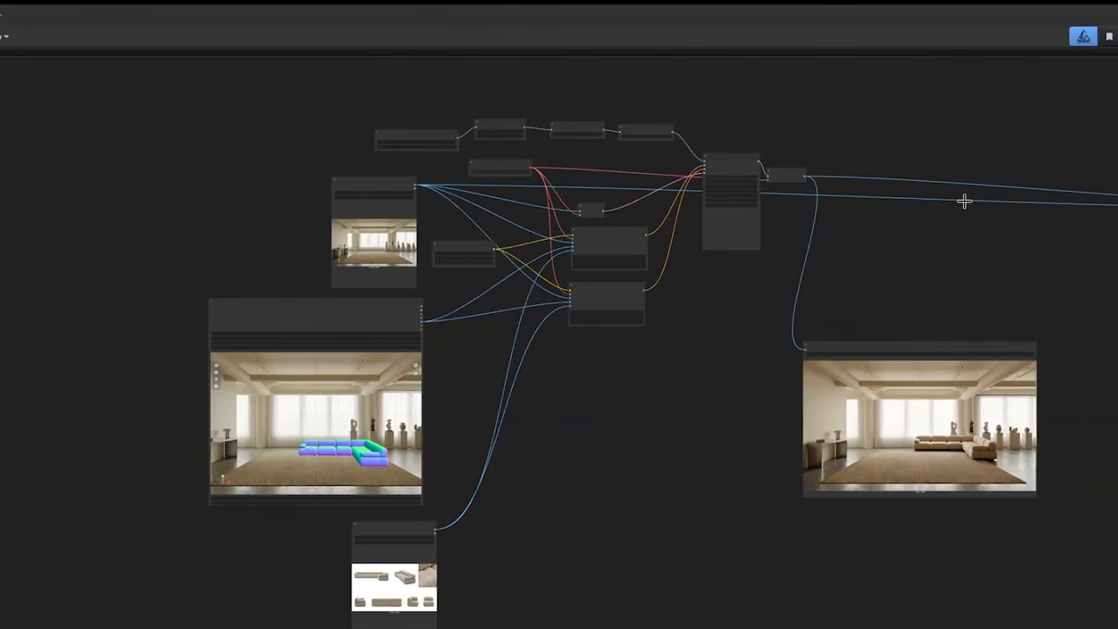
scroll(964, 200, right, 4)
drag(704, 330, 570, 135)
Move the image comparison node at the end of the workflow directly beside the Guardar Imagen node.
scroll(692, 211, right, 1)
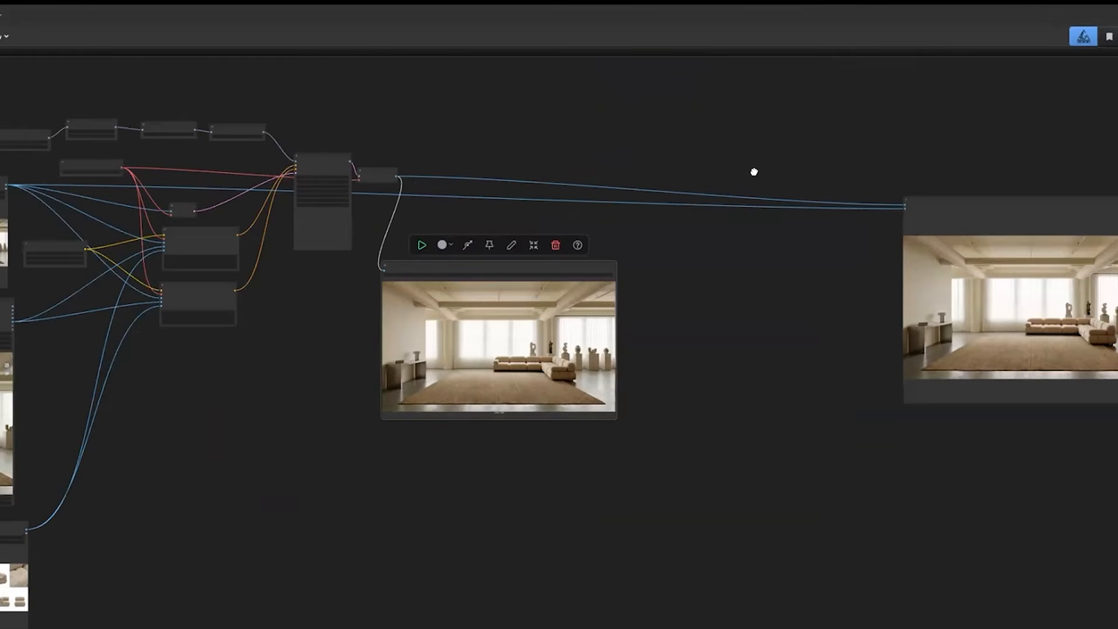
drag(767, 189, 711, 182)
drag(945, 200, 723, 215)
scroll(530, 387, down, 1)
drag(530, 387, 676, 409)
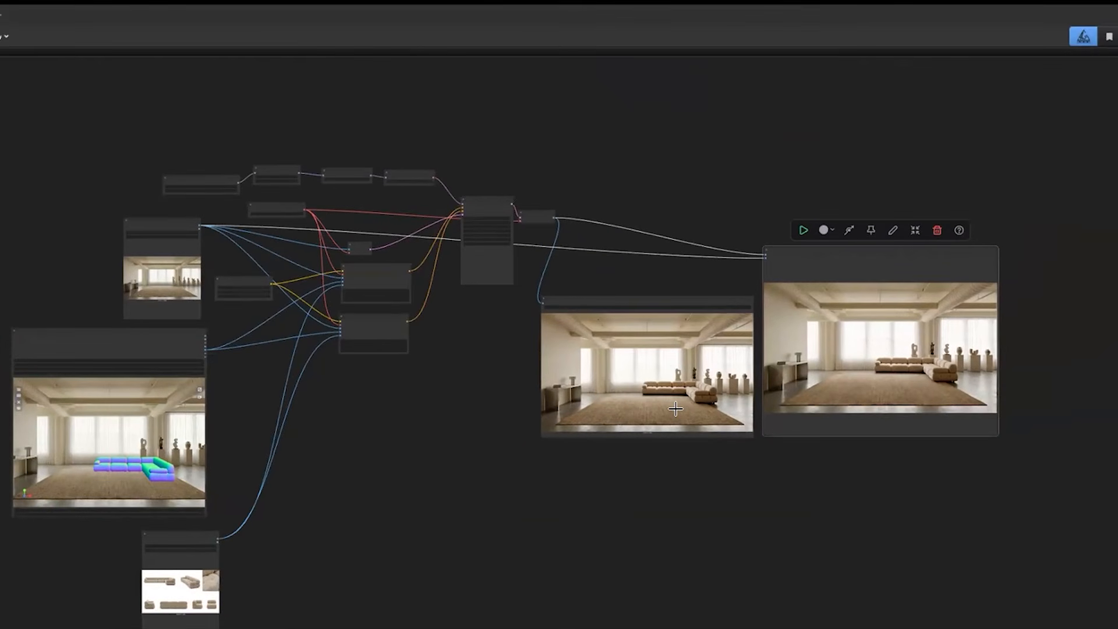
scroll(676, 409, left, 2)
click(676, 409)
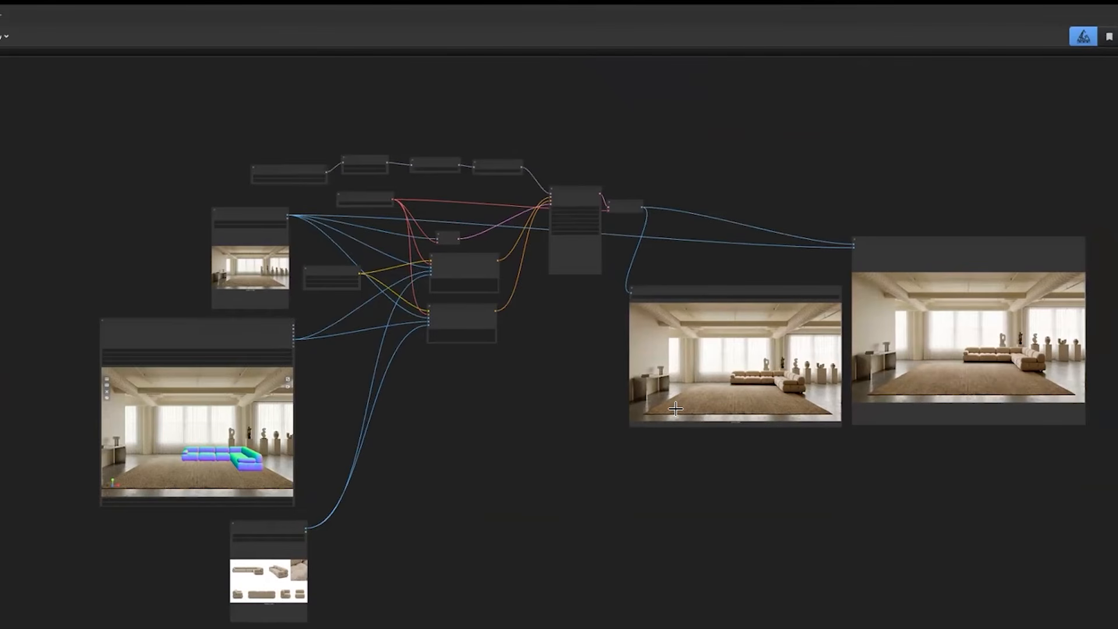
Move the Cargar Modelo de Difusión node close to the LoRA loader node in the model chain.
scroll(428, 236, up, 3)
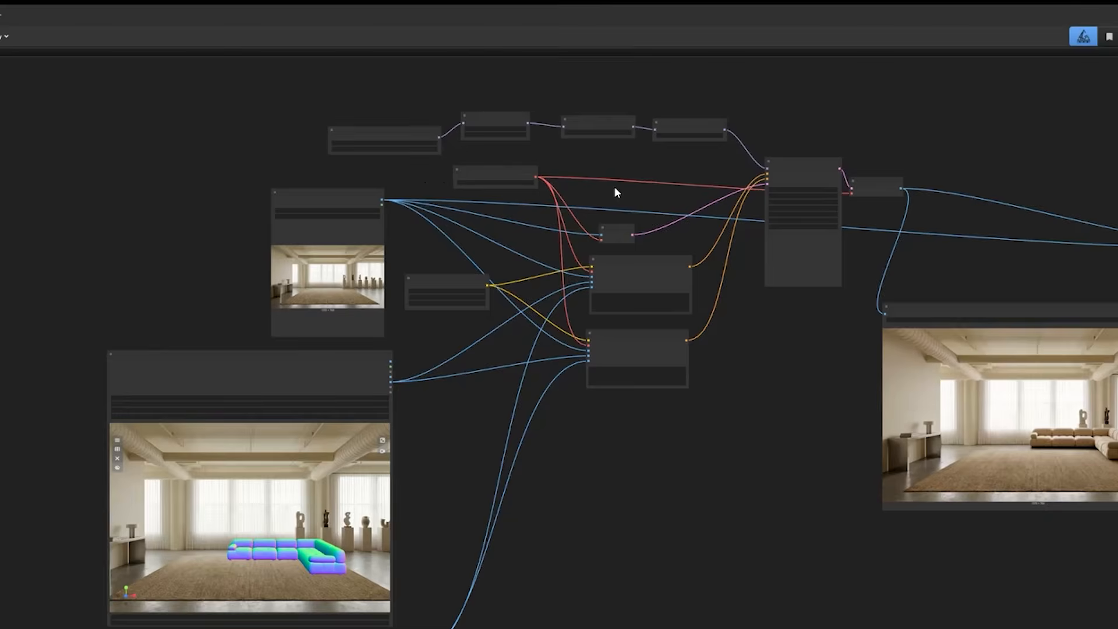
scroll(615, 188, up, 3)
scroll(615, 189, down, 5)
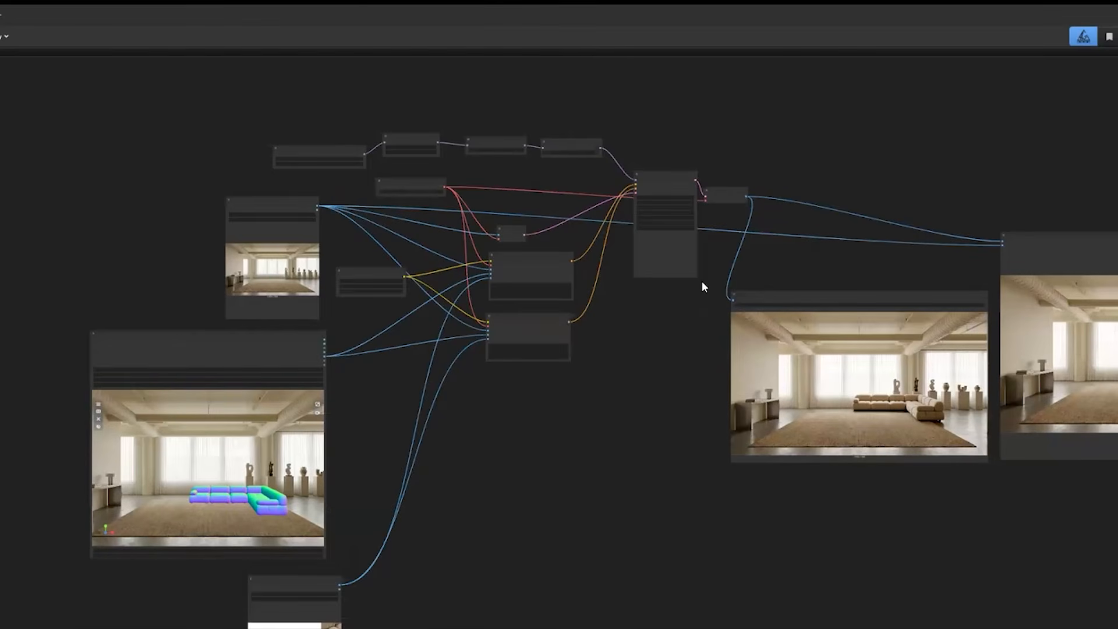
scroll(638, 253, up, 5)
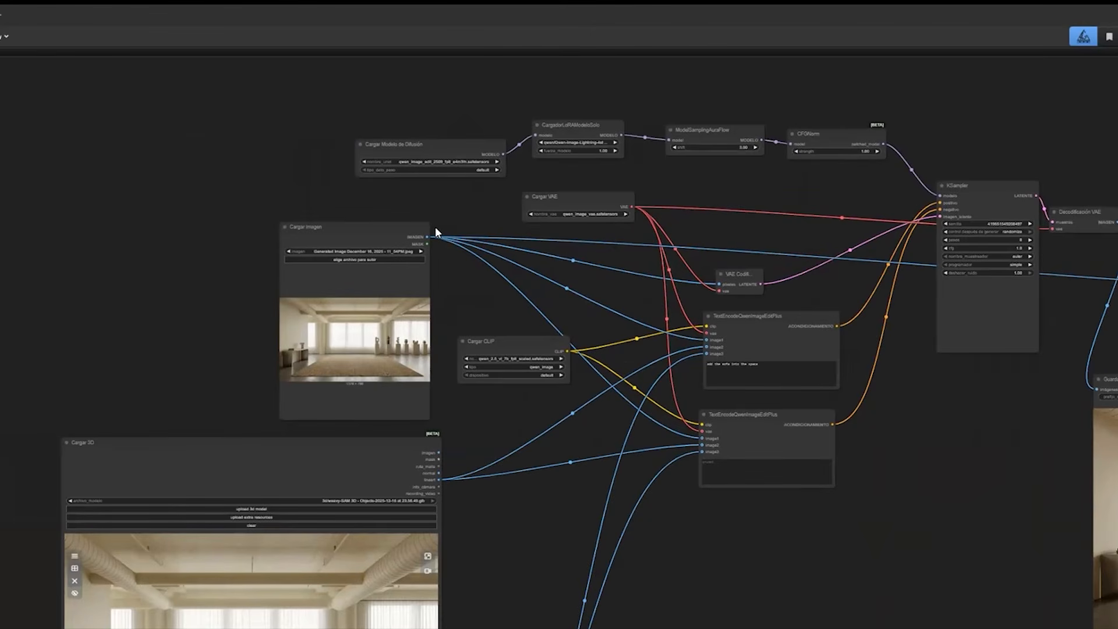
scroll(436, 228, right, 1)
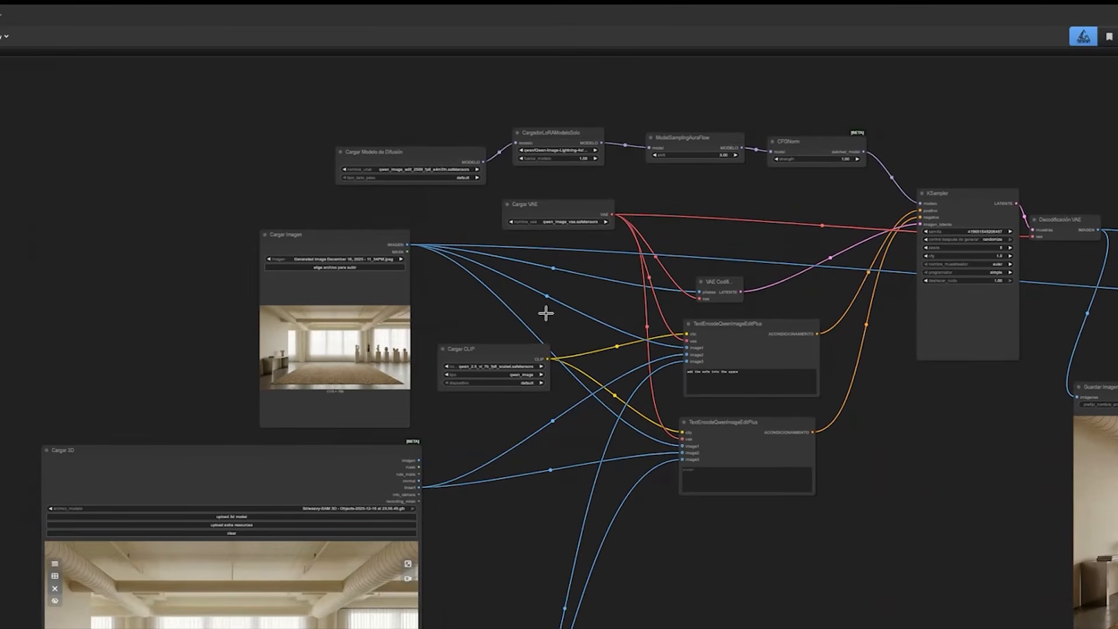
drag(546, 313, 465, 339)
drag(323, 178, 338, 156)
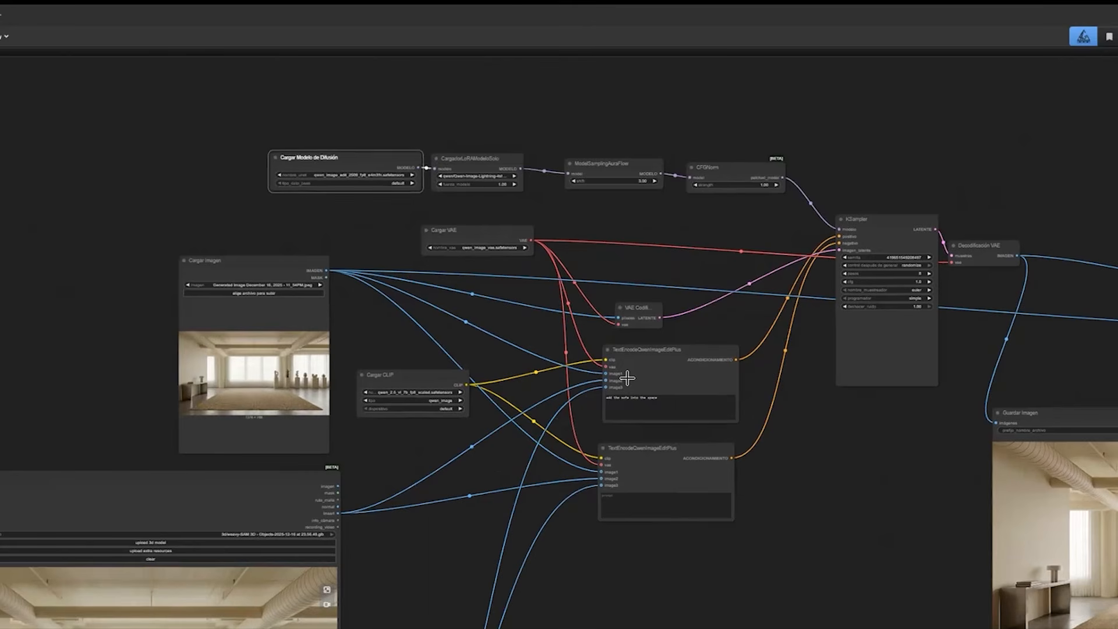
Examine how the model, VAE and CLIP loaders and the two TextEncodeQwenImageEditPlus nodes feed the KSampler and the output.
drag(752, 411, 672, 373)
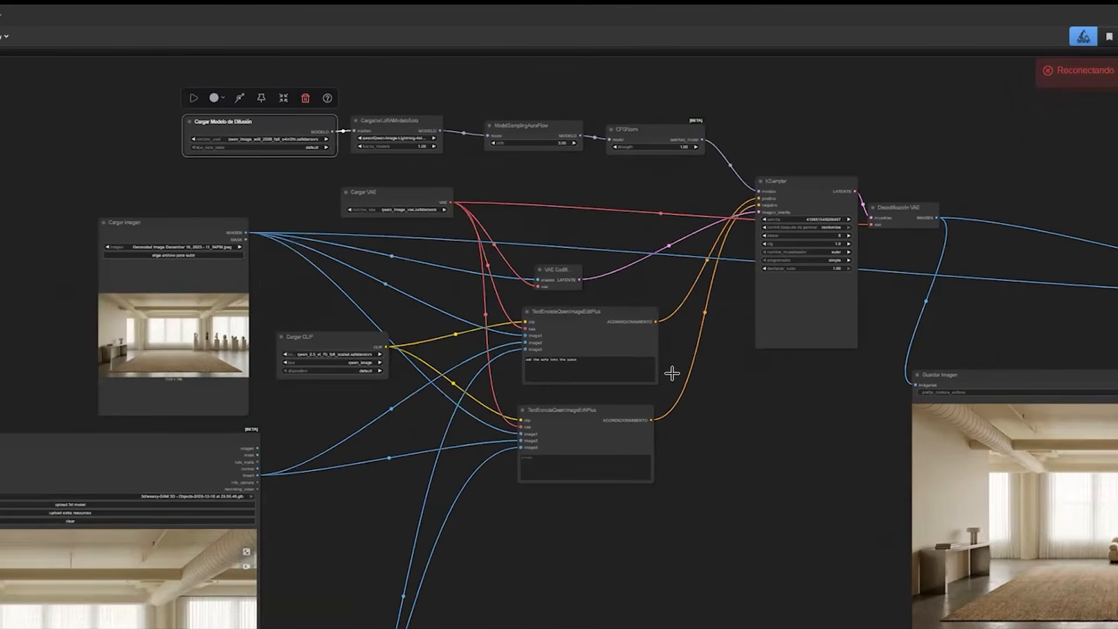
scroll(672, 373, down, 2)
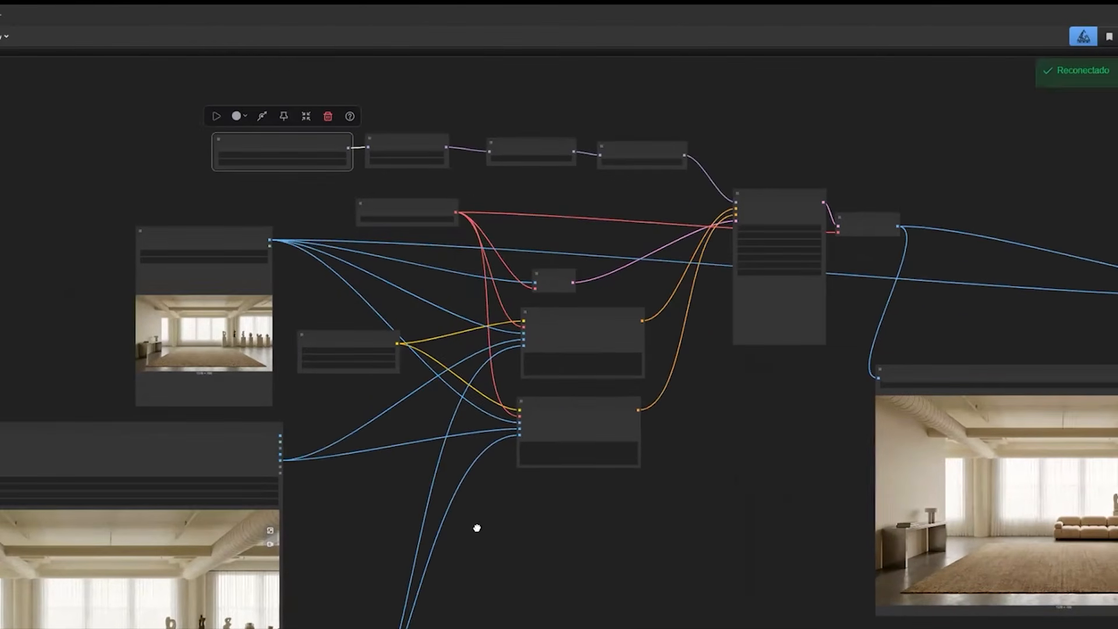
drag(384, 492, 478, 416)
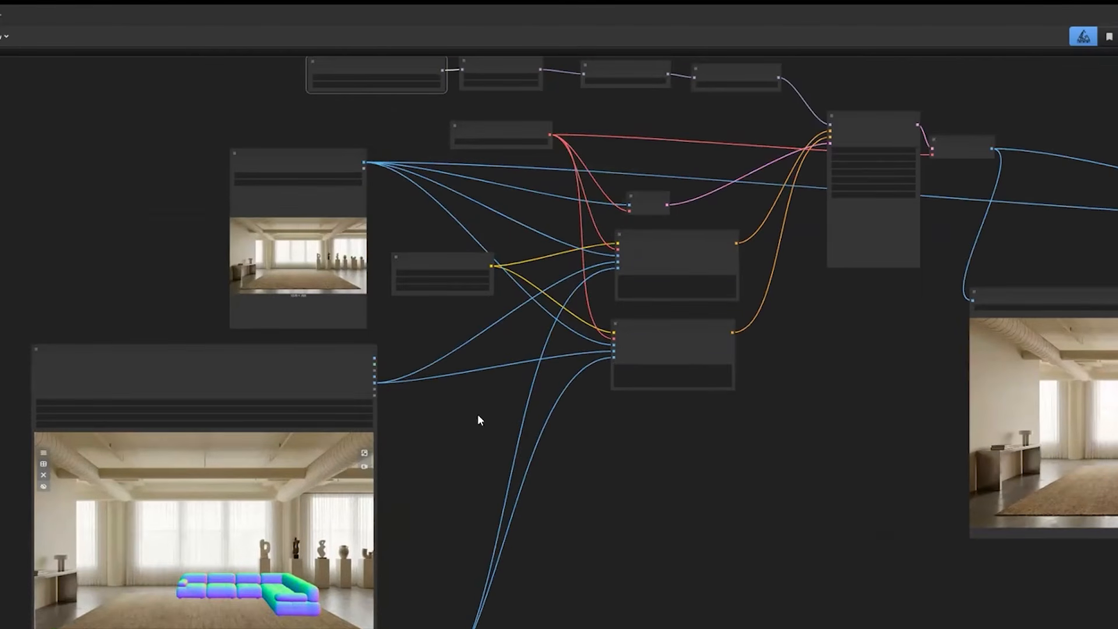
drag(782, 406, 567, 463)
scroll(564, 465, down, 1)
click(569, 439)
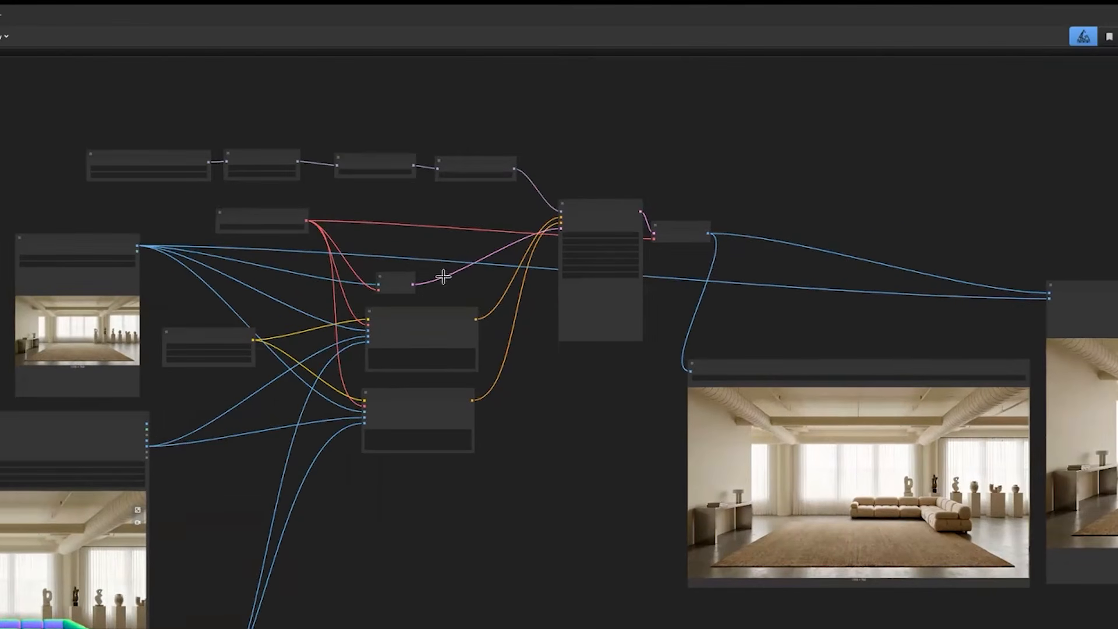
scroll(544, 515, up, 5)
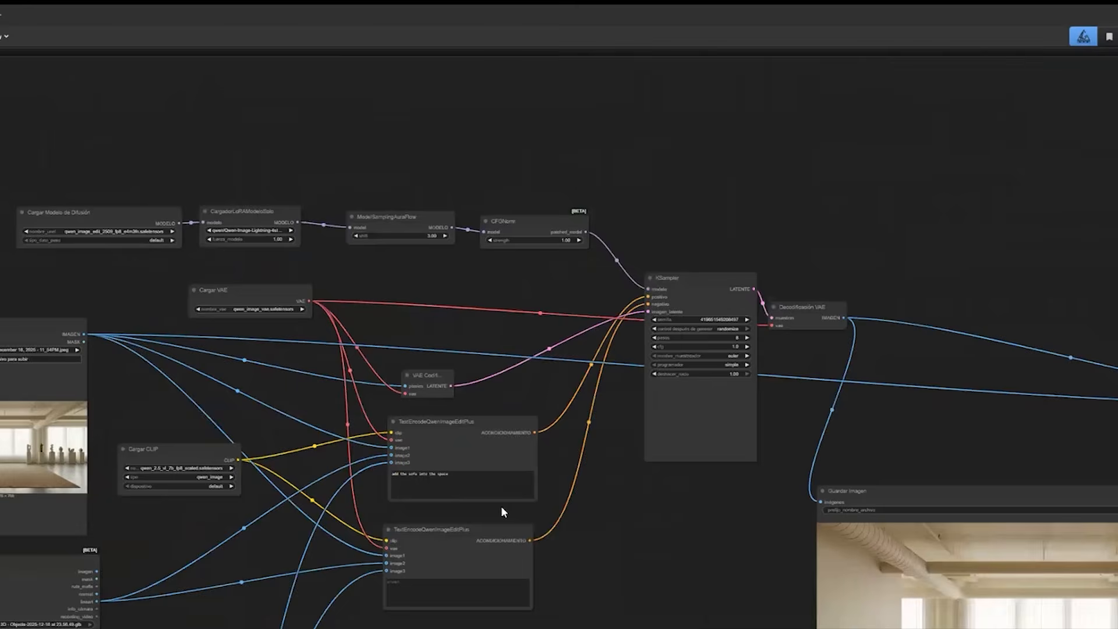
drag(589, 593, 557, 530)
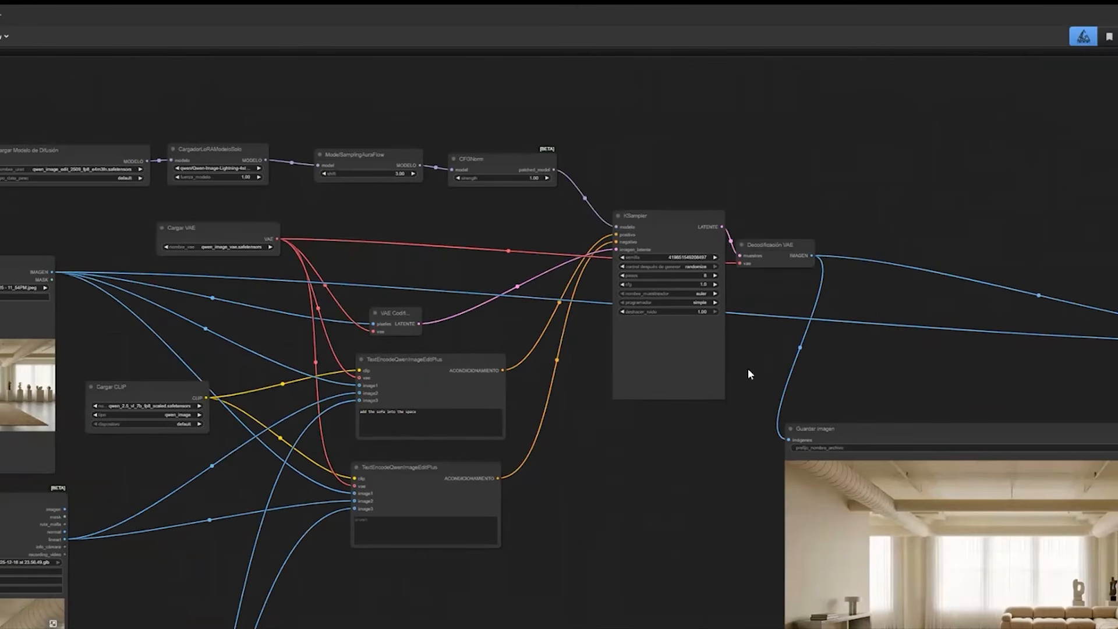
drag(338, 263, 379, 195)
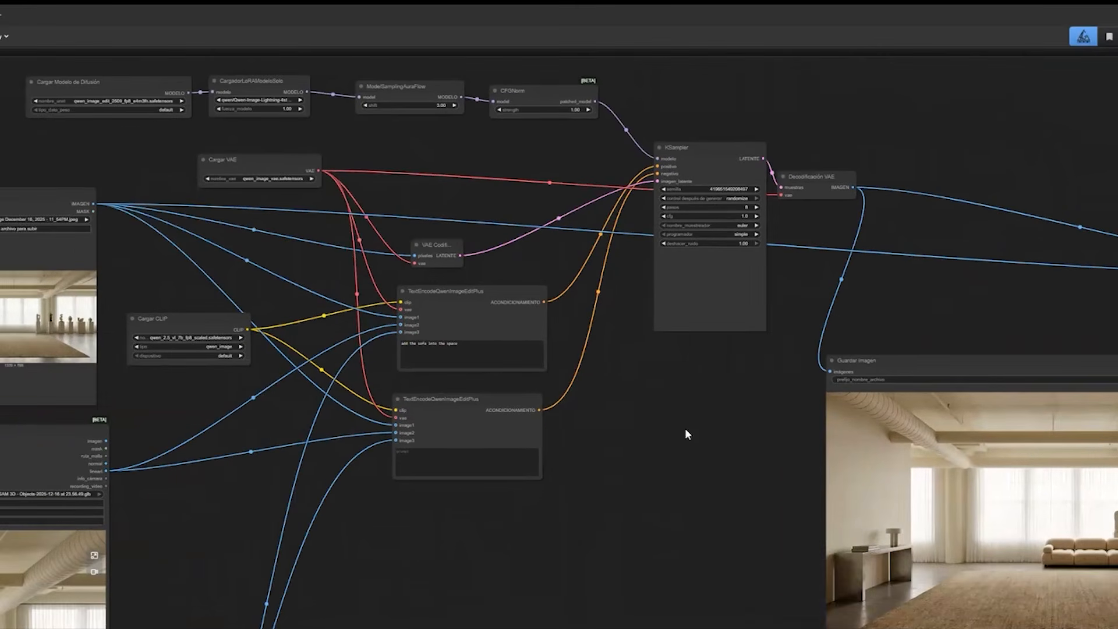
scroll(686, 430, down, 3)
scroll(687, 431, up, 3)
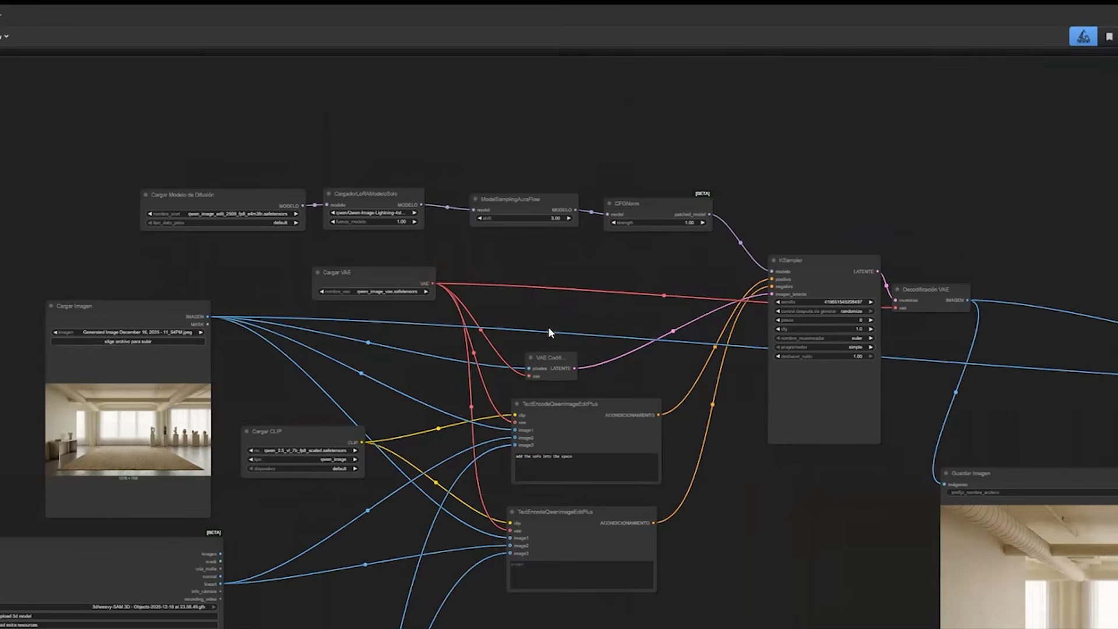
scroll(644, 394, down, 3)
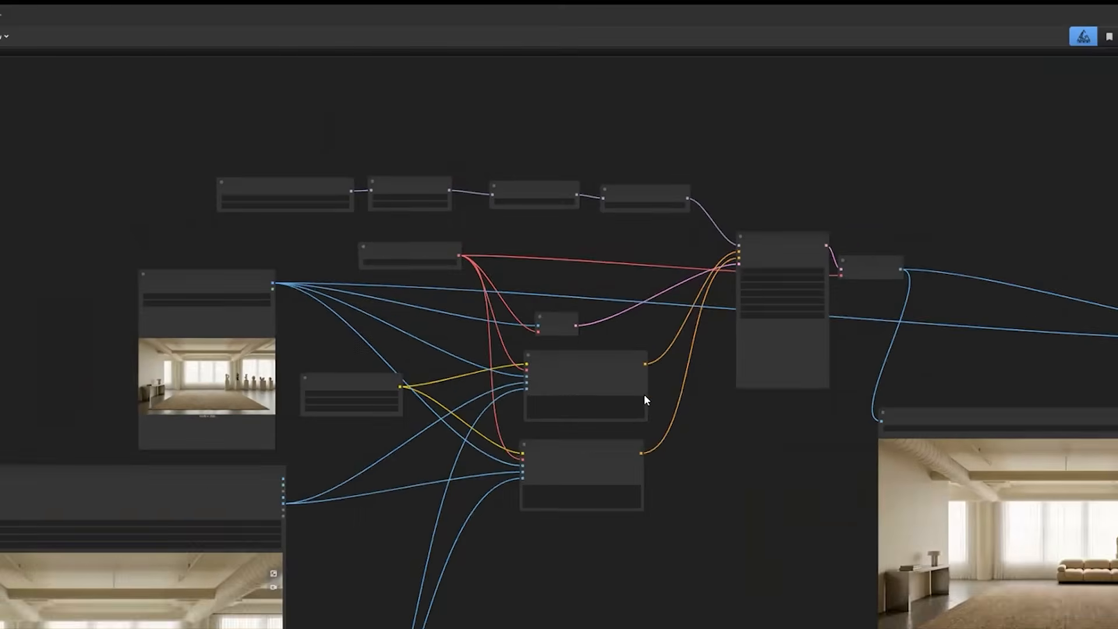
scroll(644, 394, up, 4)
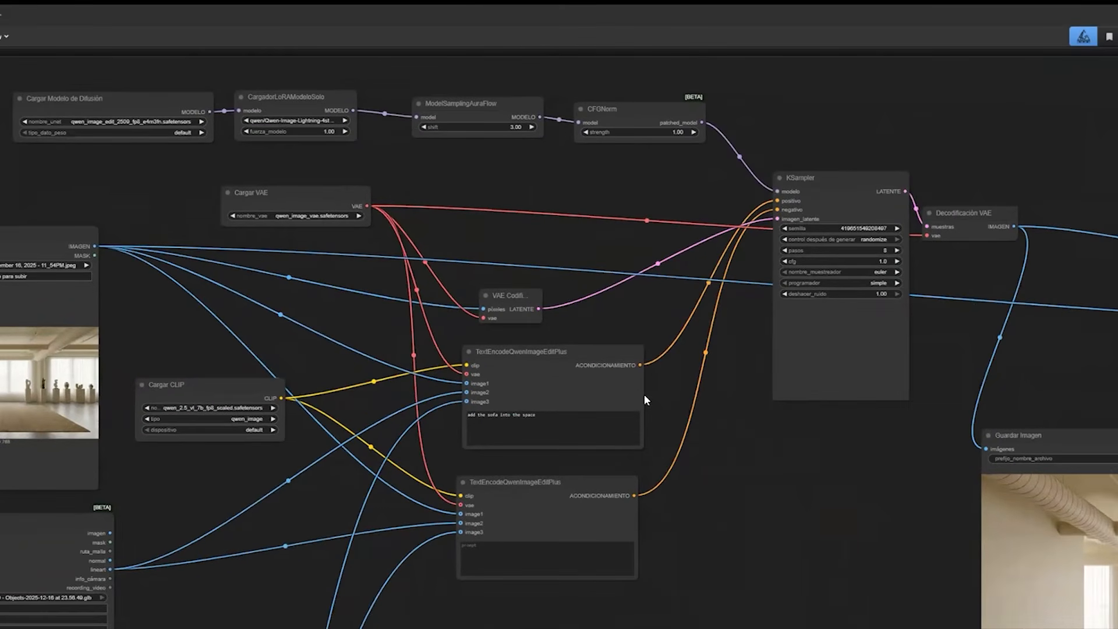
scroll(645, 393, down, 4)
scroll(644, 393, up, 1)
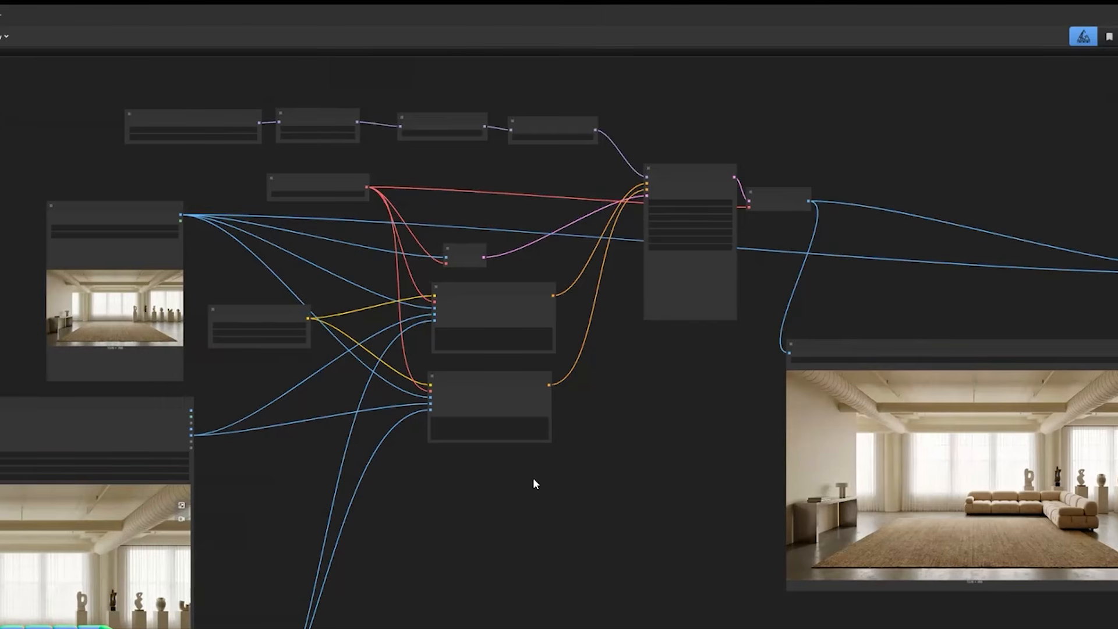
Examine the Cargar 3D node with the sofa model and the Cargar Imagen node with the empty room, including their connections.
drag(341, 450, 495, 471)
drag(524, 588, 586, 485)
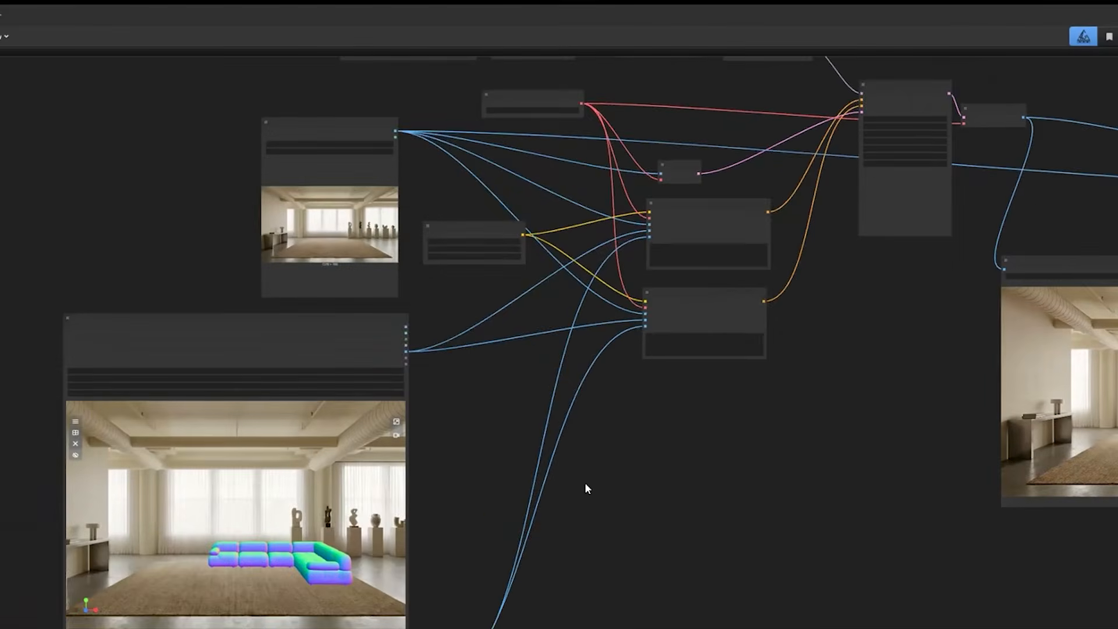
scroll(585, 483, up, 3)
drag(497, 407, 581, 421)
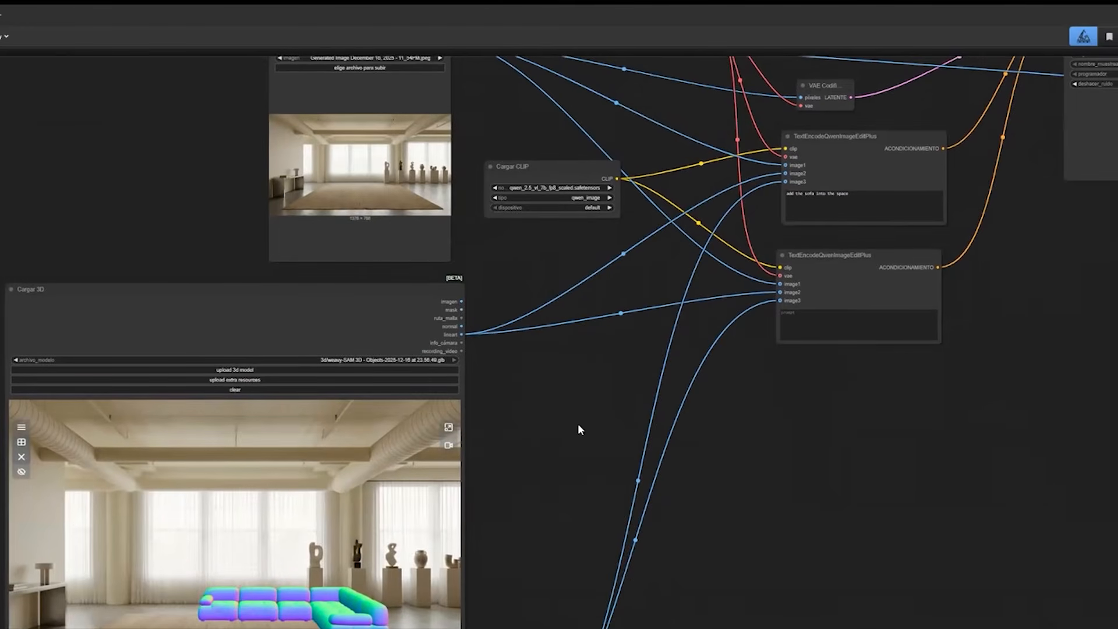
scroll(575, 445, down, 3)
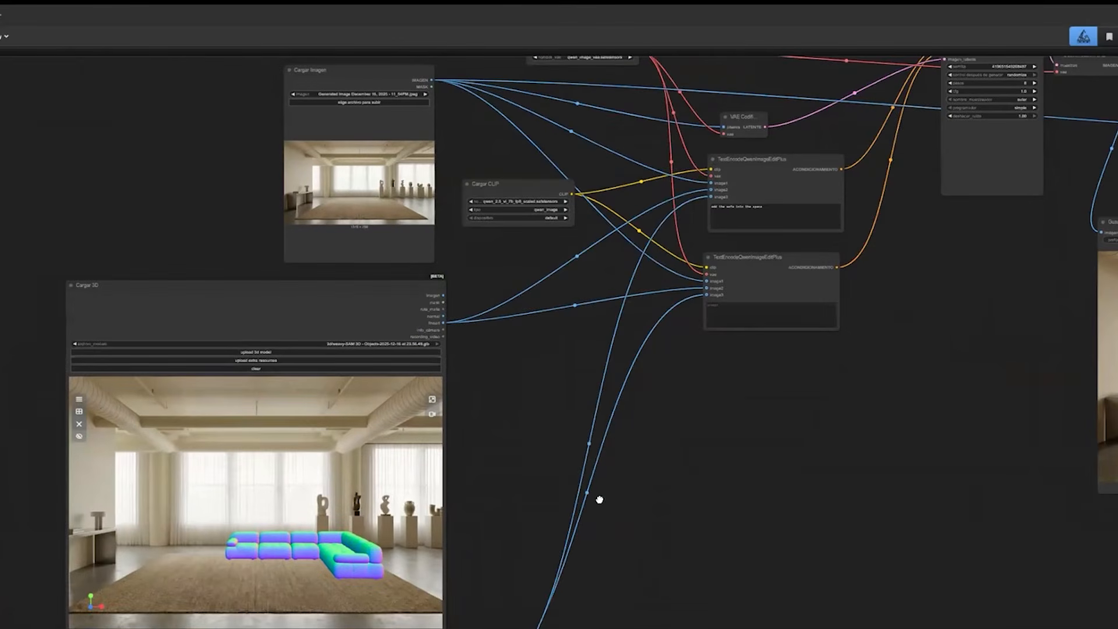
scroll(599, 500, up, 3)
scroll(517, 513, up, 4)
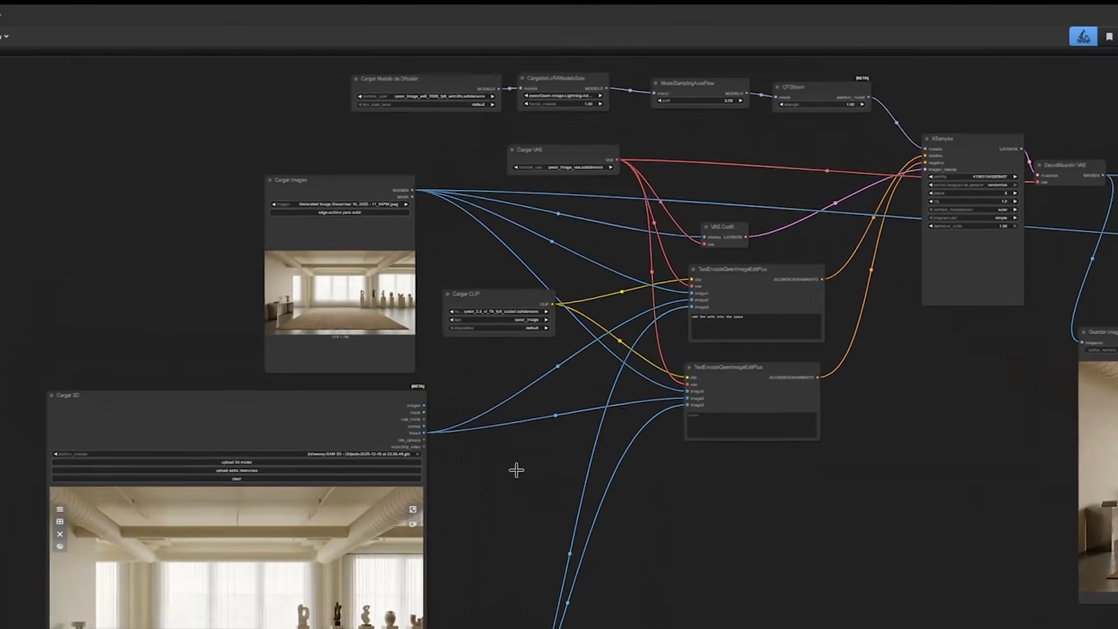
scroll(517, 470, up, 4)
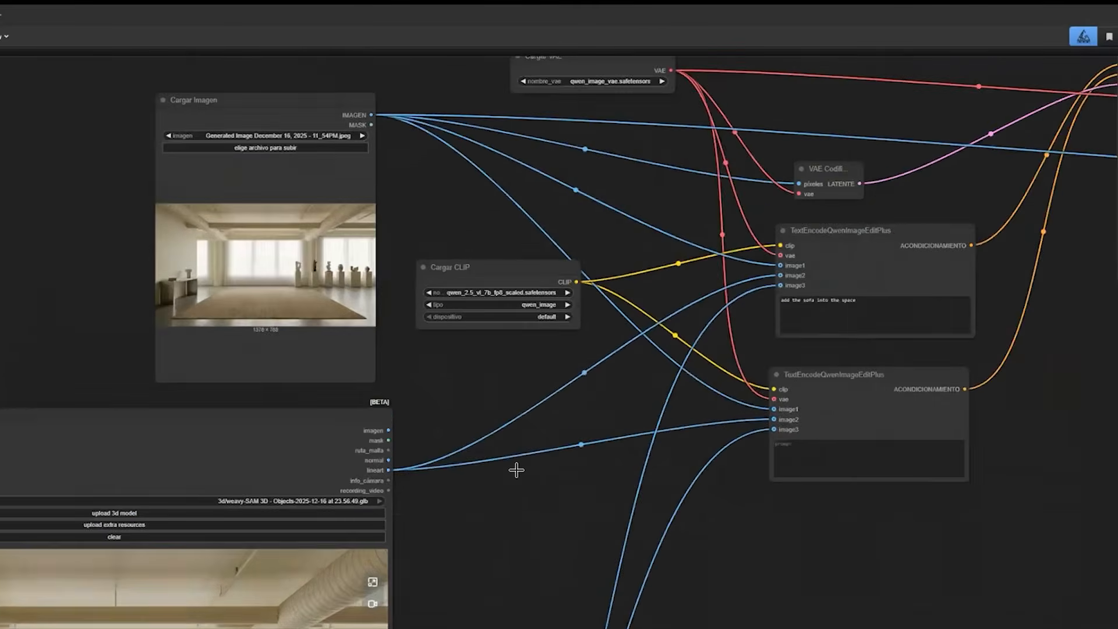
scroll(516, 470, left, 3)
scroll(517, 470, up, 6)
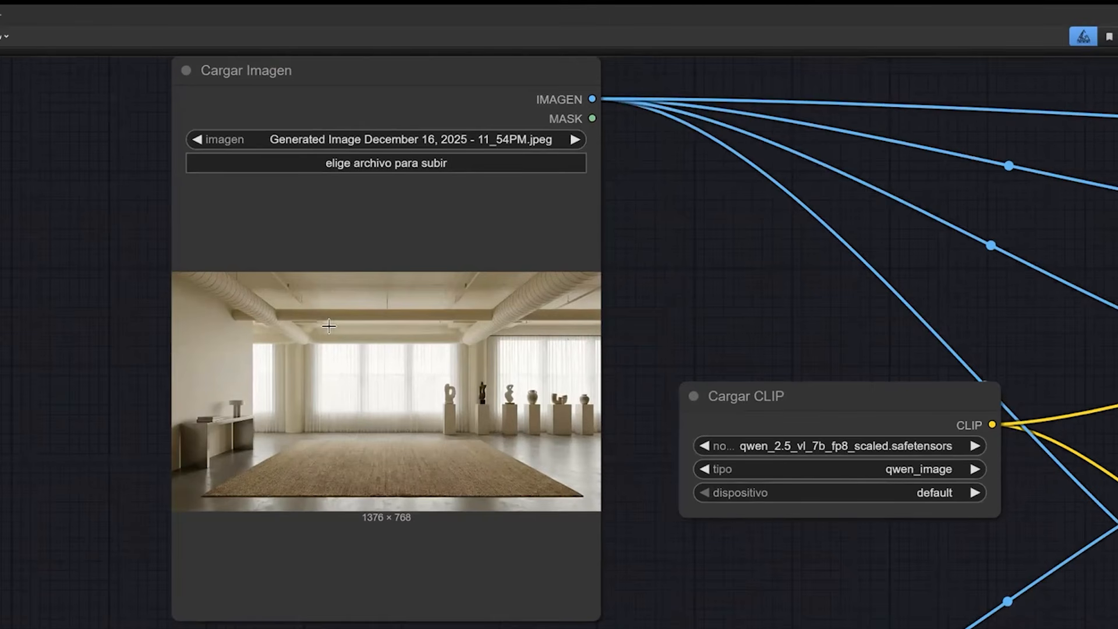
scroll(392, 387, down, 15)
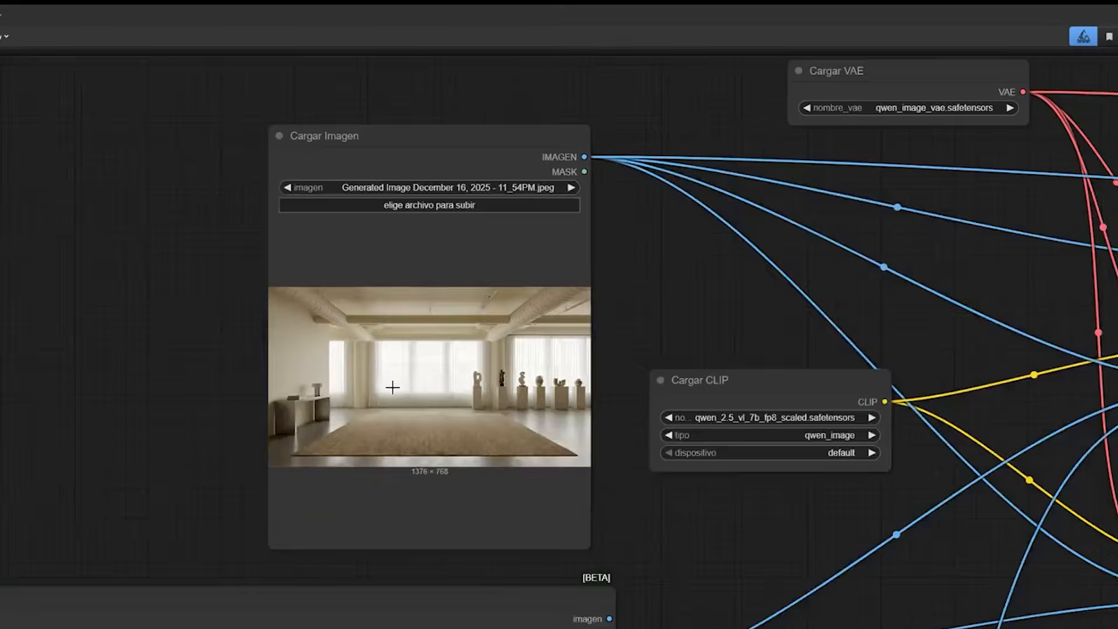
Inspect the sofa reference sheet in the Cargar Imagen node below the 3D node.
scroll(393, 388, up, 14)
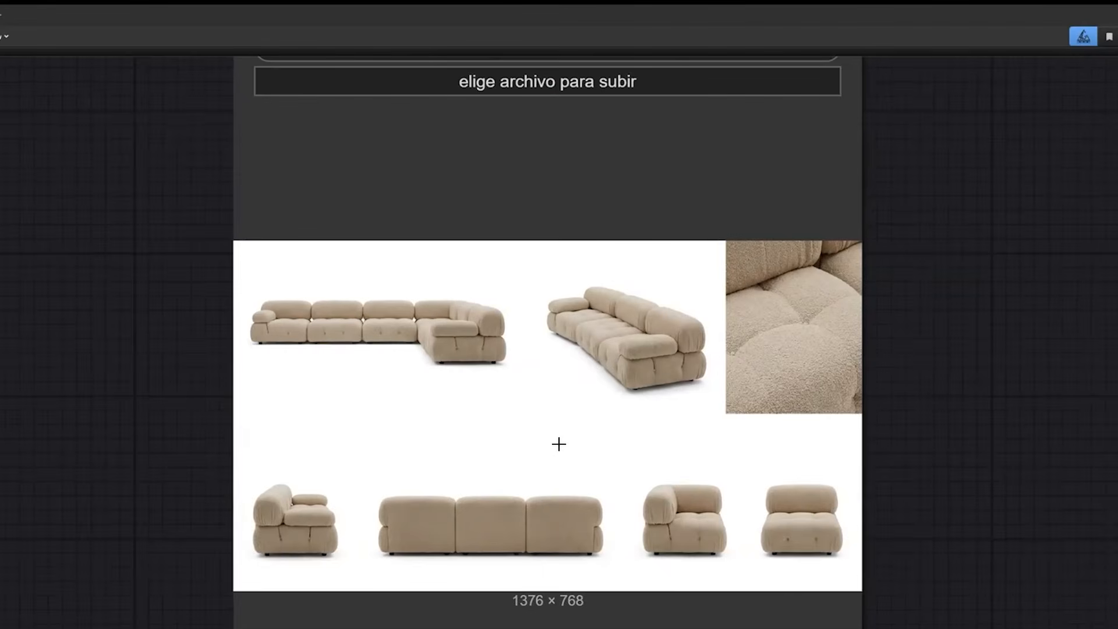
scroll(618, 593, down, 5)
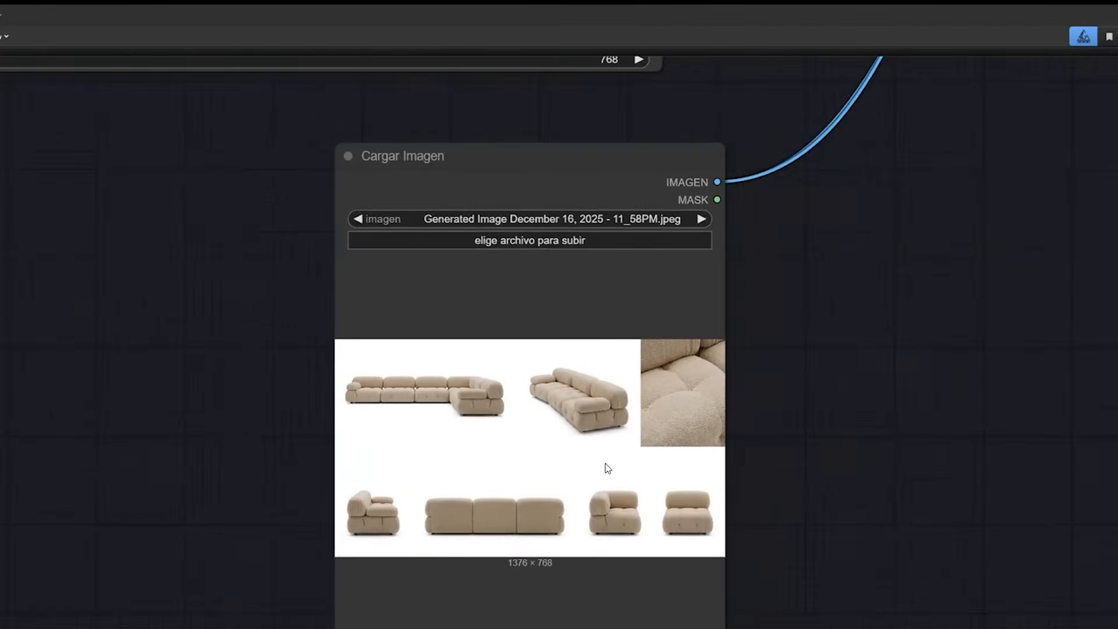
scroll(560, 475, up, 3)
scroll(558, 441, down, 4)
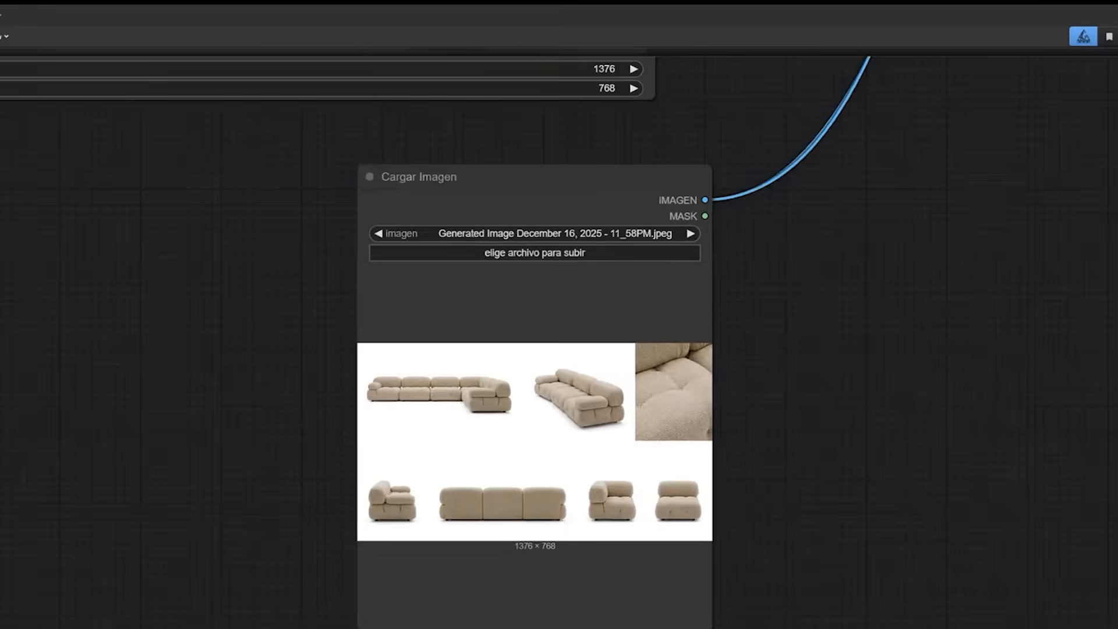
scroll(563, 444, down, 1)
scroll(704, 603, down, 1)
Return to the empty room image in the Cargar Imagen node above the 3D node and inspect it closely.
drag(567, 181, 701, 606)
scroll(546, 404, up, 1)
drag(546, 404, 467, 628)
drag(522, 116, 553, 418)
scroll(553, 419, down, 4)
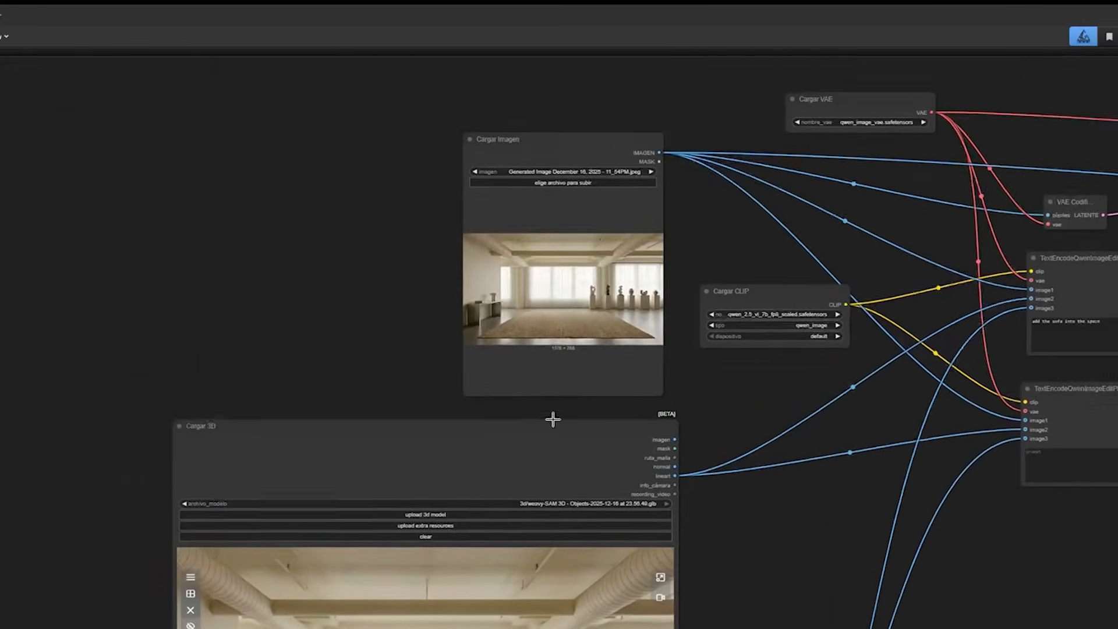
scroll(552, 419, down, 2)
scroll(553, 419, up, 2)
scroll(553, 419, up, 3)
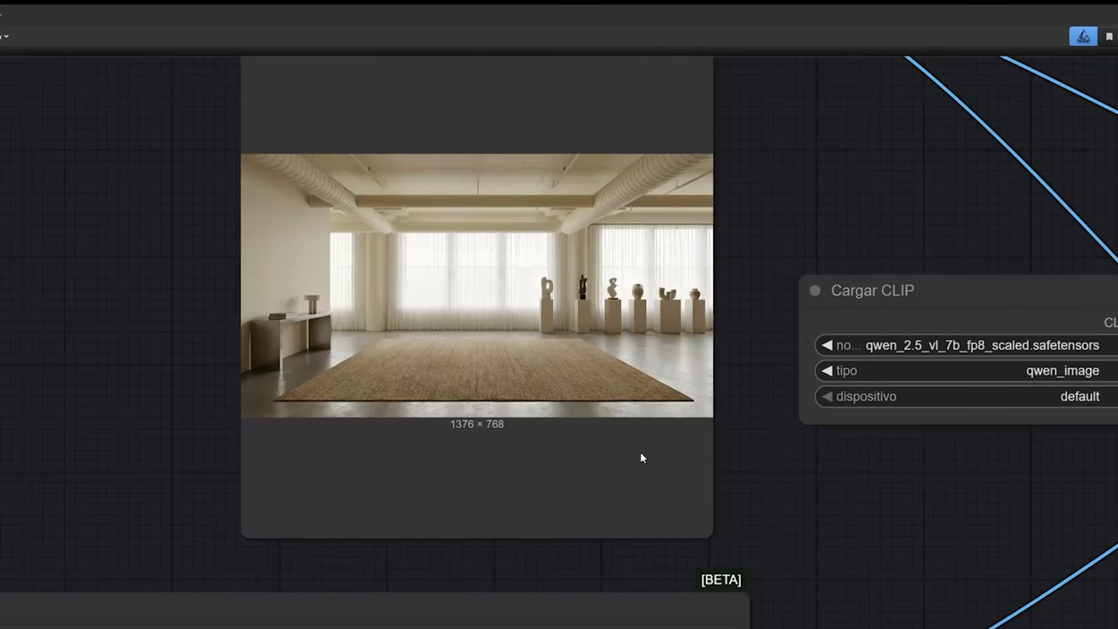
scroll(631, 443, down, 3)
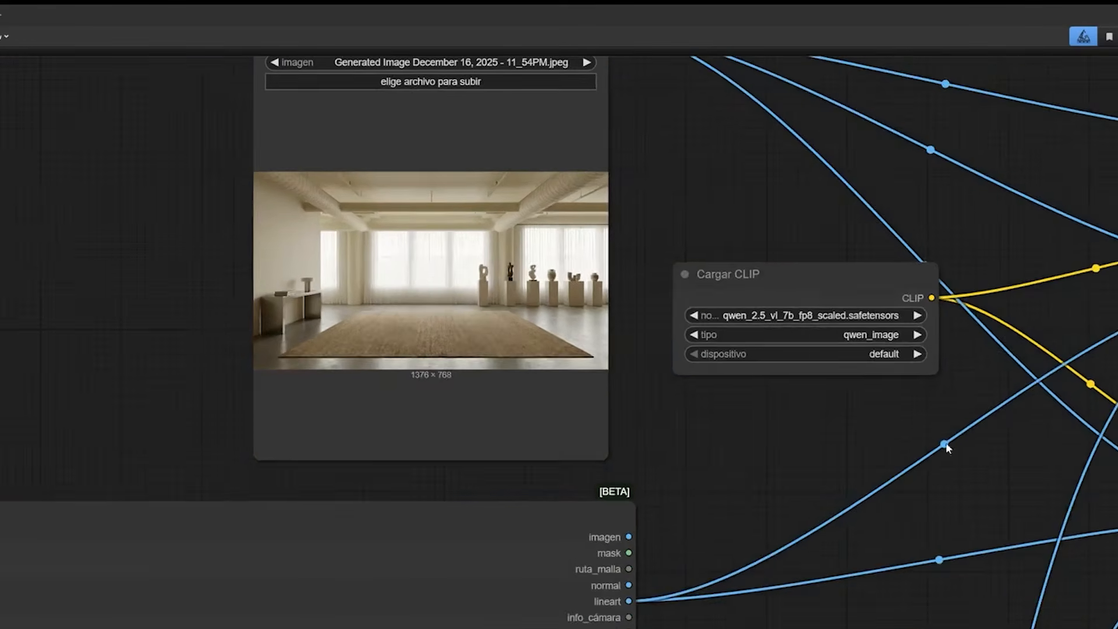
scroll(734, 437, up, 3)
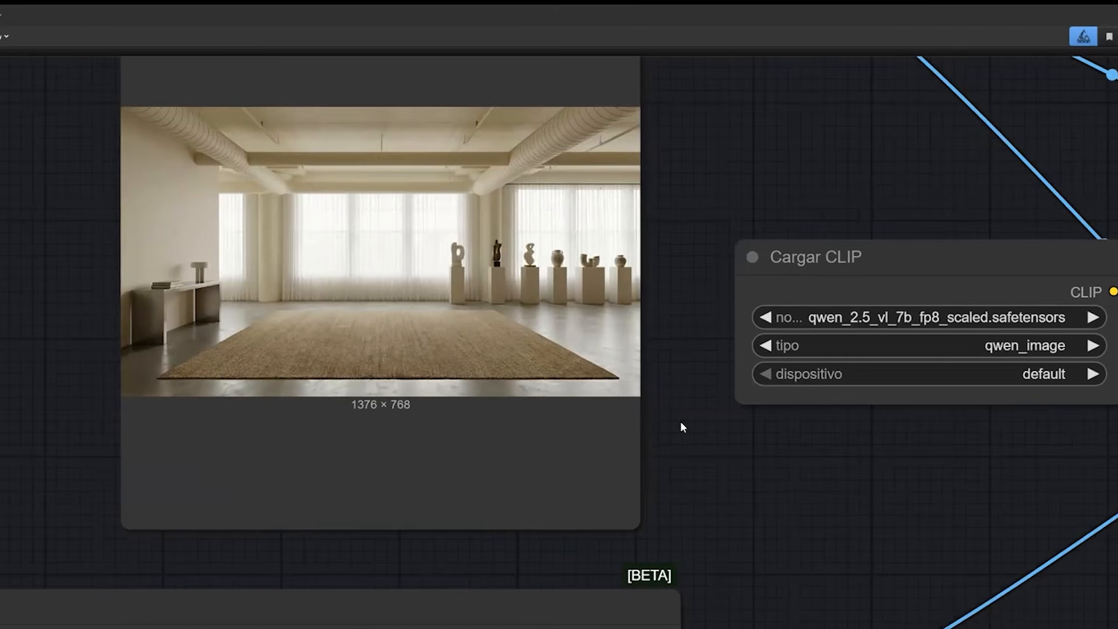
Follow the workflow from the empty room image to the Cargar 3D node and inspect the sofa's placement in its preview.
scroll(680, 427, down, 3)
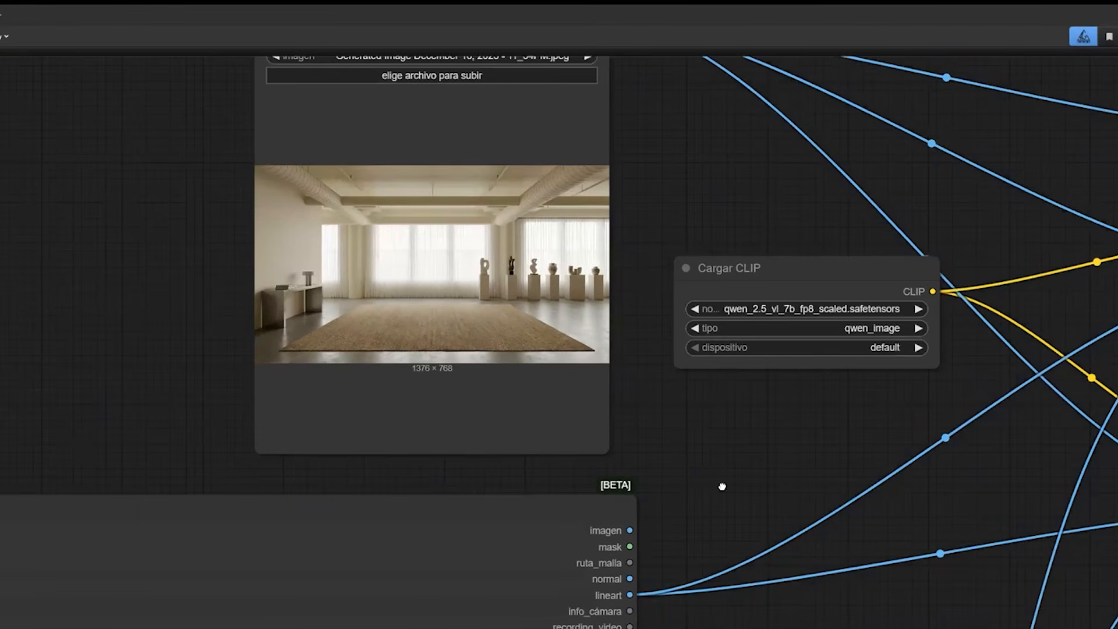
drag(735, 531, 735, 309)
drag(685, 536, 663, 358)
scroll(663, 358, down, 6)
drag(699, 67, 676, 194)
scroll(404, 524, up, 5)
scroll(584, 470, down, 3)
drag(670, 524, 664, 62)
drag(552, 437, 556, 441)
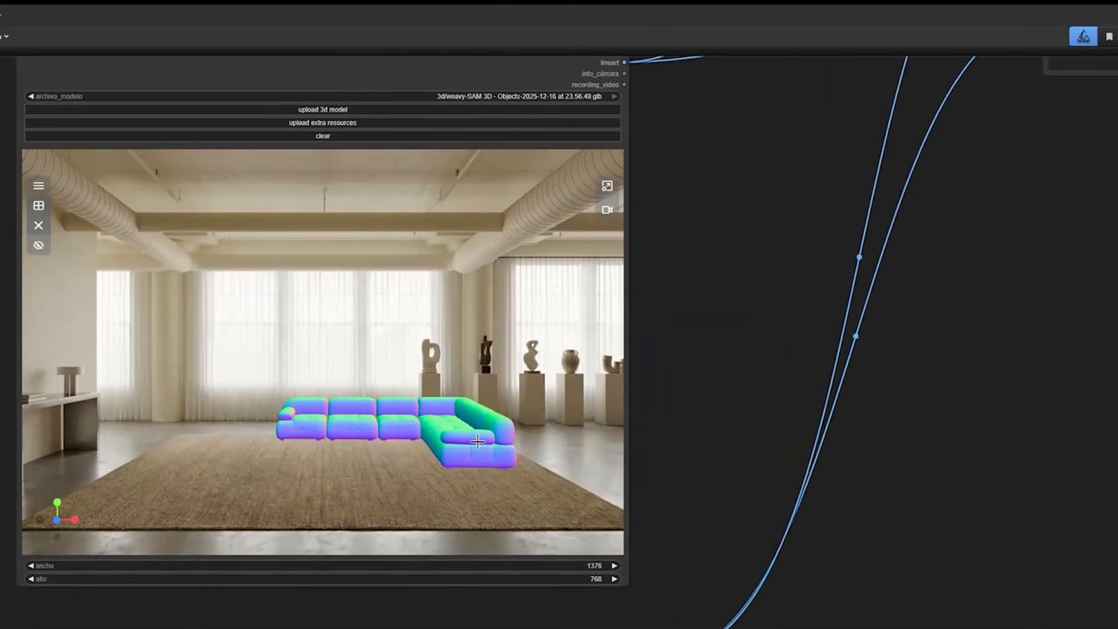
Examine the sofa reference sheet in the lower Cargar Imagen node, including its different views and fabric close-up.
scroll(478, 432, down, 6)
scroll(478, 431, up, 6)
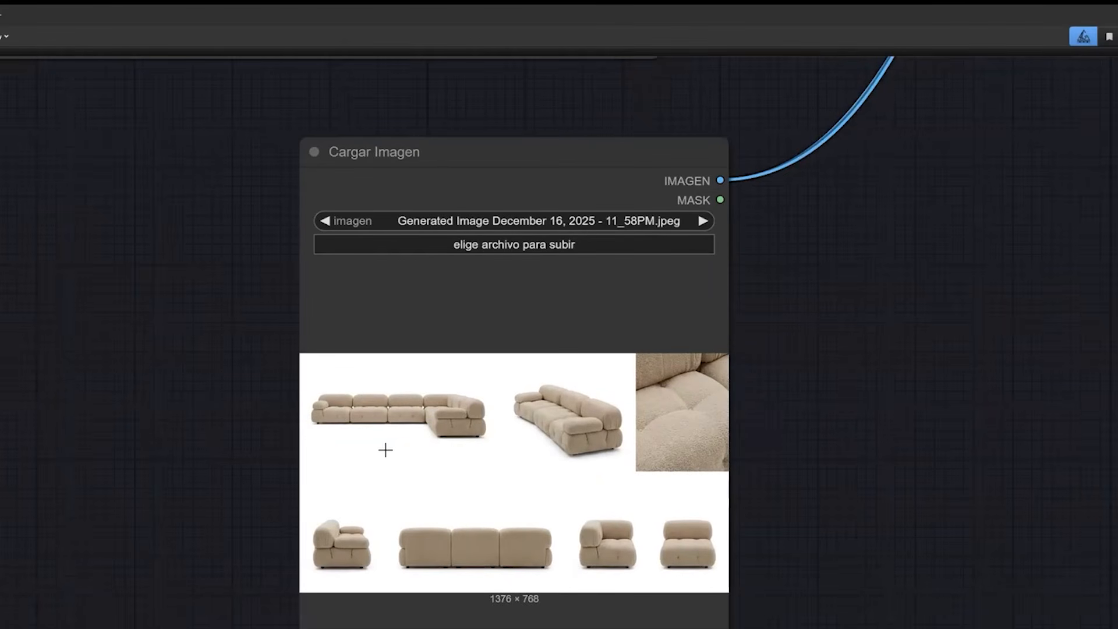
scroll(385, 449, up, 5)
scroll(386, 450, down, 2)
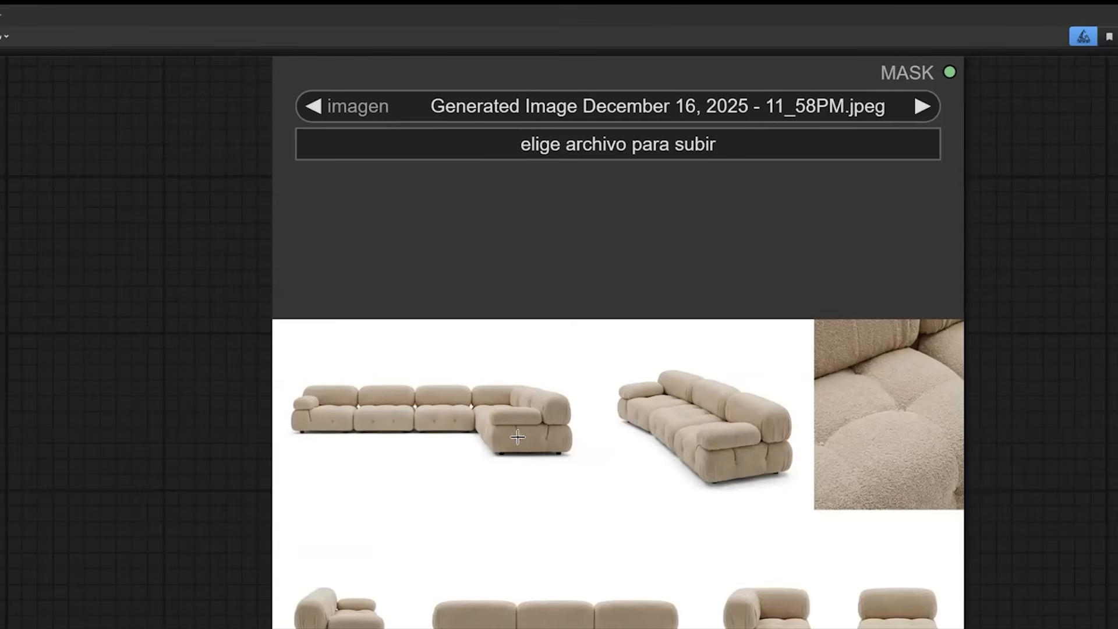
scroll(457, 445, down, 2)
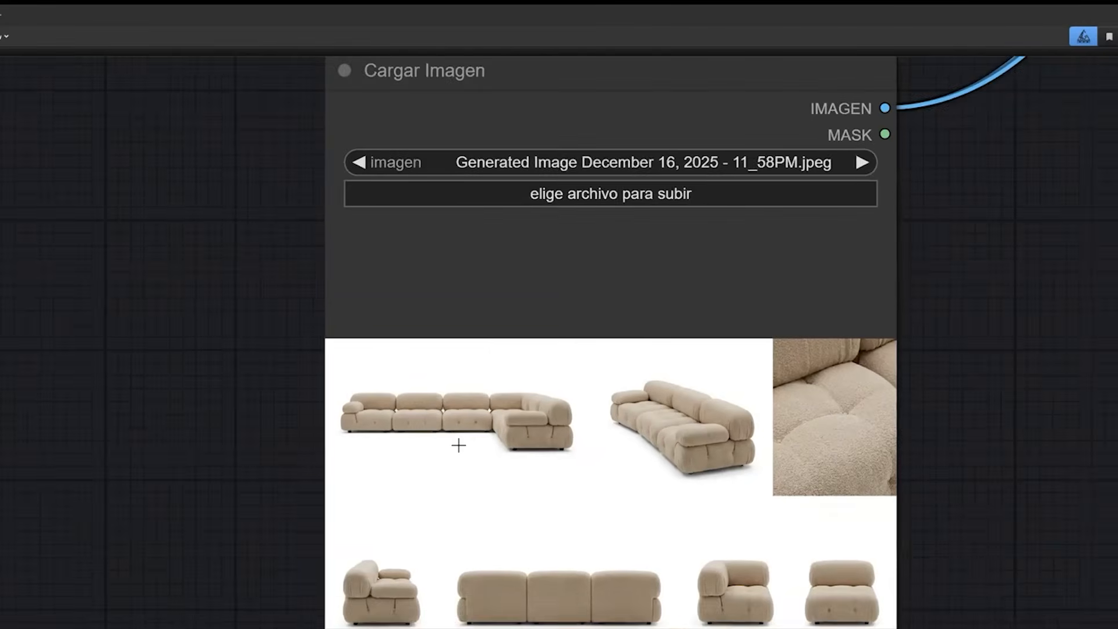
scroll(470, 446, right, 2)
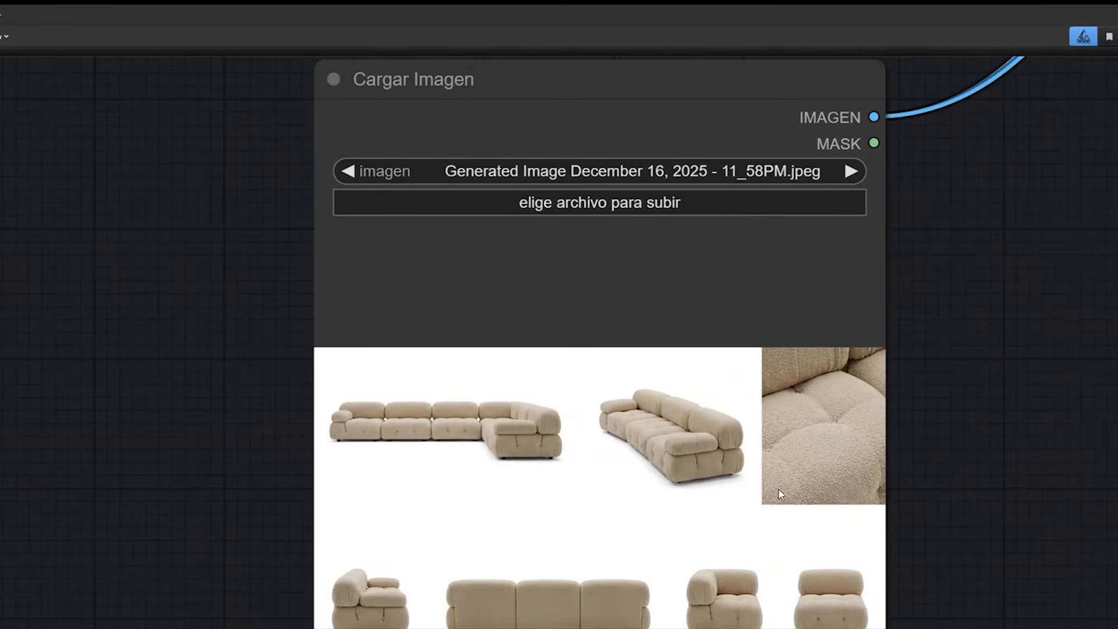
drag(704, 187, 631, 187)
scroll(813, 473, down, 2)
drag(813, 473, 747, 439)
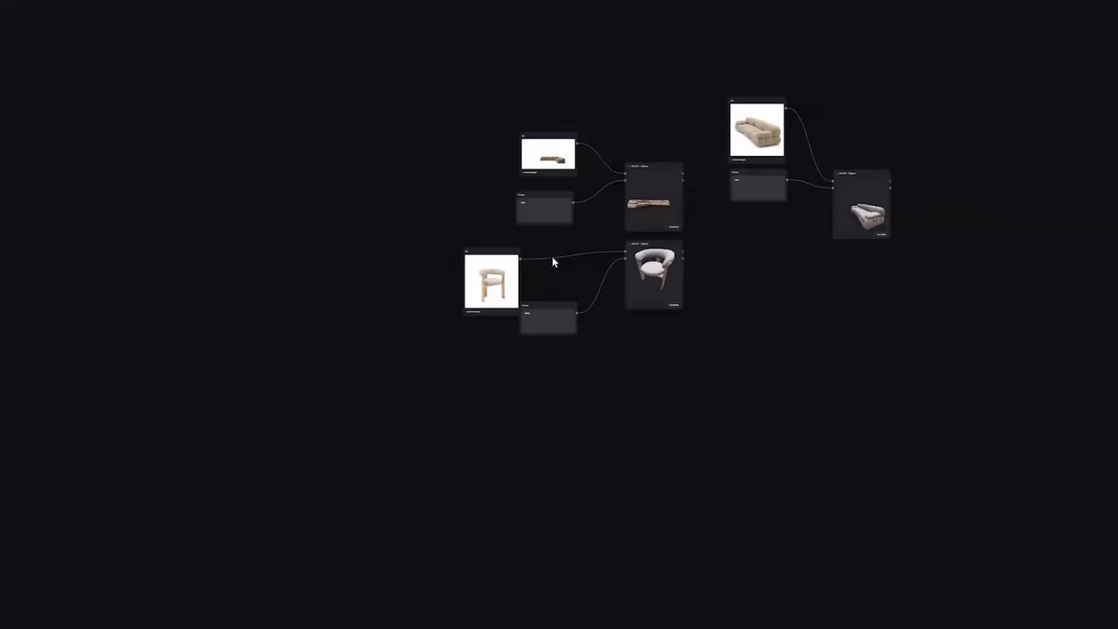
Switch to the SAM 3D canvas and examine how the L-shaped sofa's File and Prompt nodes feed SAM 3D - Objects.
drag(480, 258, 488, 260)
scroll(372, 201, up, 3)
scroll(382, 222, down, 4)
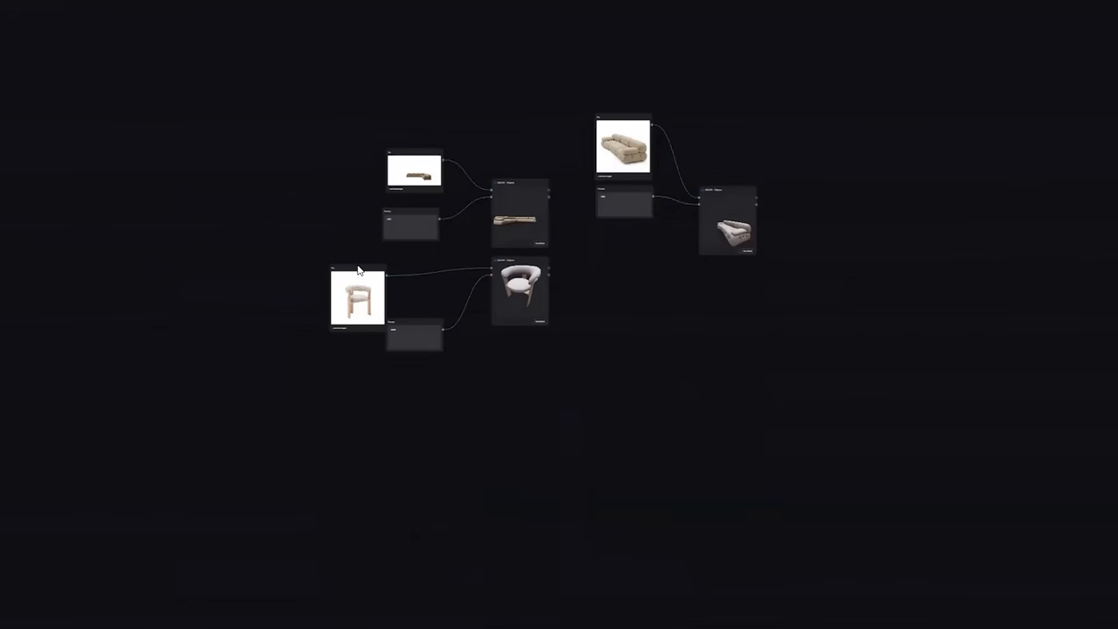
scroll(437, 201, up, 5)
drag(413, 315, 389, 336)
scroll(382, 307, up, 5)
scroll(332, 305, up, 2)
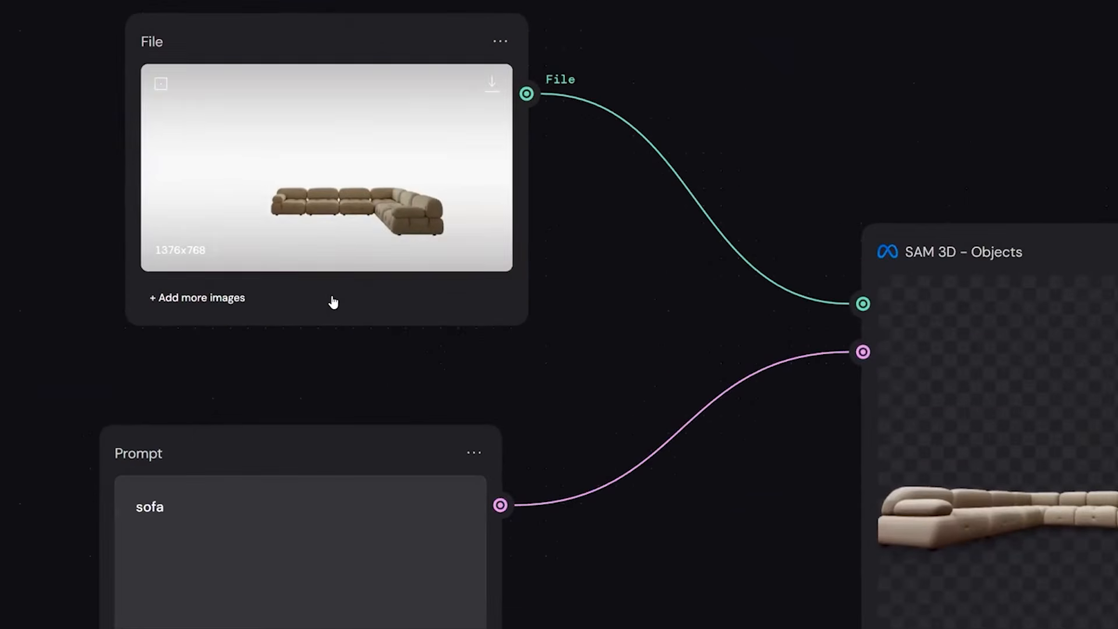
scroll(333, 302, right, 1)
scroll(333, 302, left, 2)
scroll(333, 302, up, 1)
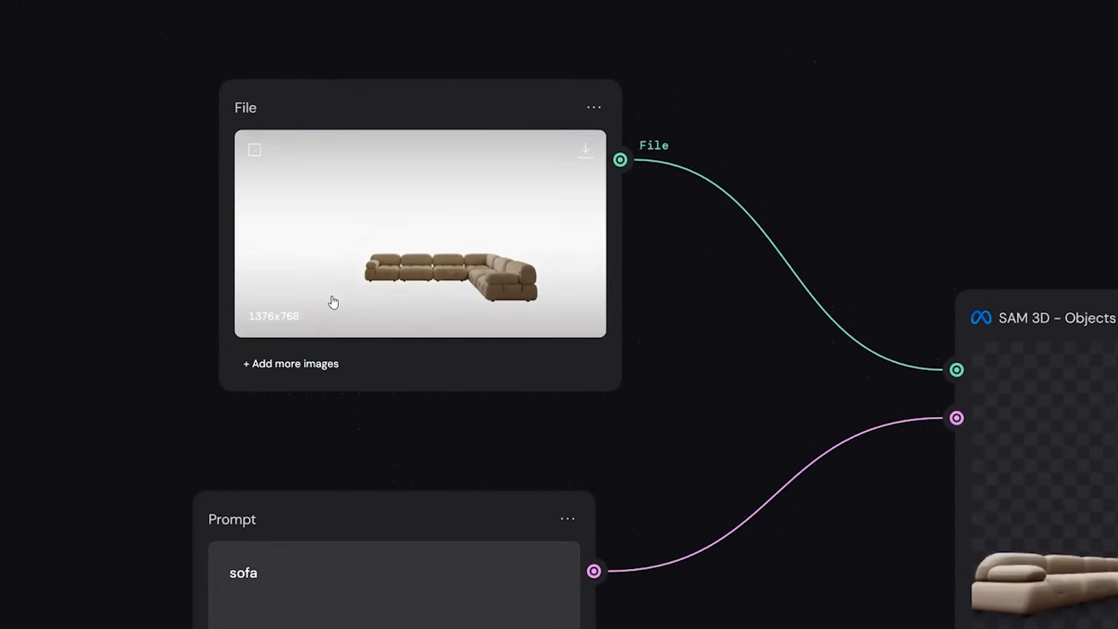
scroll(333, 302, right, 1)
scroll(175, 242, down, 3)
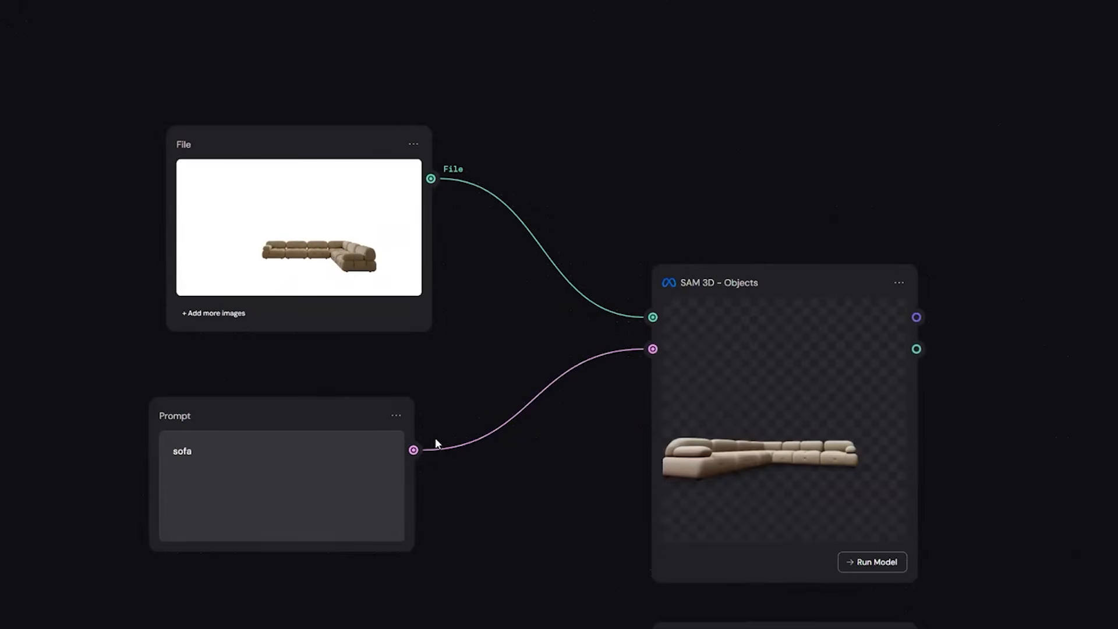
scroll(314, 391, up, 3)
scroll(314, 391, down, 3)
scroll(317, 382, right, 1)
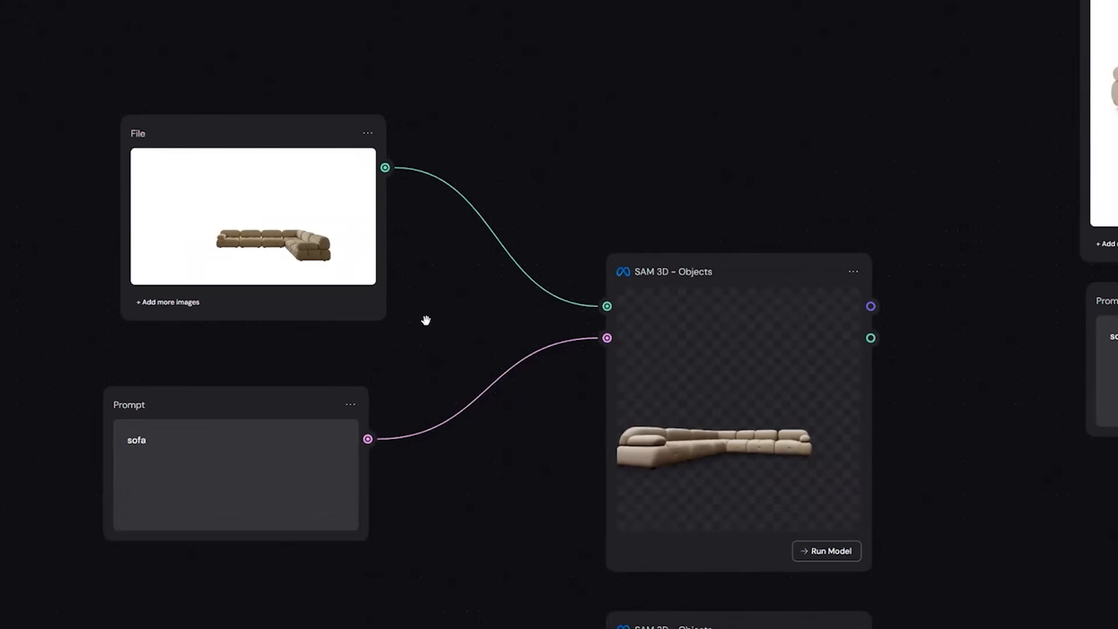
Nudge the L-shaped sofa's Prompt node slightly up and to the right, closer to its File node.
key(Up)
key(Up)
key(Right)
key(Right)
key(Up)
key(Right)
key(Right)
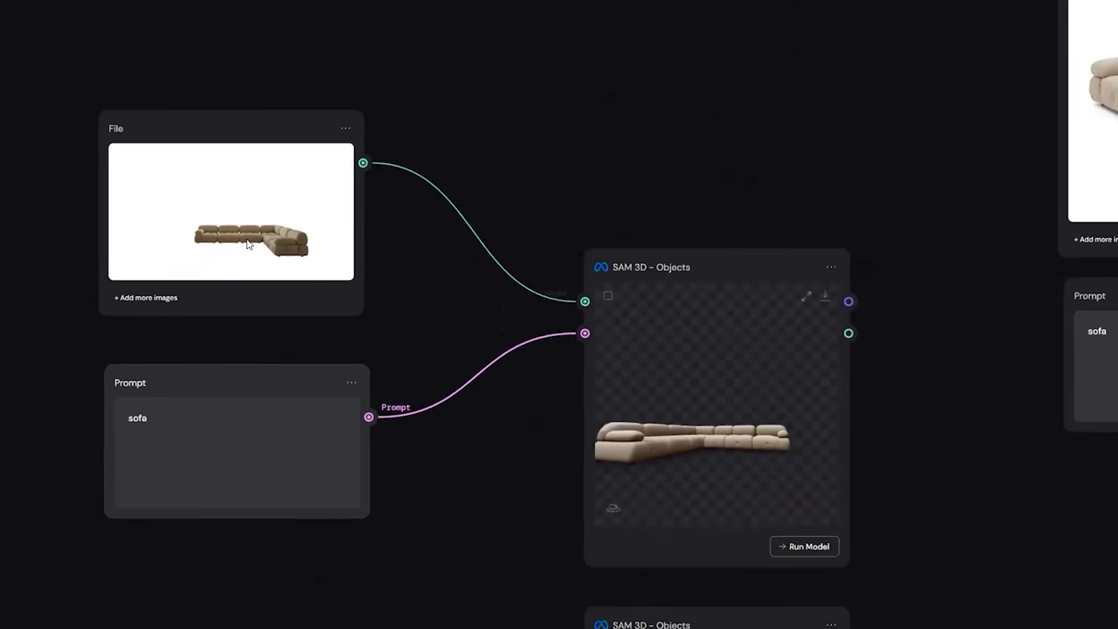
Compare the L-shaped sofa's source image and prompt with its generated 3D model, zooming and orbiting the model preview.
scroll(461, 392, left, 1)
scroll(462, 392, up, 1)
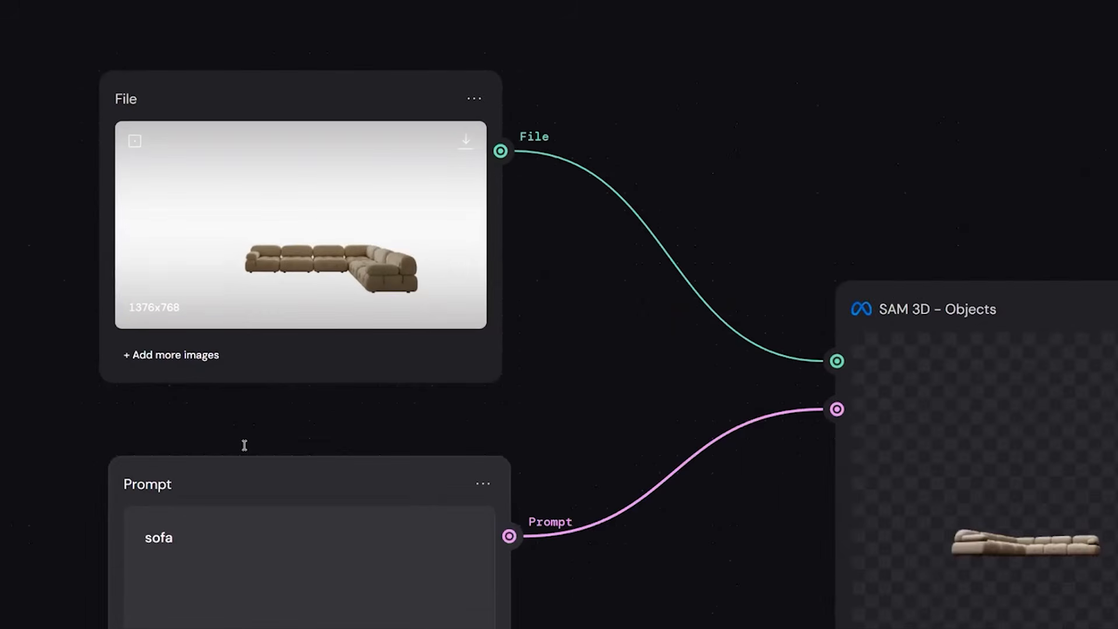
scroll(187, 331, down, 2)
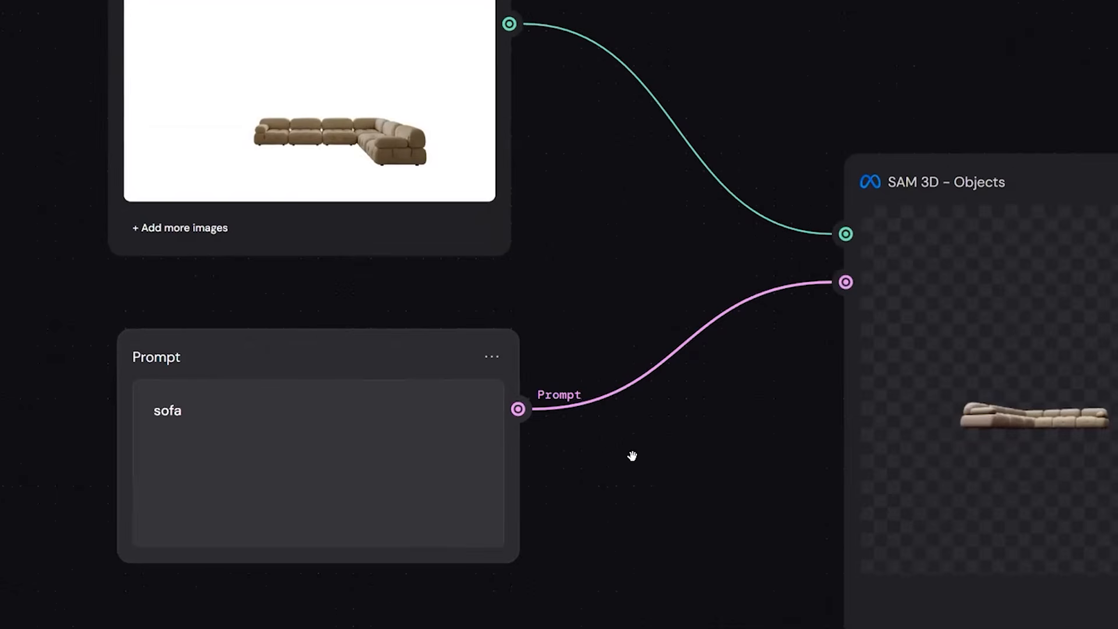
scroll(619, 467, right, 6)
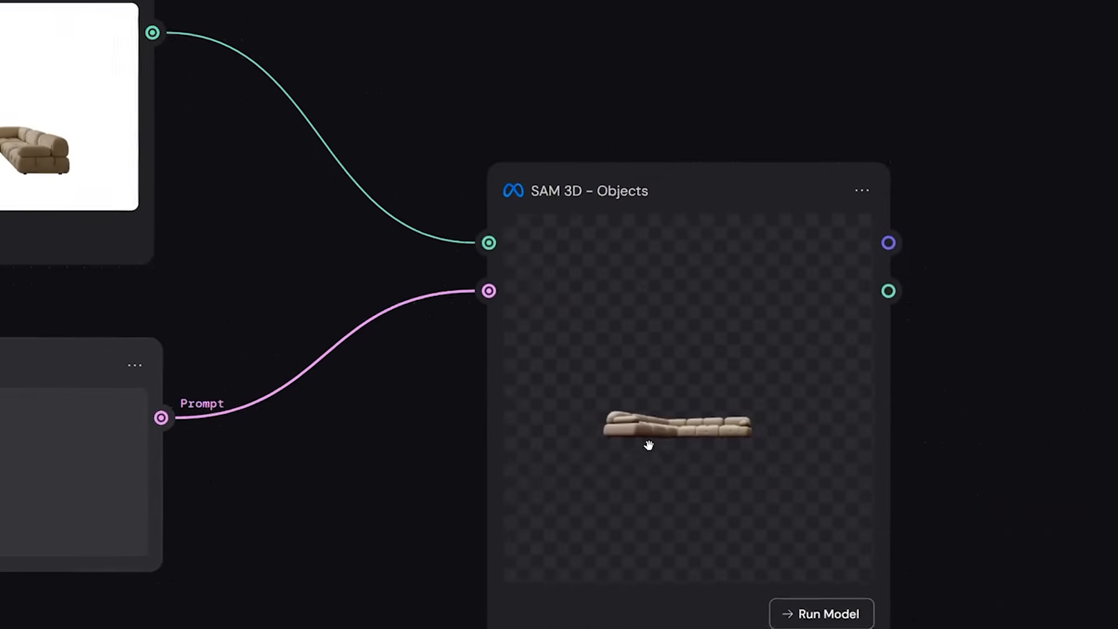
scroll(659, 442, right, 1)
drag(562, 503, 515, 506)
scroll(515, 506, up, 2)
scroll(516, 506, up, 2)
mouse_move(729, 514)
mouse_down()
mouse_move(759, 525)
mouse_move(739, 512)
mouse_up()
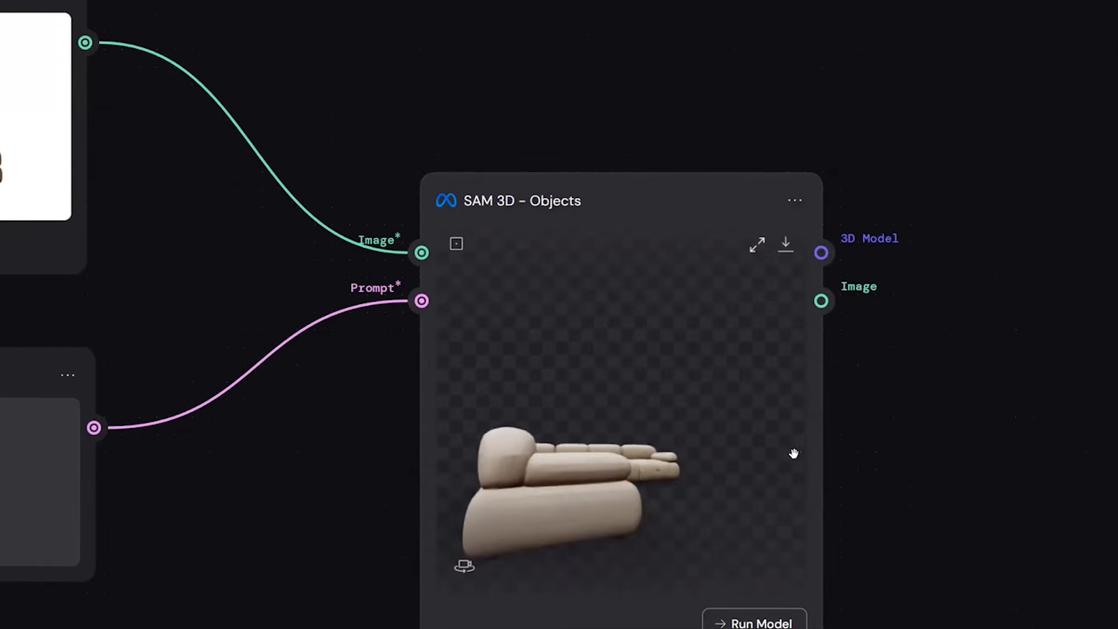
drag(794, 454, 581, 459)
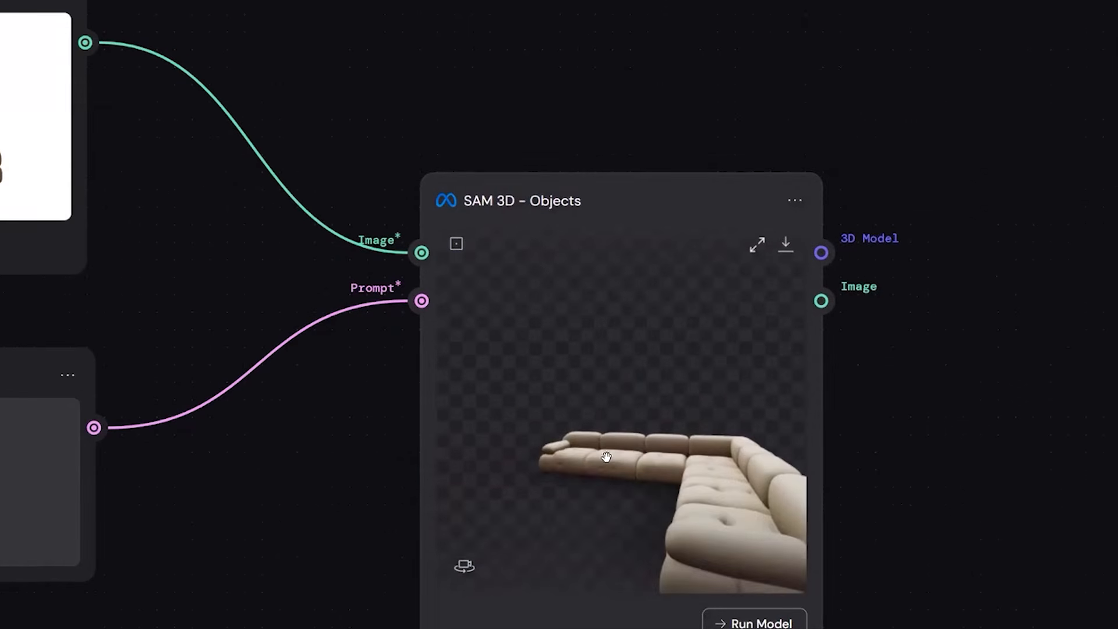
Inspect the L-shaped sofa's 3D model from above and from low angles next to its source image.
scroll(641, 461, left, 1)
scroll(639, 460, up, 2)
scroll(616, 467, right, 1)
scroll(616, 468, left, 1)
scroll(616, 478, right, 3)
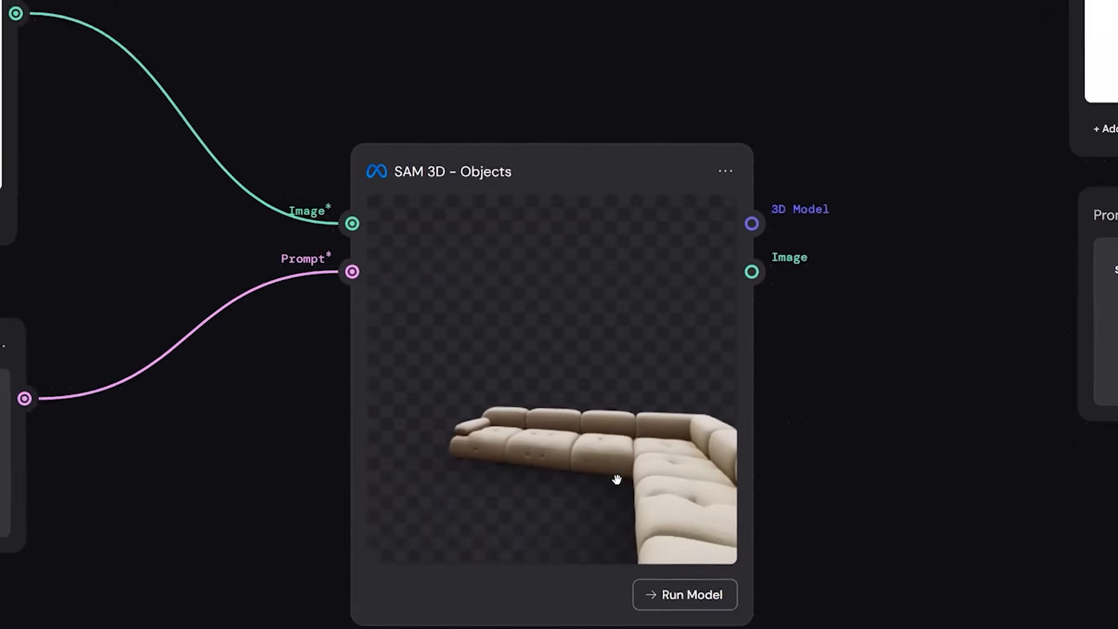
scroll(617, 479, left, 1)
mouse_move(617, 479)
mouse_down()
mouse_move(642, 470)
mouse_move(619, 462)
mouse_up()
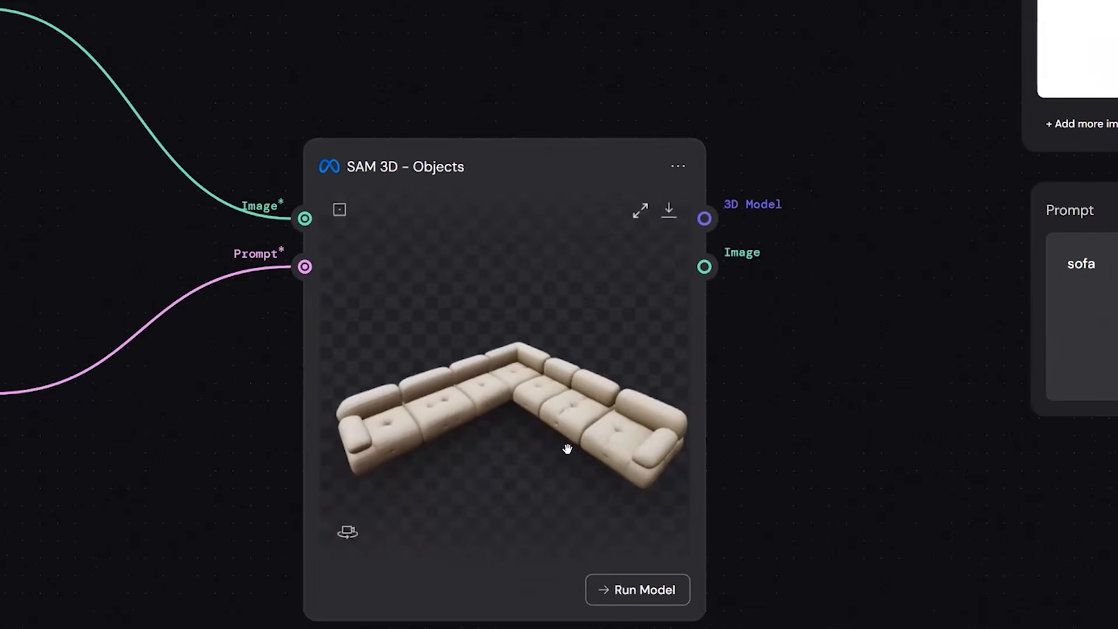
drag(632, 459, 669, 451)
scroll(666, 445, left, 5)
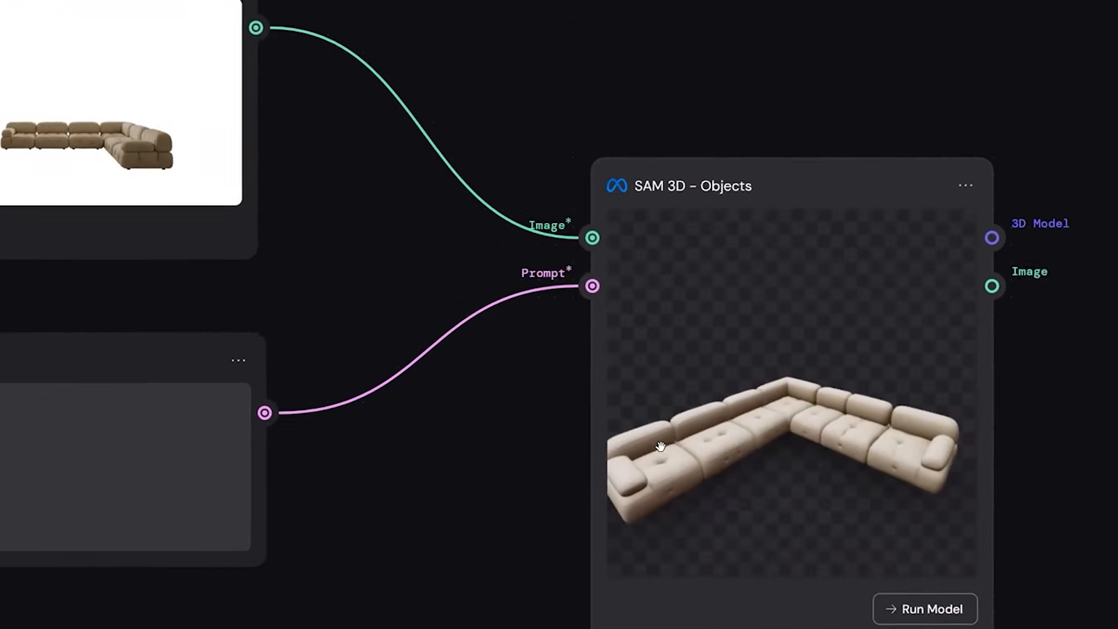
scroll(590, 452, right, 1)
mouse_move(588, 452)
mouse_down()
mouse_move(445, 542)
mouse_move(465, 511)
mouse_move(588, 471)
mouse_up()
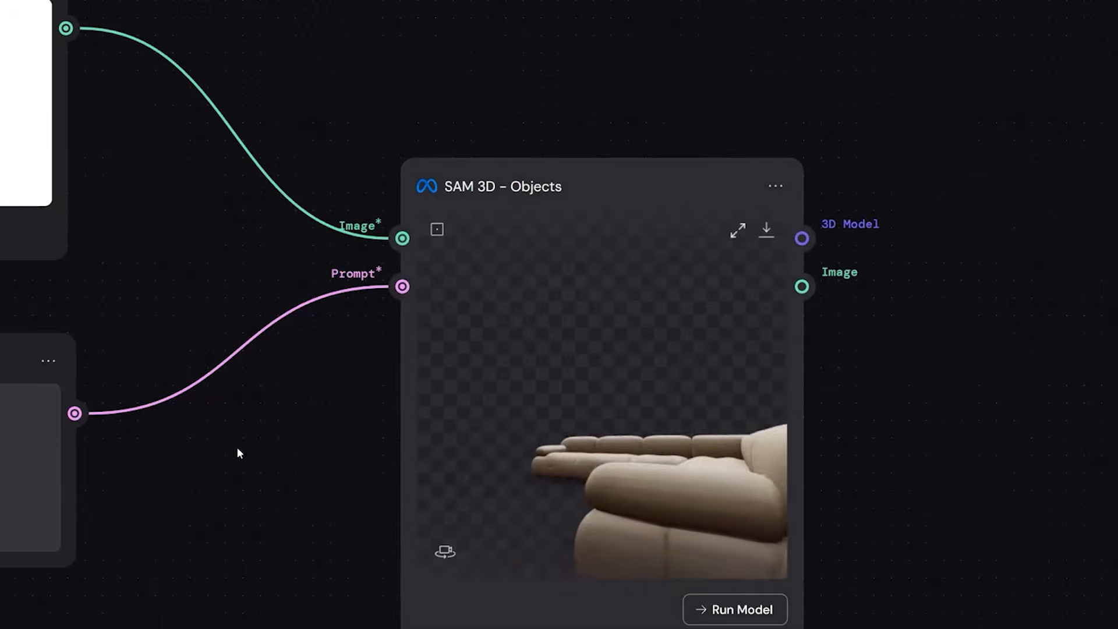
Examine the second sofa's File and Prompt nodes and their connections to SAM 3D - Objects.
scroll(637, 554, down, 5)
scroll(637, 553, up, 8)
scroll(636, 553, down, 5)
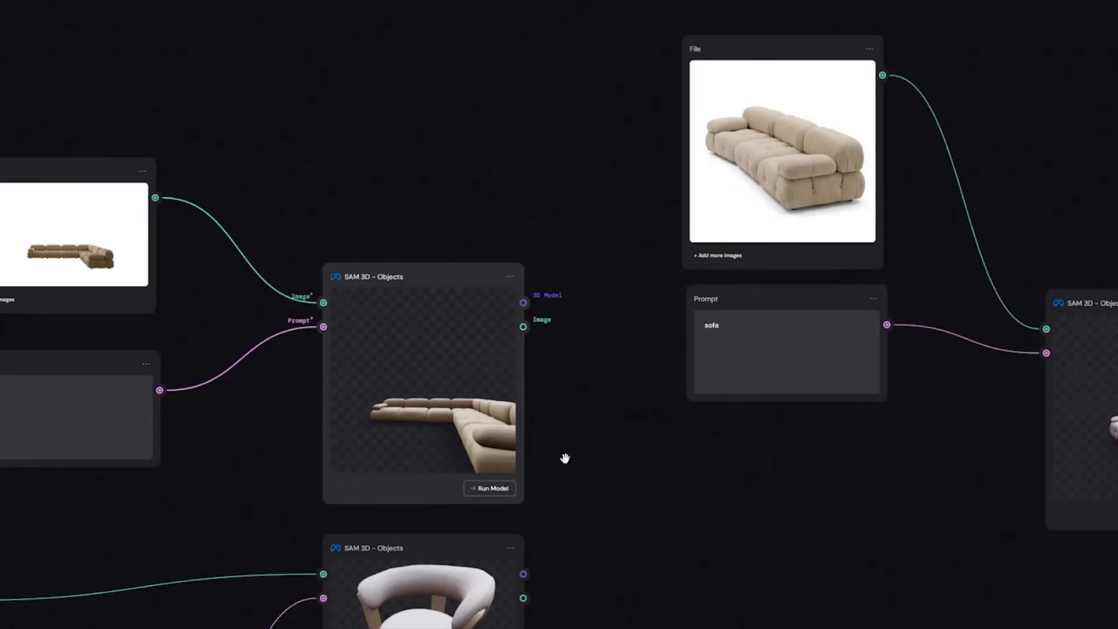
drag(538, 541, 564, 527)
drag(741, 514, 572, 512)
drag(153, 526, 527, 386)
drag(482, 174, 448, 160)
drag(884, 148, 509, 221)
drag(408, 146, 515, 197)
drag(489, 89, 439, 109)
drag(515, 197, 326, 205)
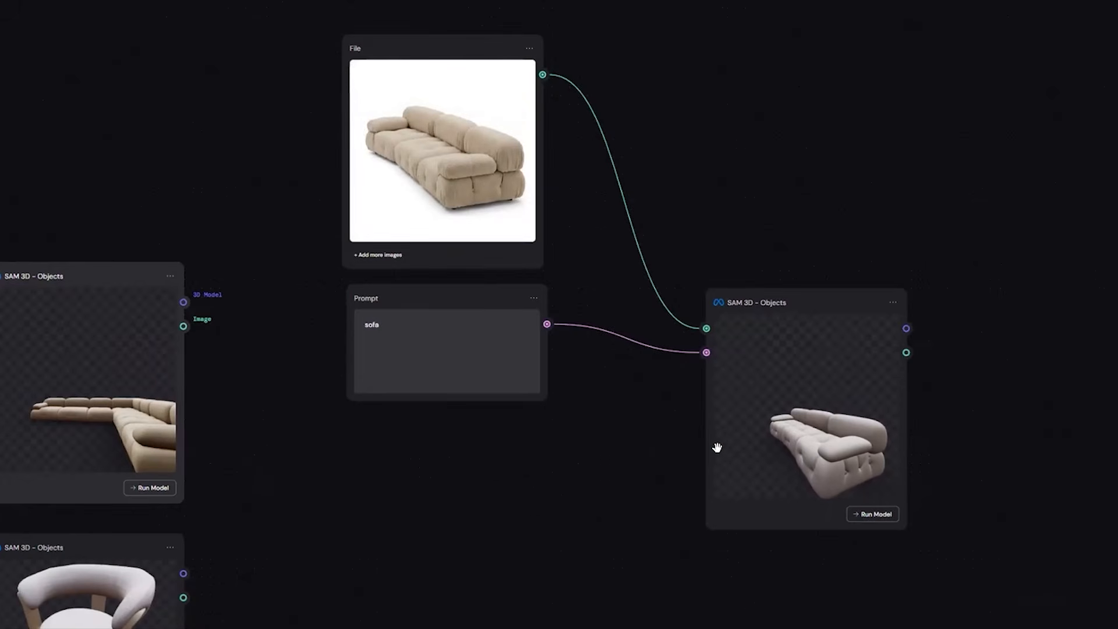
Orbit and zoom the second sofa's 3D model to view it from several sides.
drag(806, 468, 771, 459)
scroll(780, 457, up, 4)
drag(683, 508, 784, 434)
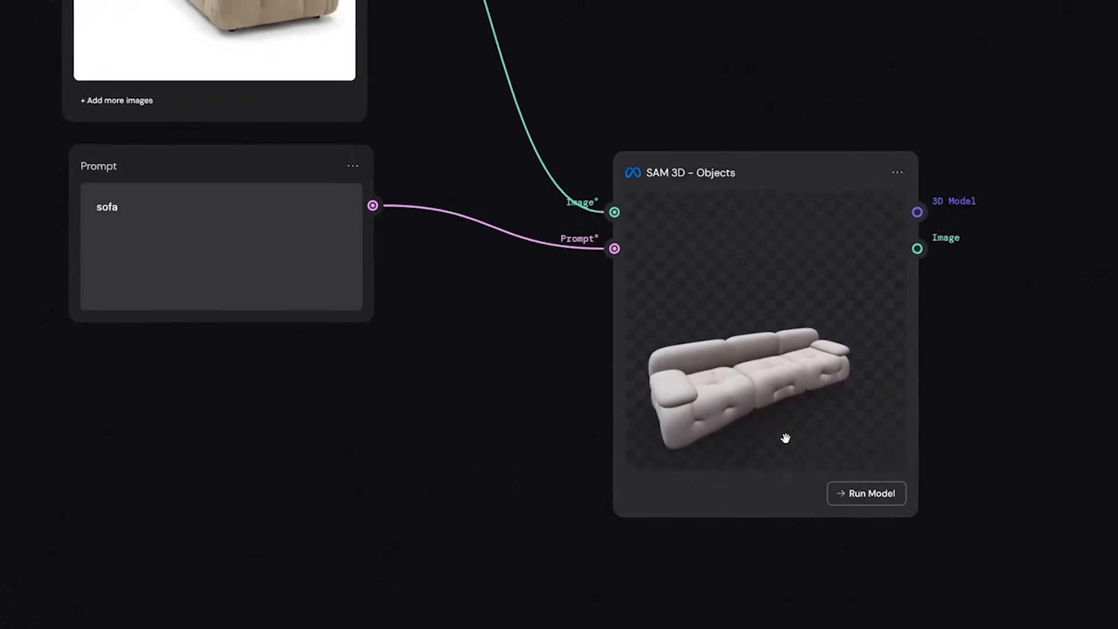
drag(485, 437, 966, 339)
click(966, 339)
scroll(891, 363, down, 5)
scroll(892, 363, left, 1)
scroll(742, 122, up, 4)
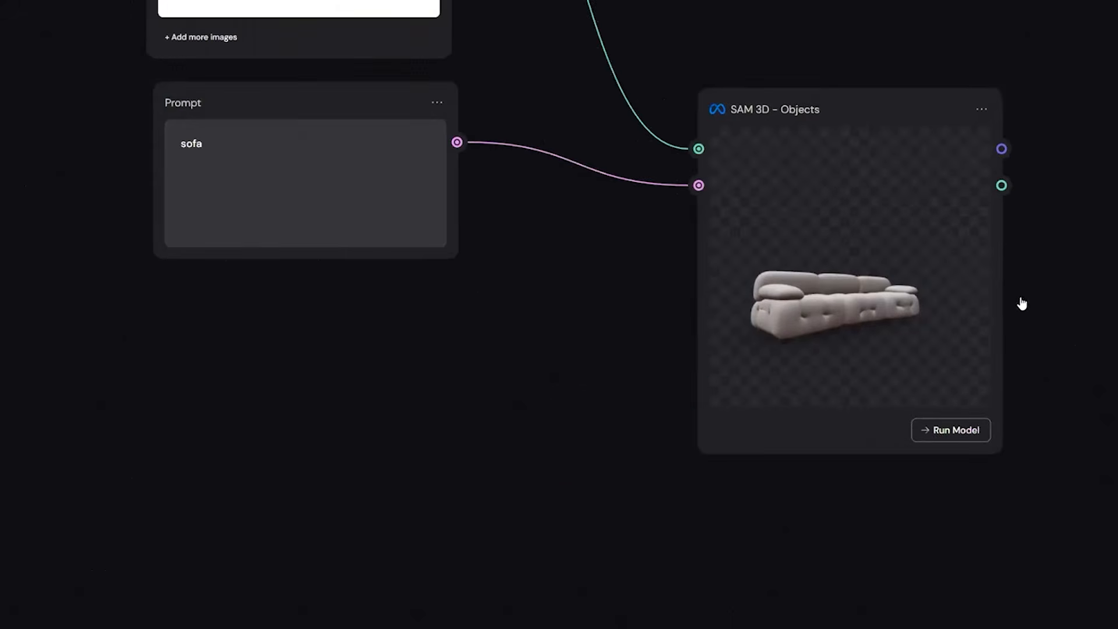
Move the chair's Prompt node directly below the chair's File node.
scroll(827, 350, down, 5)
scroll(904, 457, left, 6)
scroll(904, 457, down, 2)
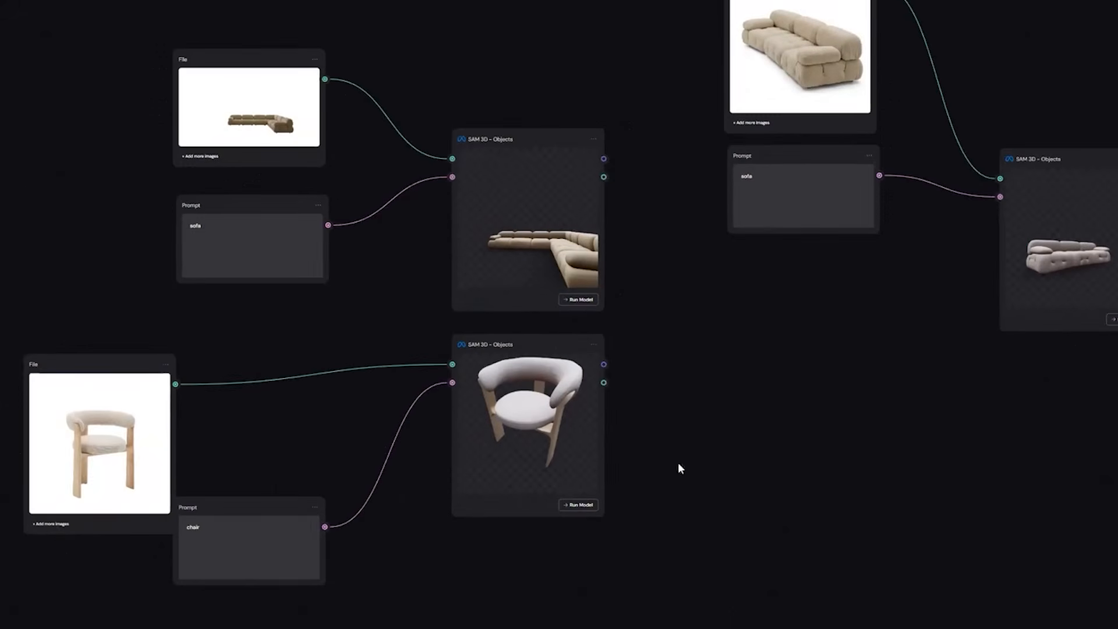
scroll(956, 421, right, 1)
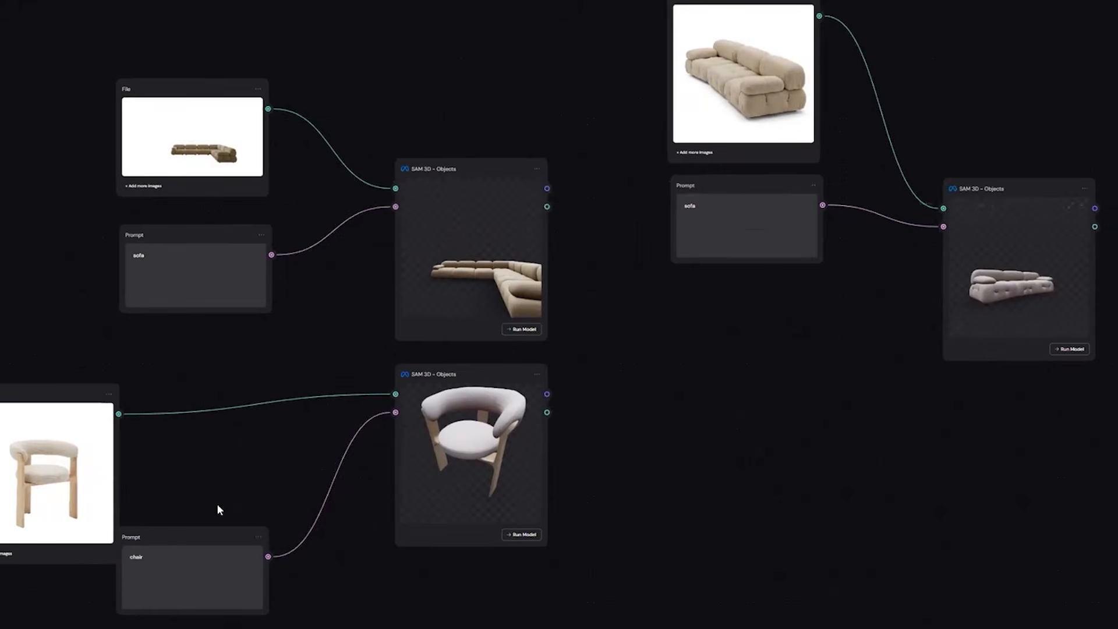
scroll(477, 384, up, 2)
scroll(477, 384, right, 2)
scroll(477, 385, down, 1)
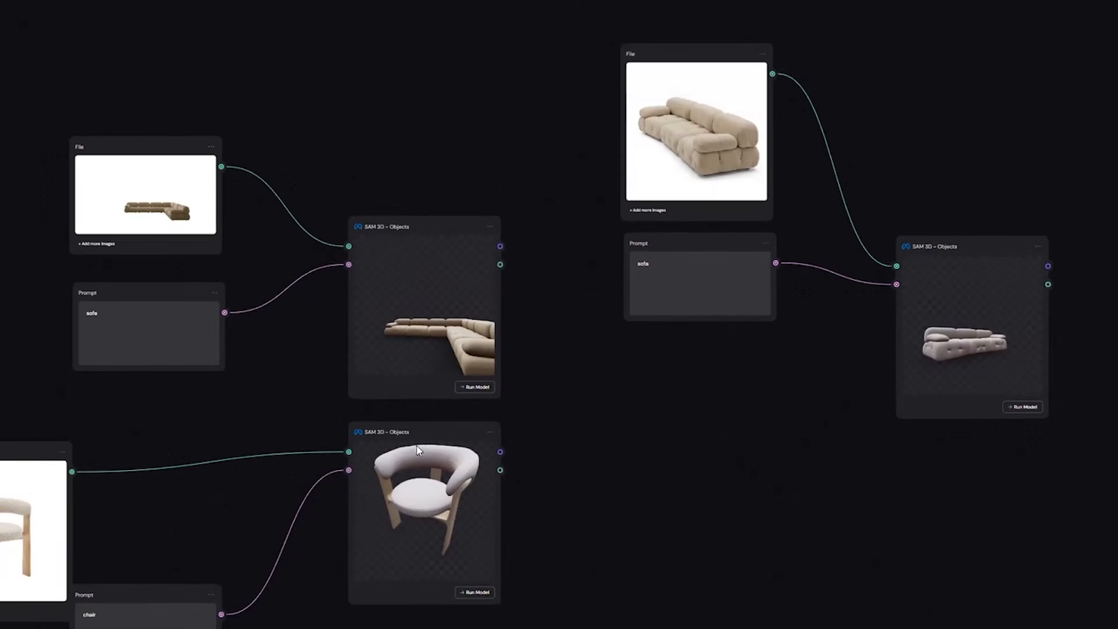
scroll(152, 568, left, 7)
scroll(153, 568, down, 3)
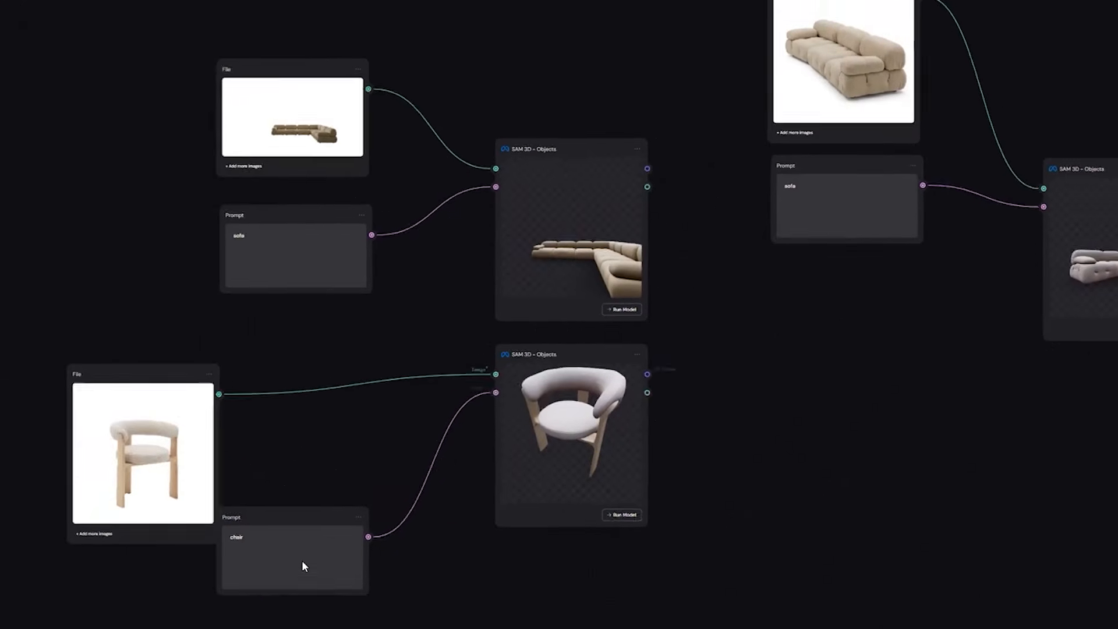
scroll(302, 548, up, 6)
scroll(303, 372, down, 2)
drag(442, 463, 181, 556)
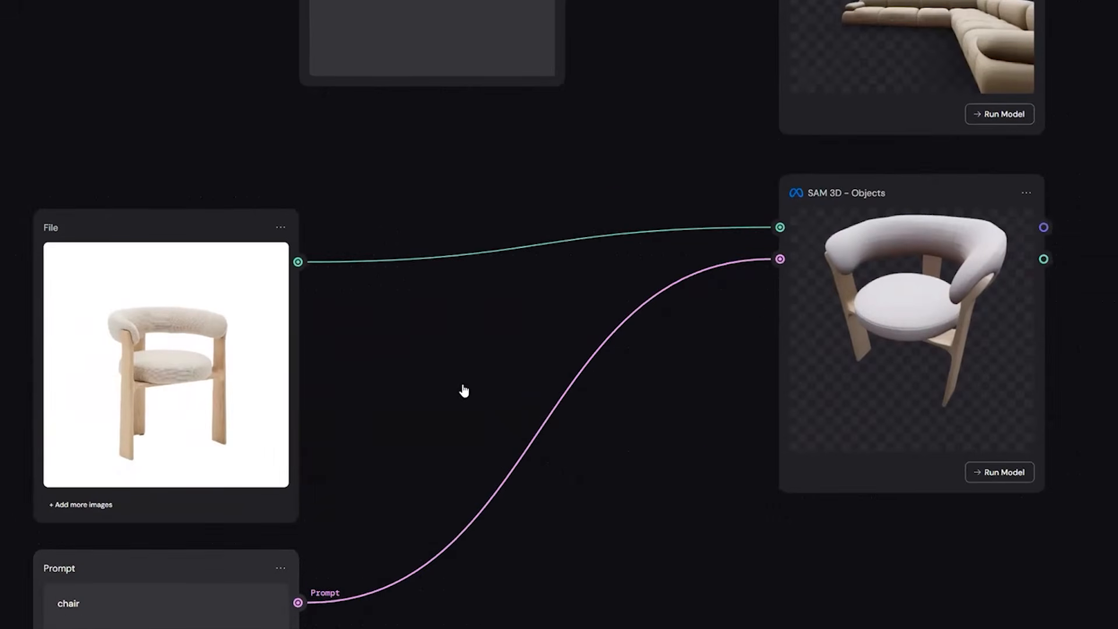
Compare the chair's source image with its generated 3D model, orbiting and zooming the model to view it from several sides.
drag(497, 393, 558, 358)
scroll(557, 359, down, 3)
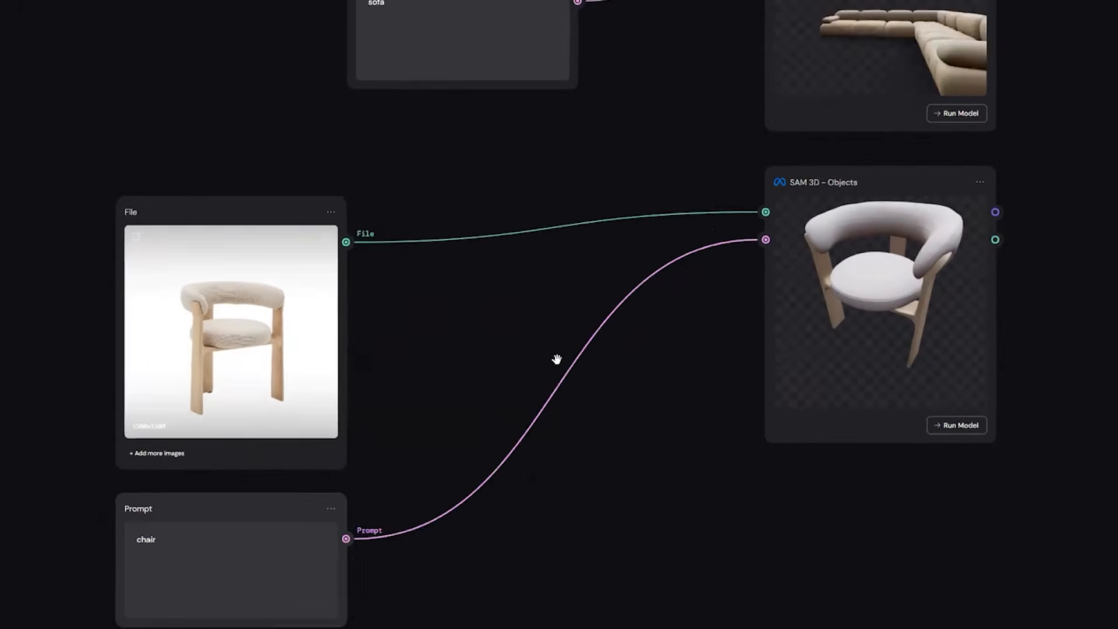
drag(652, 370, 586, 369)
drag(727, 323, 566, 371)
right_click(567, 371)
click(566, 370)
right_click(500, 373)
click(566, 371)
scroll(549, 363, up, 3)
drag(550, 362, 605, 360)
right_click(604, 360)
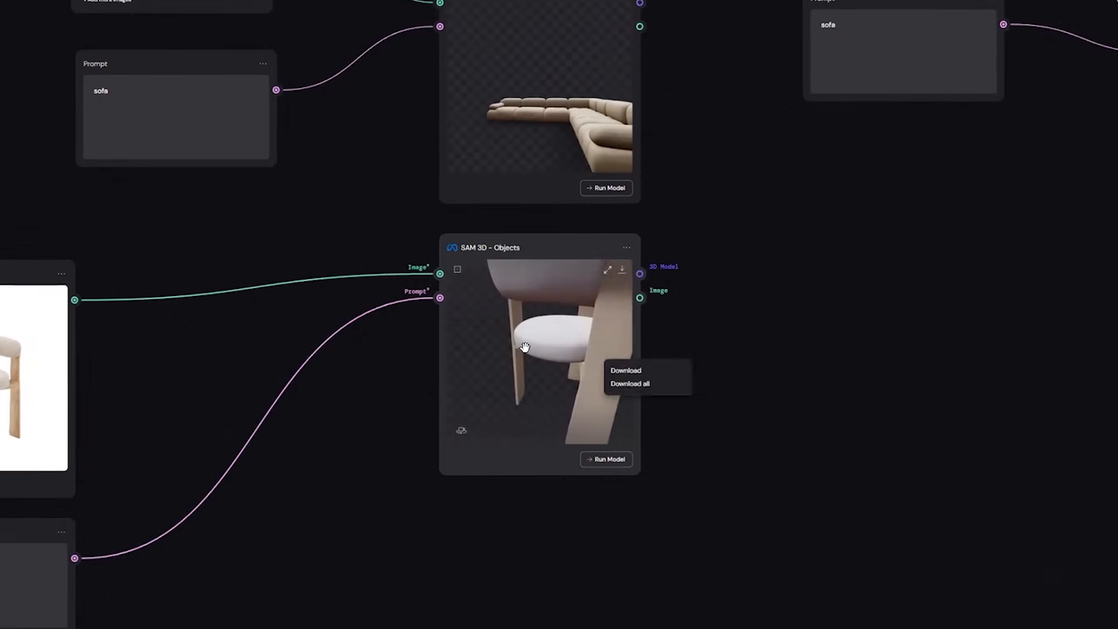
click(524, 346)
scroll(523, 354, down, 5)
drag(522, 357, 474, 333)
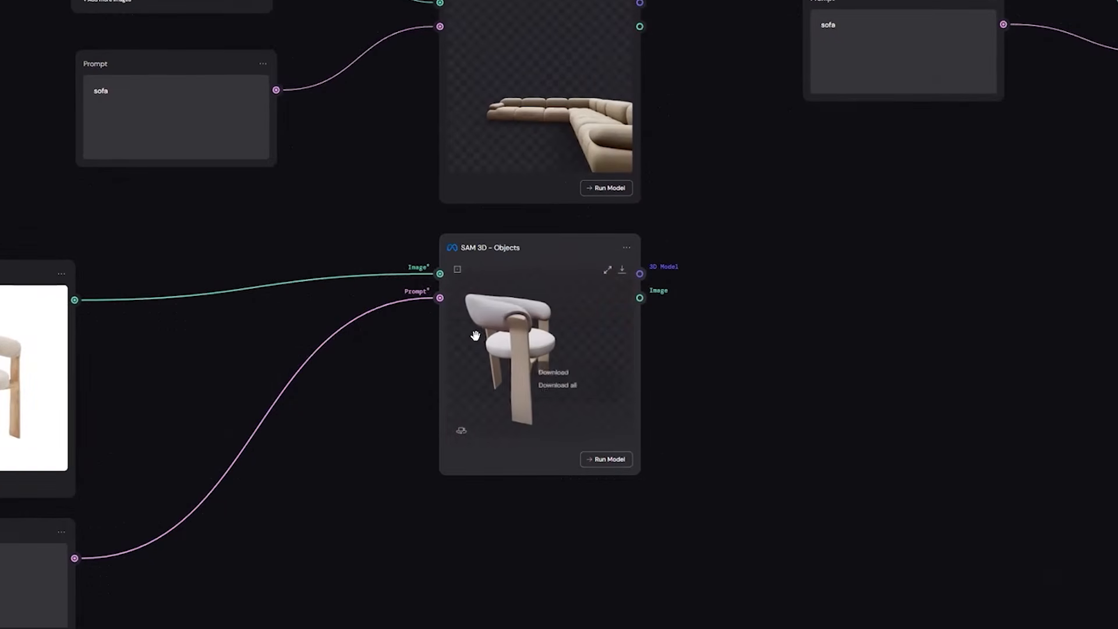
click(561, 319)
scroll(581, 324, down, 5)
scroll(581, 324, up, 5)
drag(581, 324, 664, 380)
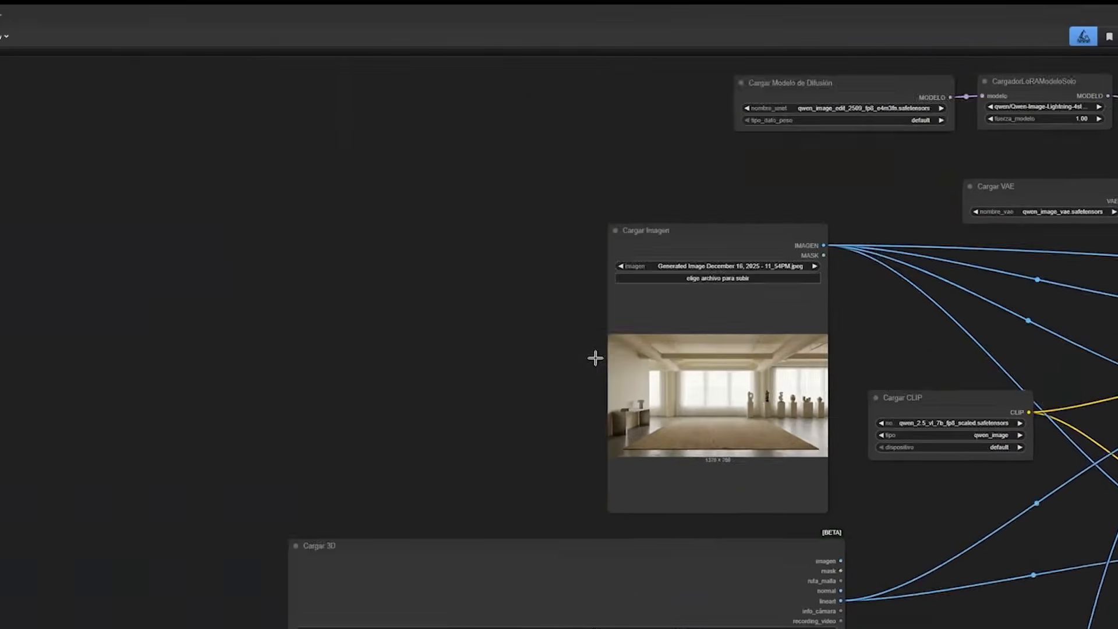
Switch back to the ComfyUI workflow and examine the Cargar 3D preview and the empty room image above it.
drag(596, 358, 422, 308)
scroll(558, 385, up, 8)
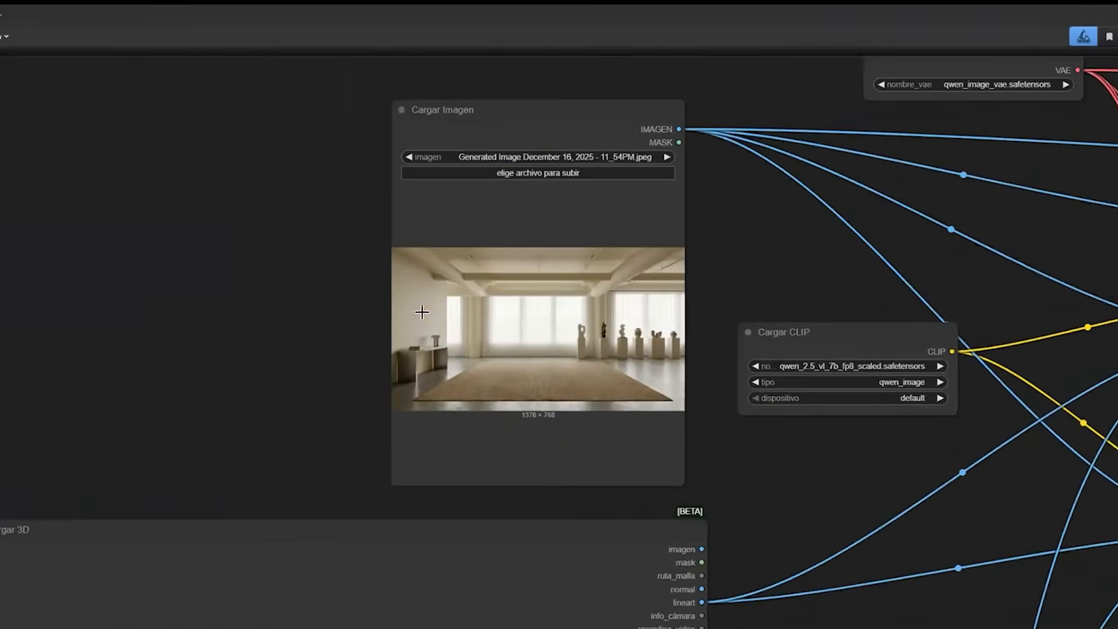
Examine the empty room image in the Cargar Imagen node and the Cargar 3D node below it.
scroll(752, 400, up, 5)
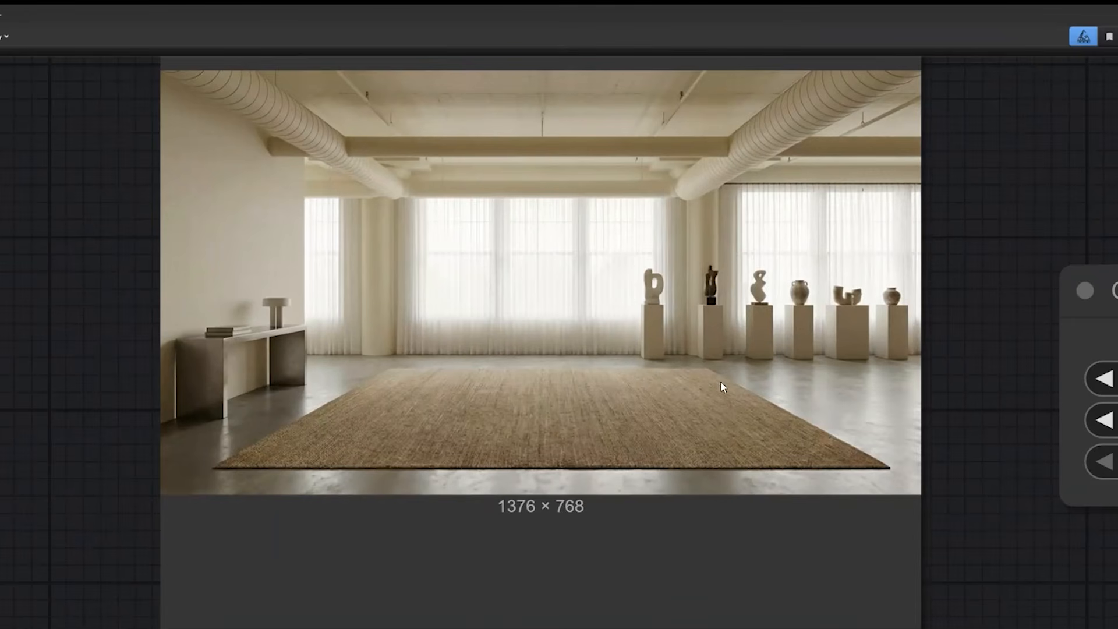
scroll(723, 408, down, 6)
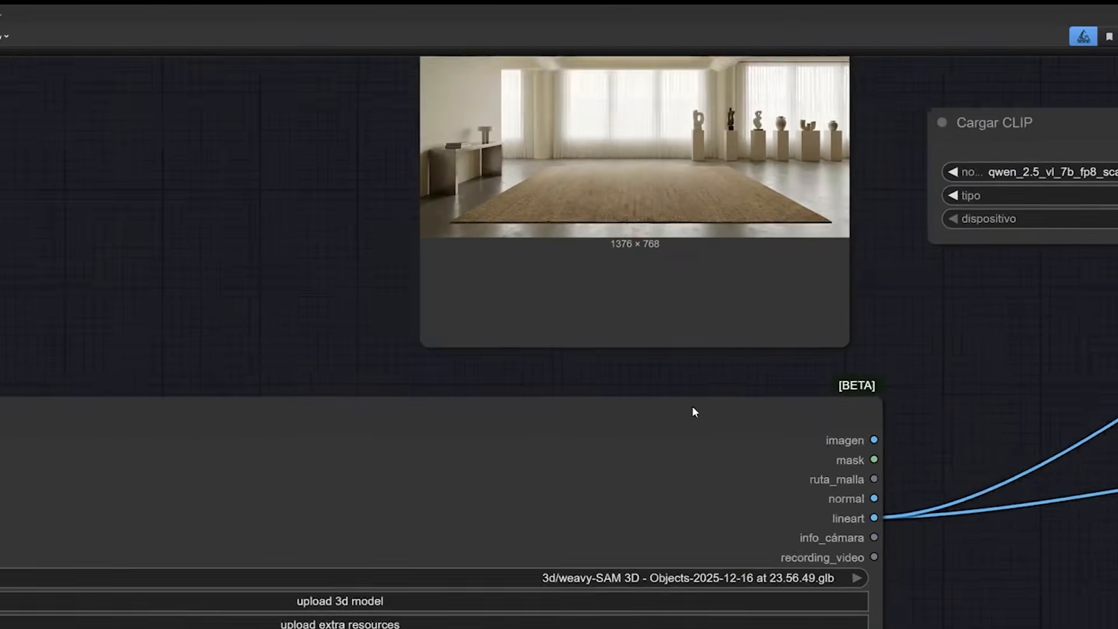
scroll(694, 411, down, 5)
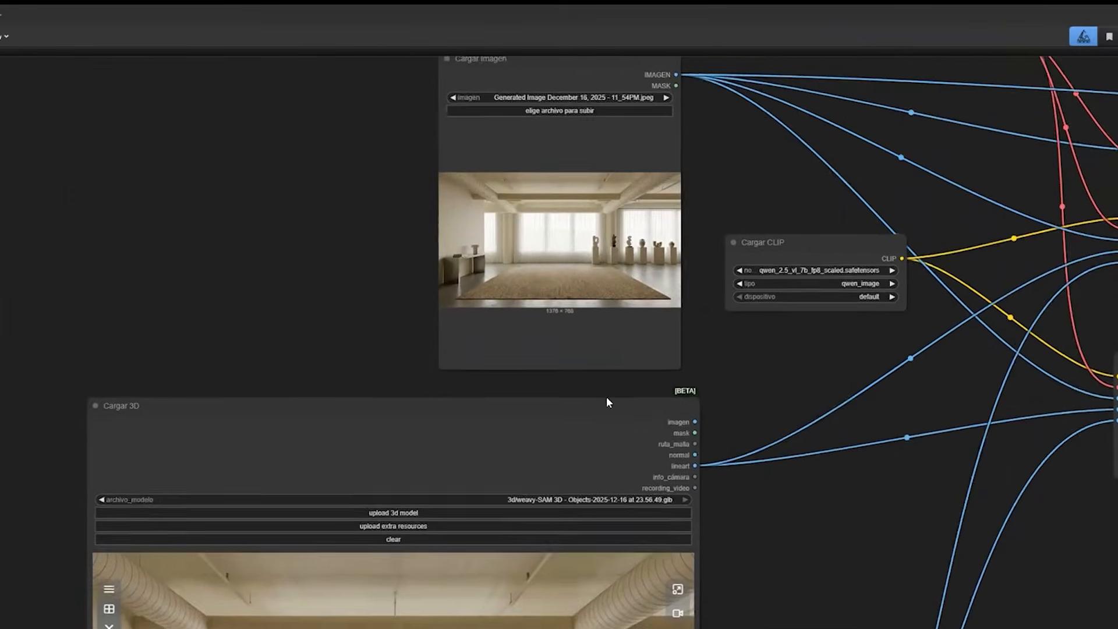
drag(607, 399, 550, 397)
drag(587, 444, 616, 264)
scroll(712, 422, down, 3)
drag(751, 424, 624, 408)
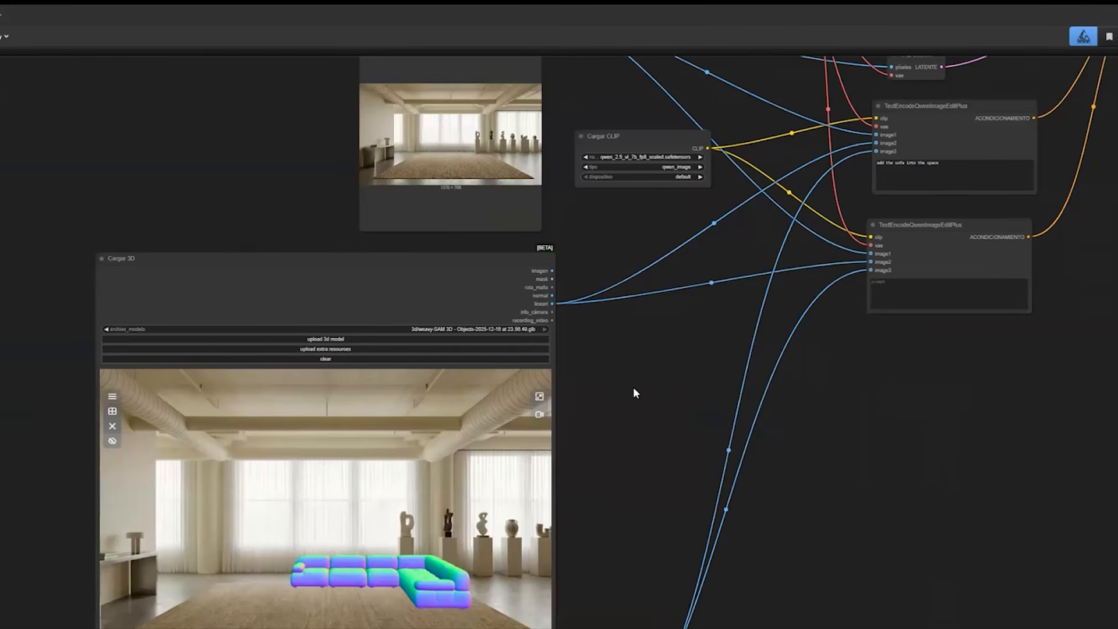
Examine the Cargar 3D preview, comparing the sofa's placement with the empty room behind it.
scroll(633, 388, down, 3)
scroll(634, 388, left, 2)
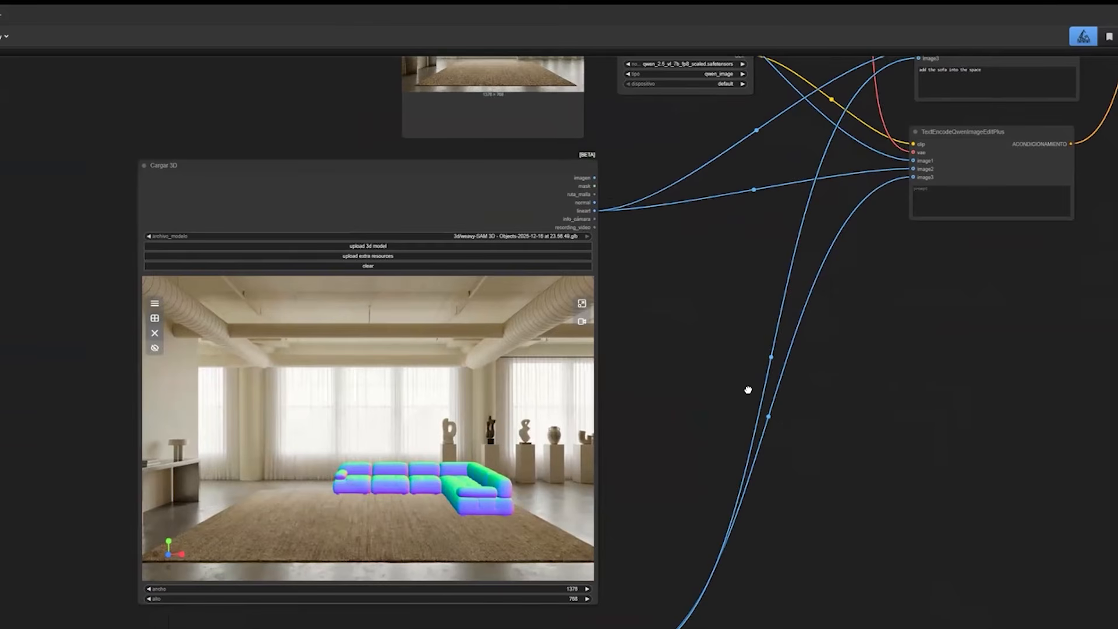
scroll(748, 389, down, 3)
scroll(748, 389, up, 2)
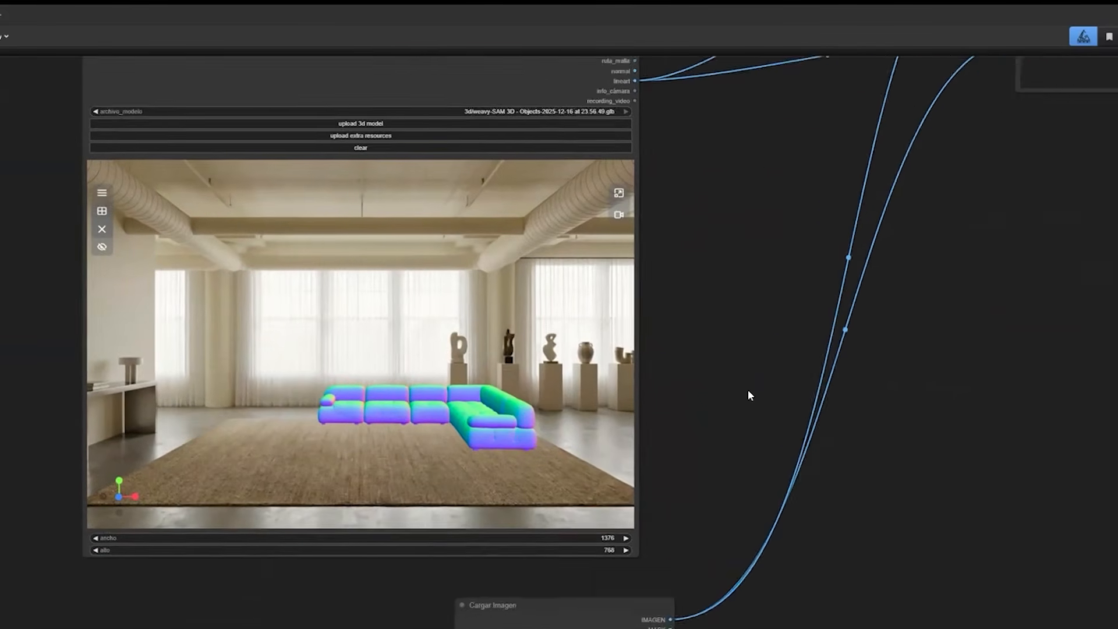
scroll(748, 389, left, 2)
scroll(748, 389, down, 3)
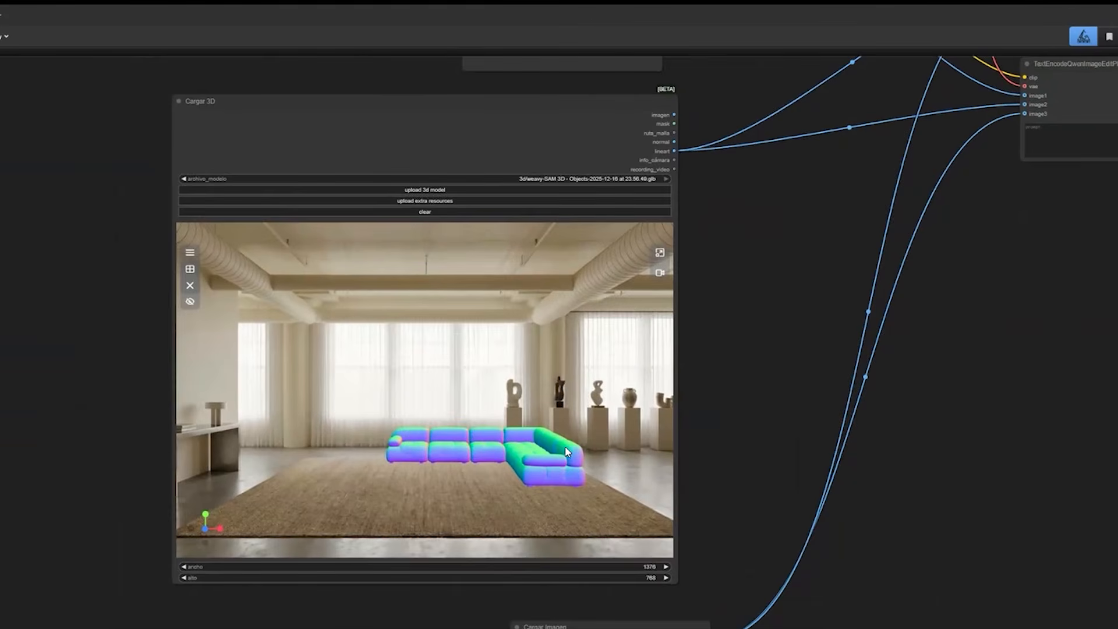
Try the Cargar 3D sofa rotated with its chaise on the room's left side, adjusting its scale against the rug.
drag(761, 397, 772, 388)
drag(413, 442, 366, 438)
scroll(348, 458, up, 4)
scroll(347, 457, down, 3)
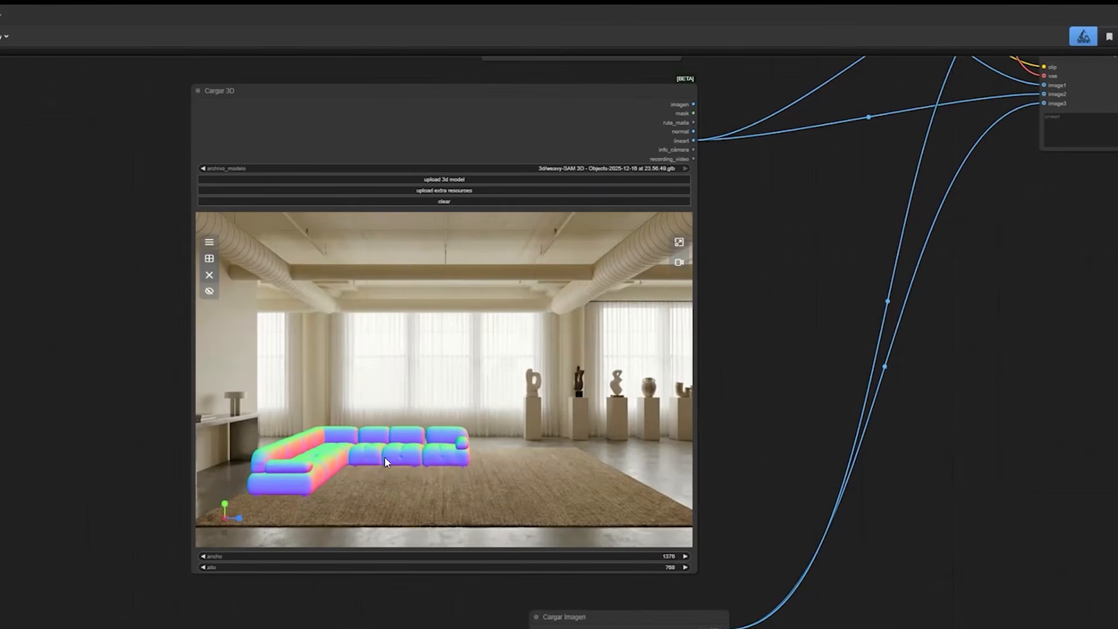
click(238, 518)
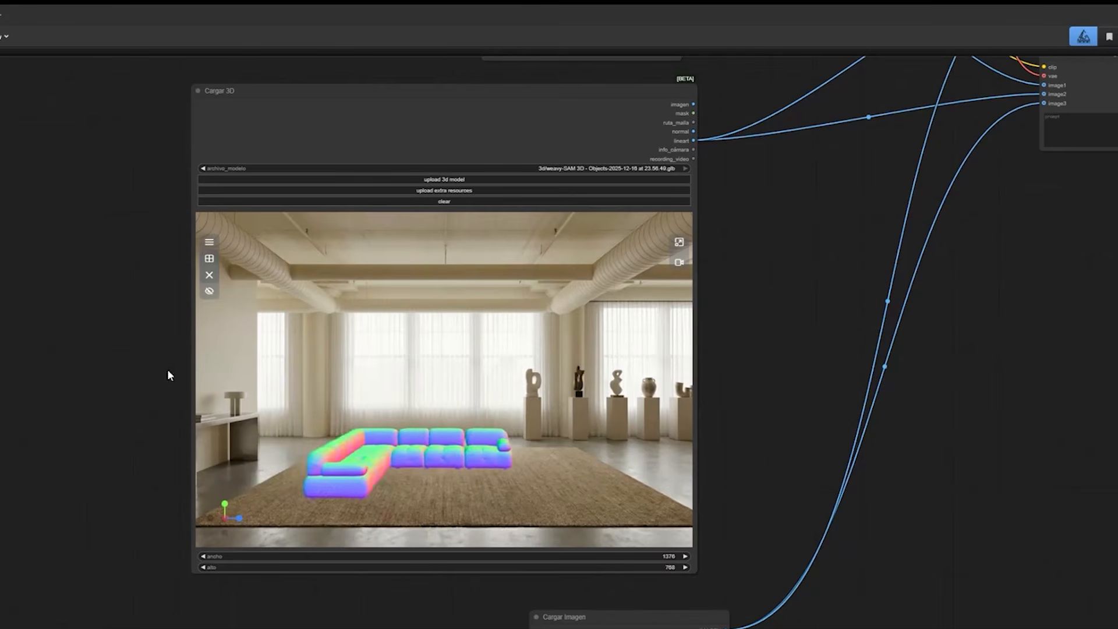
Try the sofa with its chaise on the room's right side, and with its inner corner facing the viewer.
mouse_move(500, 457)
mouse_down()
mouse_move(476, 470)
mouse_move(502, 454)
mouse_up()
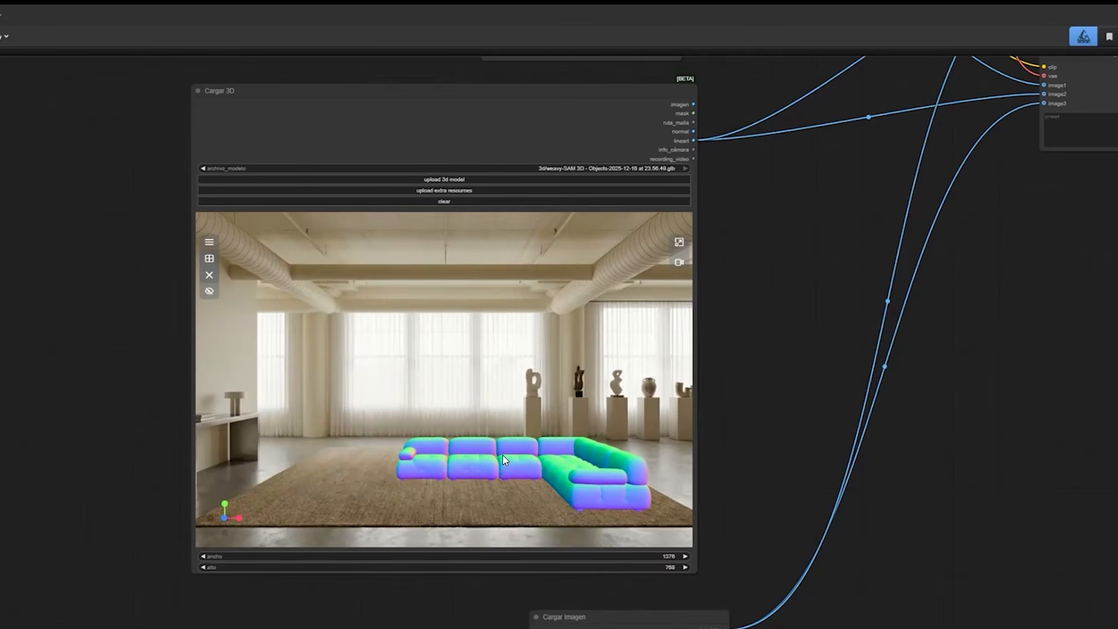
mouse_move(506, 467)
mouse_down()
mouse_move(487, 467)
mouse_move(569, 464)
mouse_move(522, 456)
mouse_move(491, 468)
mouse_up()
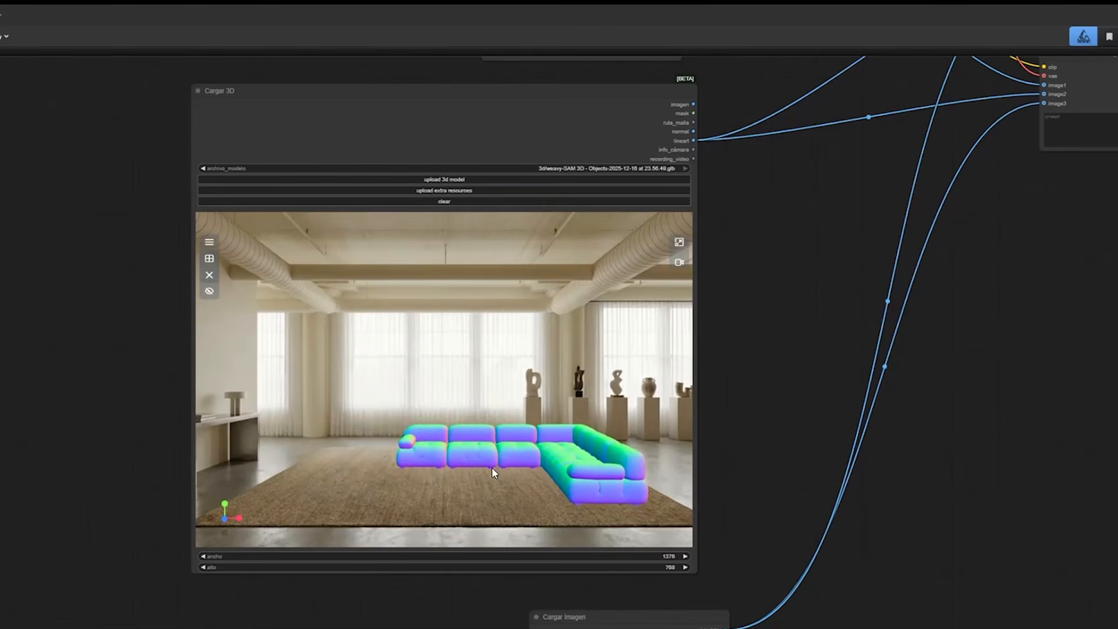
drag(347, 476, 407, 484)
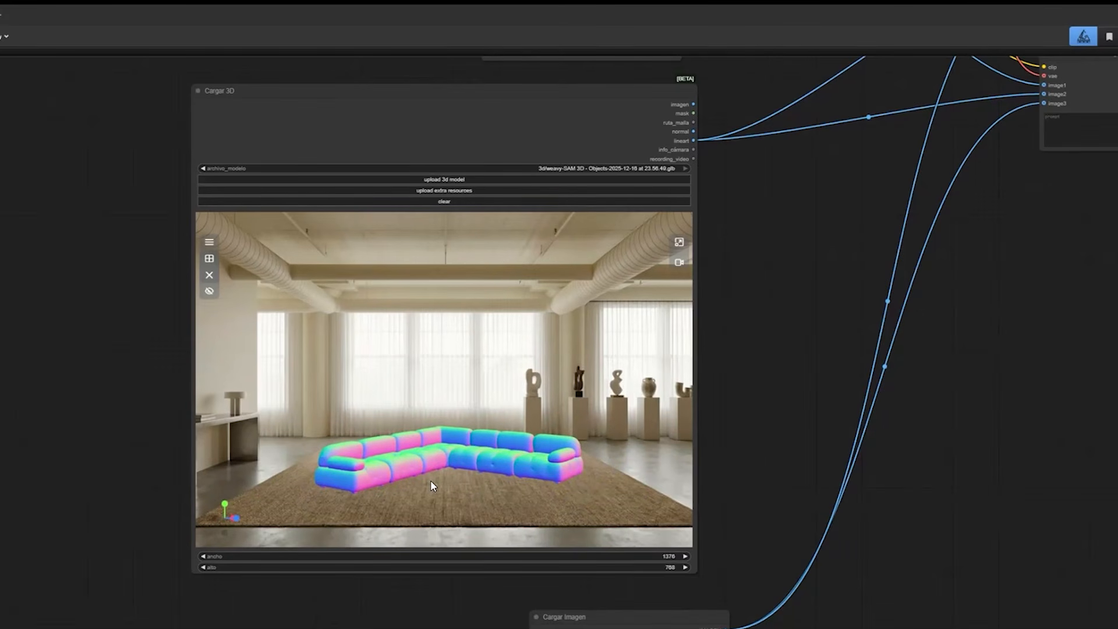
Rotate the sofa so its chaise runs along the rug's left side and its long section parallels the windows.
drag(431, 482, 421, 473)
drag(414, 567, 364, 464)
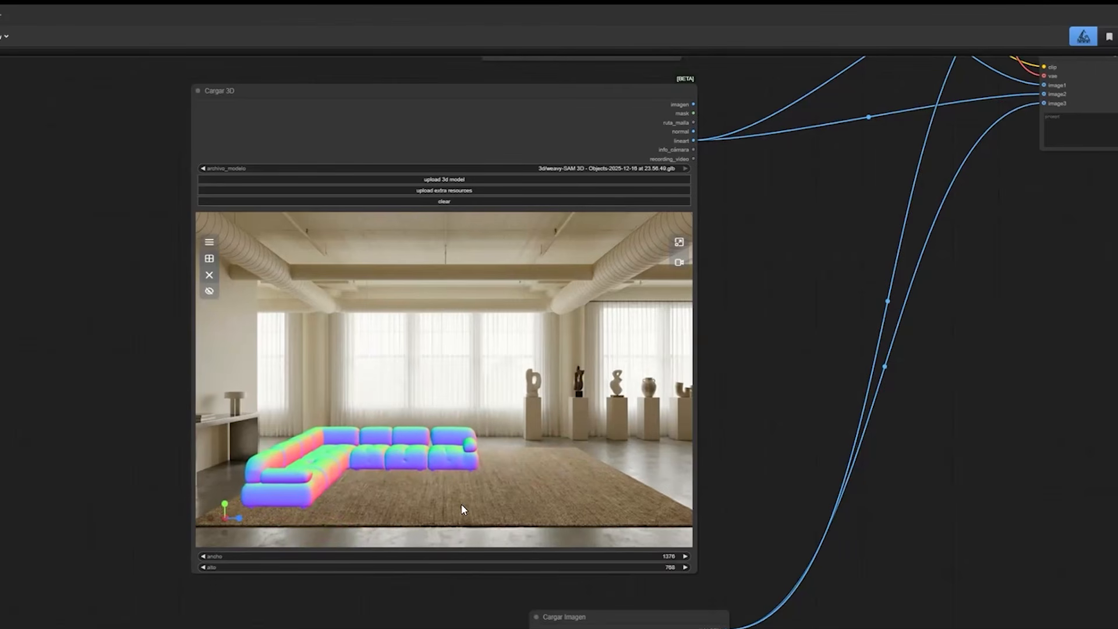
drag(587, 488, 596, 469)
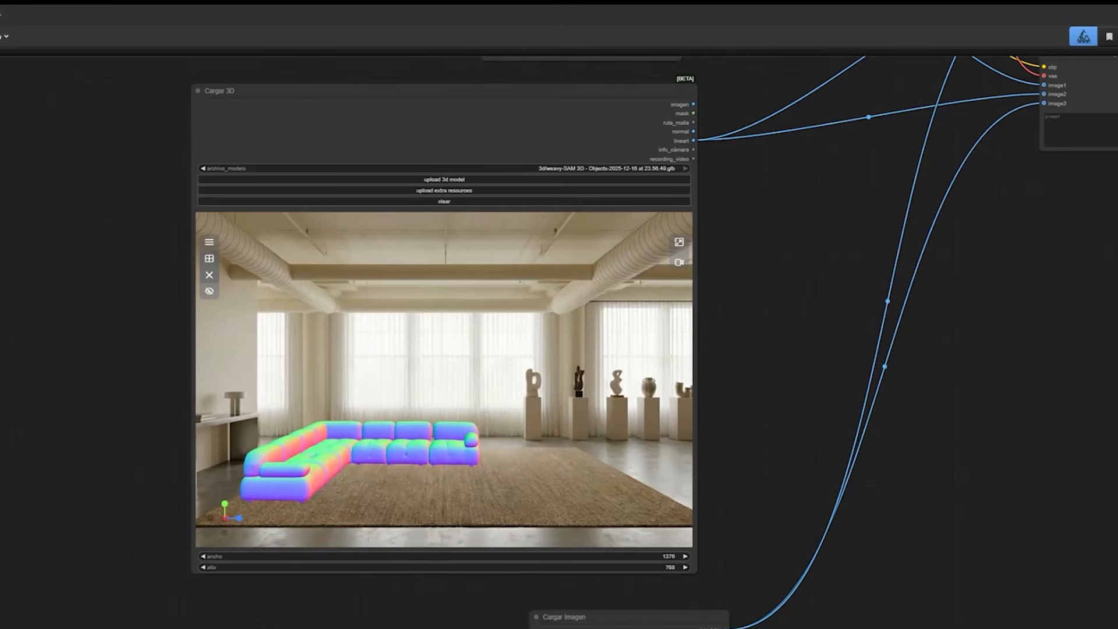
Trace the links from the empty room image and the Cargar 3D lineart output to the TextEncodeQwenImageEditPlus nodes.
drag(739, 100, 540, 167)
scroll(595, 473, down, 6)
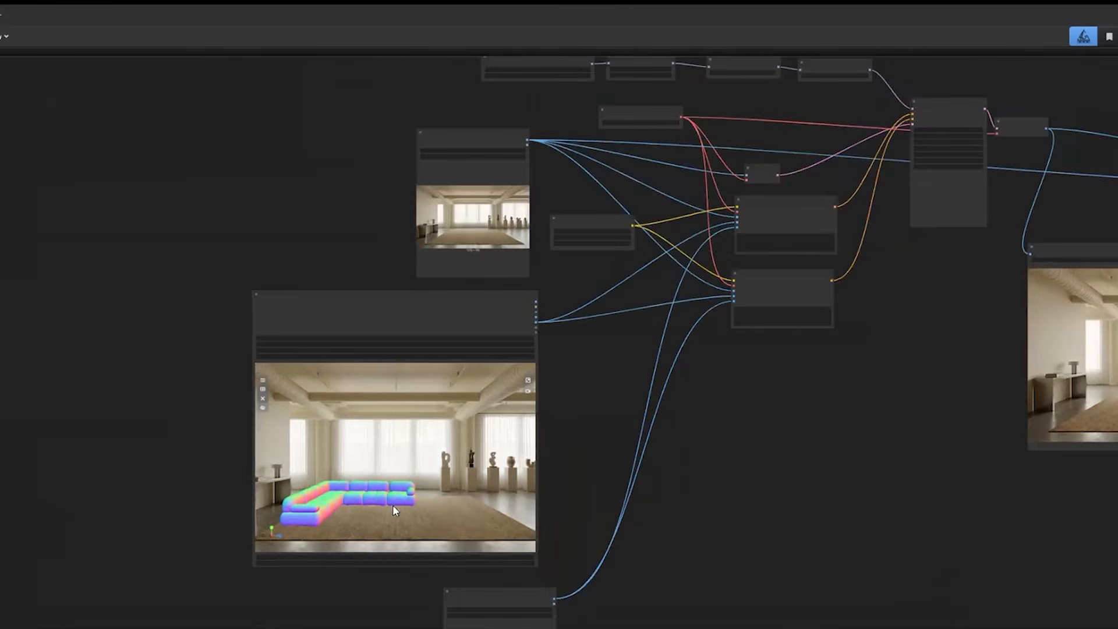
drag(297, 282, 213, 219)
drag(262, 99, 215, 202)
scroll(356, 387, up, 5)
drag(356, 387, 175, 537)
scroll(209, 163, up, 1)
drag(210, 163, 160, 159)
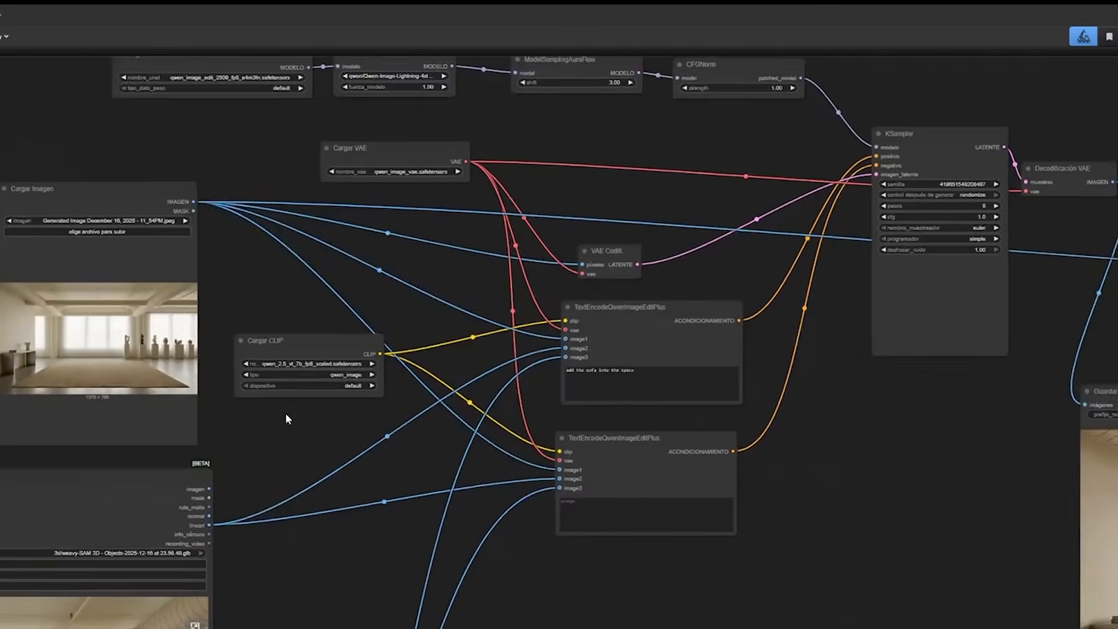
Examine the upper TextEncodeQwenImageEditPlus node, its three image inputs and its prompt "add the sofa into the space".
drag(285, 414, 311, 216)
scroll(348, 431, down, 3)
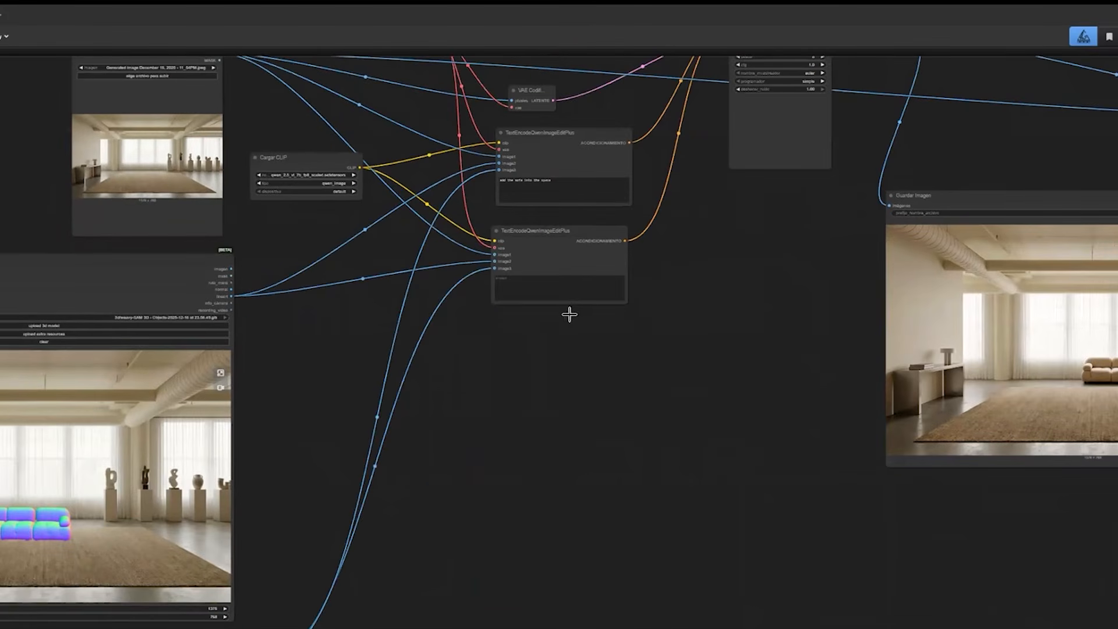
scroll(569, 313, up, 5)
scroll(577, 320, up, 5)
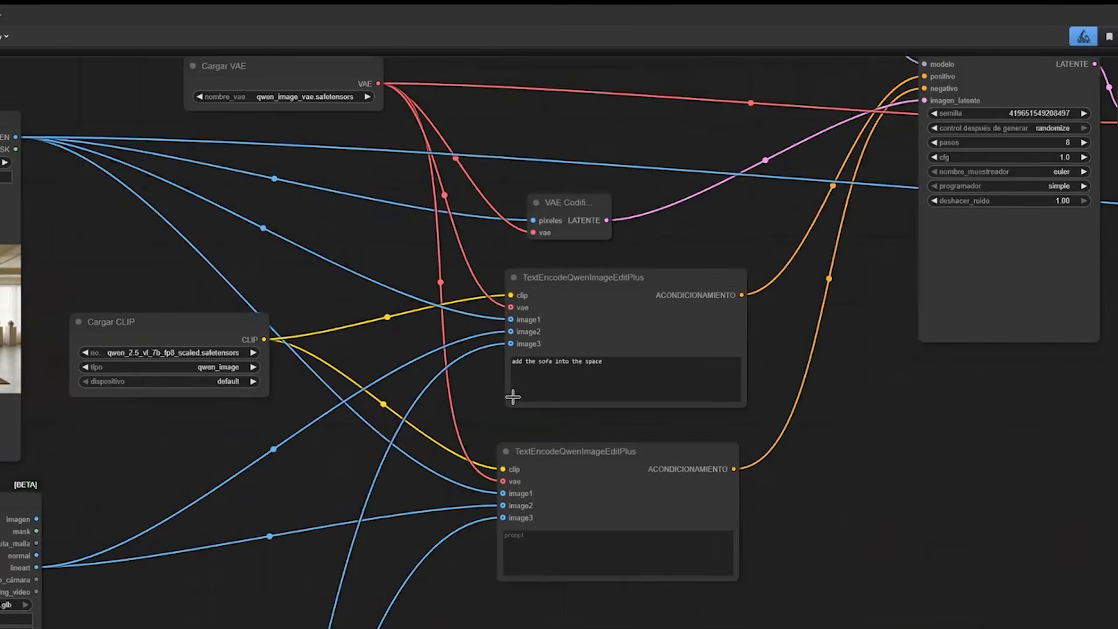
drag(880, 464, 823, 480)
drag(600, 335, 582, 342)
drag(824, 511, 830, 507)
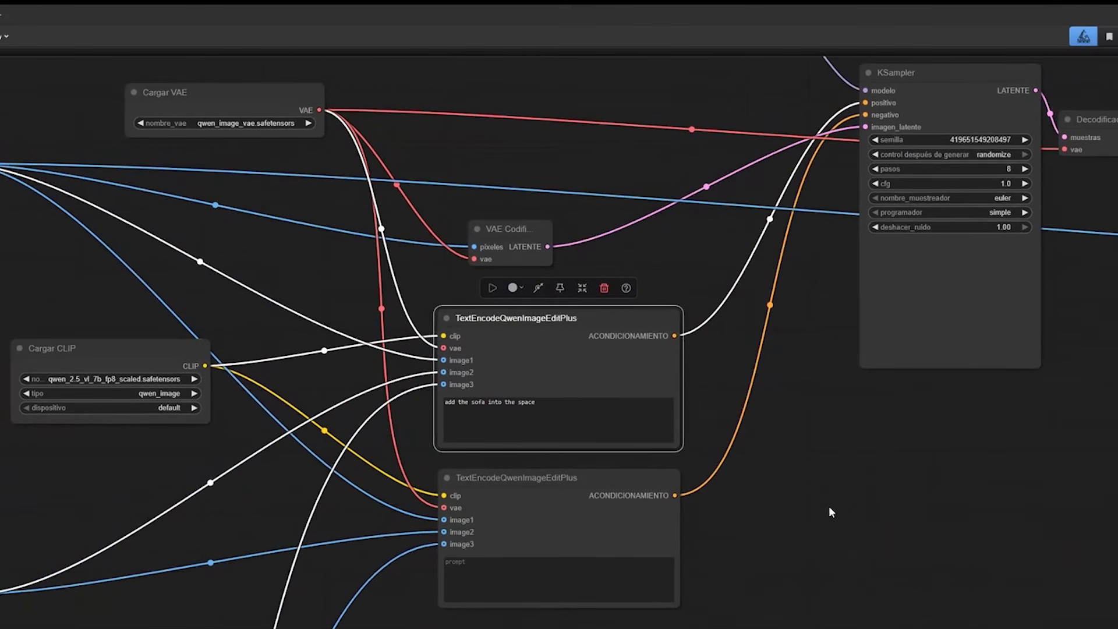
drag(780, 480, 706, 484)
drag(742, 438, 742, 463)
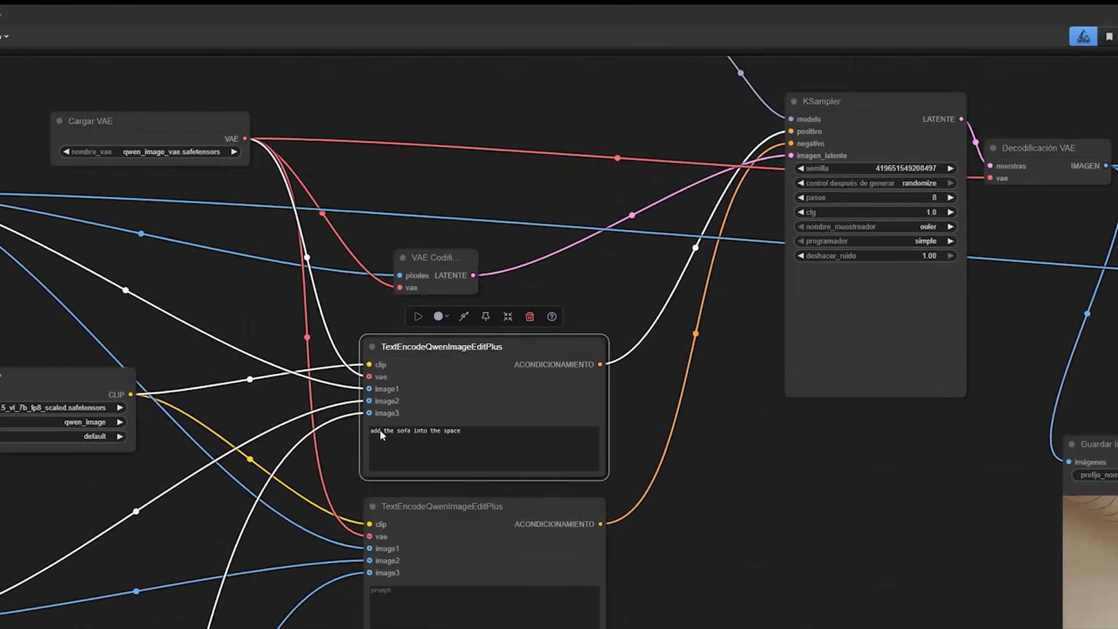
drag(365, 465, 380, 442)
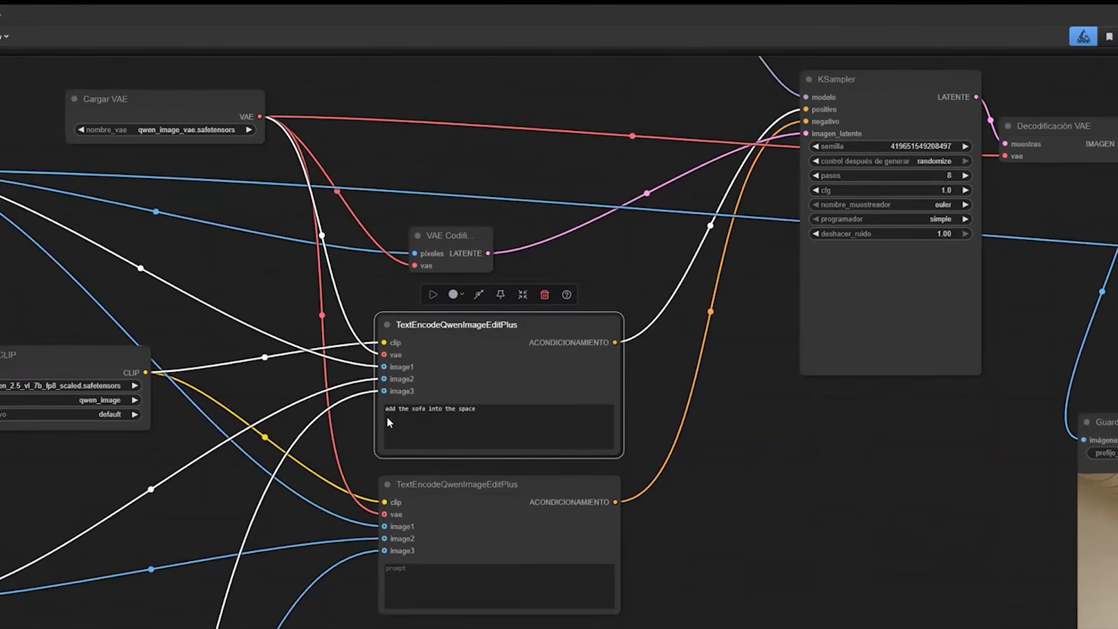
Deselect the prompt node and compare the repositioned 3D sofa with the previously saved output image.
scroll(384, 418, down, 6)
scroll(383, 418, up, 4)
click(387, 336)
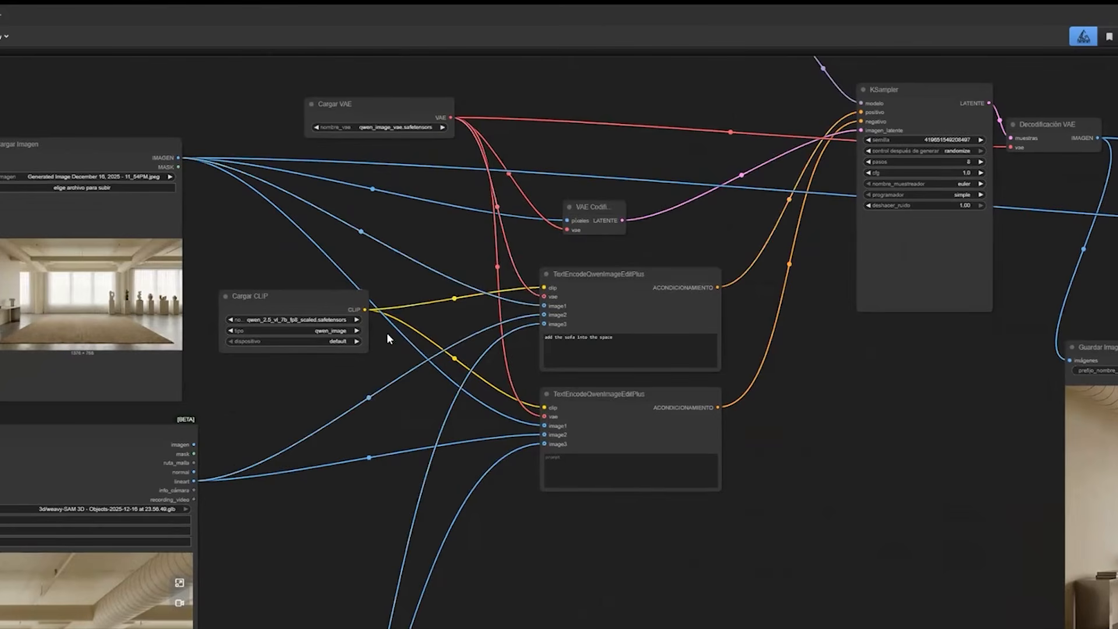
drag(364, 393, 396, 278)
scroll(381, 404, down, 2)
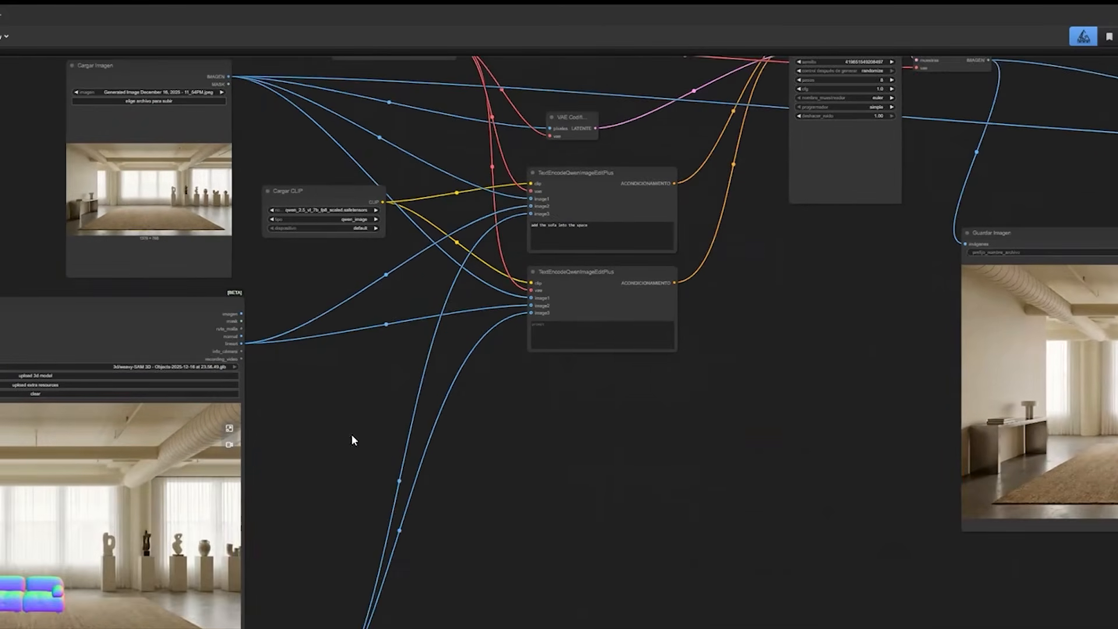
scroll(376, 373, down, 3)
drag(78, 571, 74, 586)
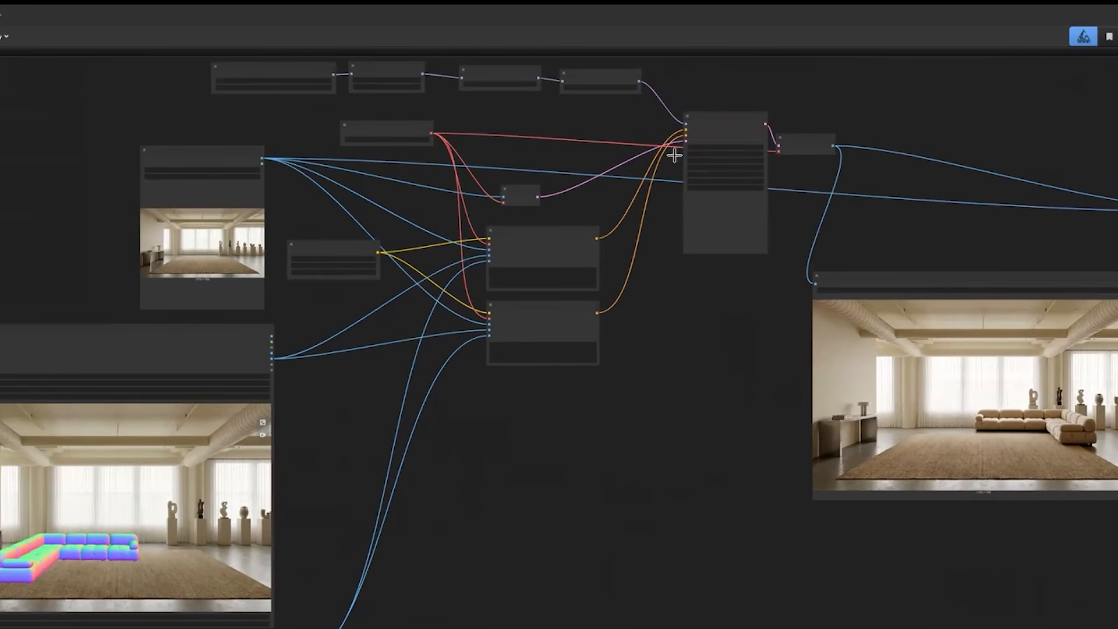
Examine the model chain of diffusion model, Lightning LoRA, ModelSamplingAuraFlow and CFGNorm feeding the KSampler.
scroll(199, 155, up, 5)
scroll(201, 155, up, 3)
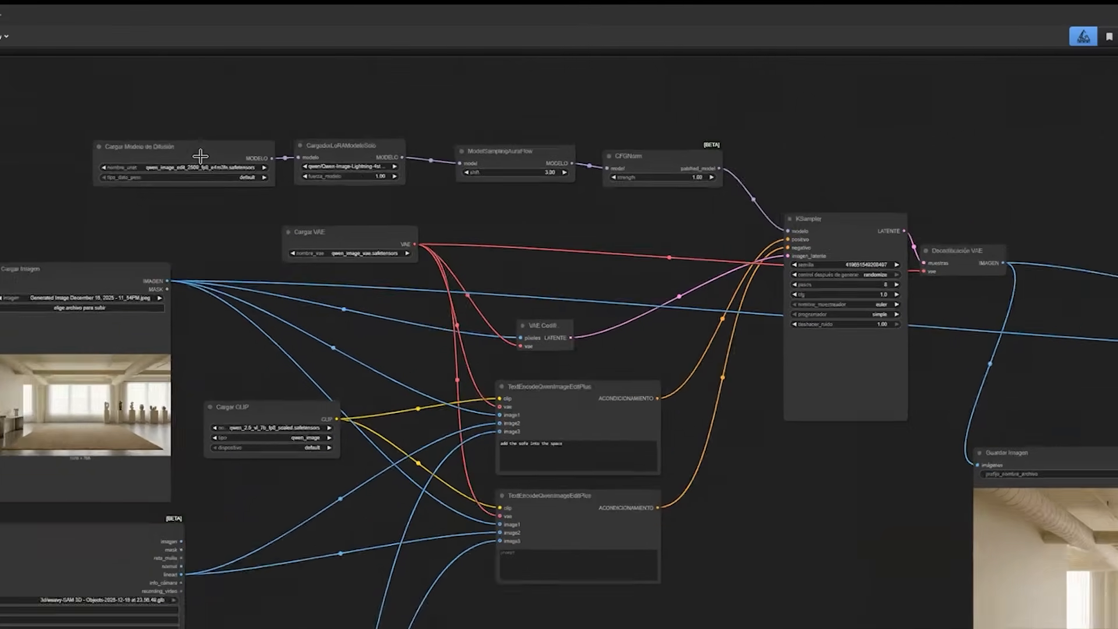
scroll(200, 155, up, 2)
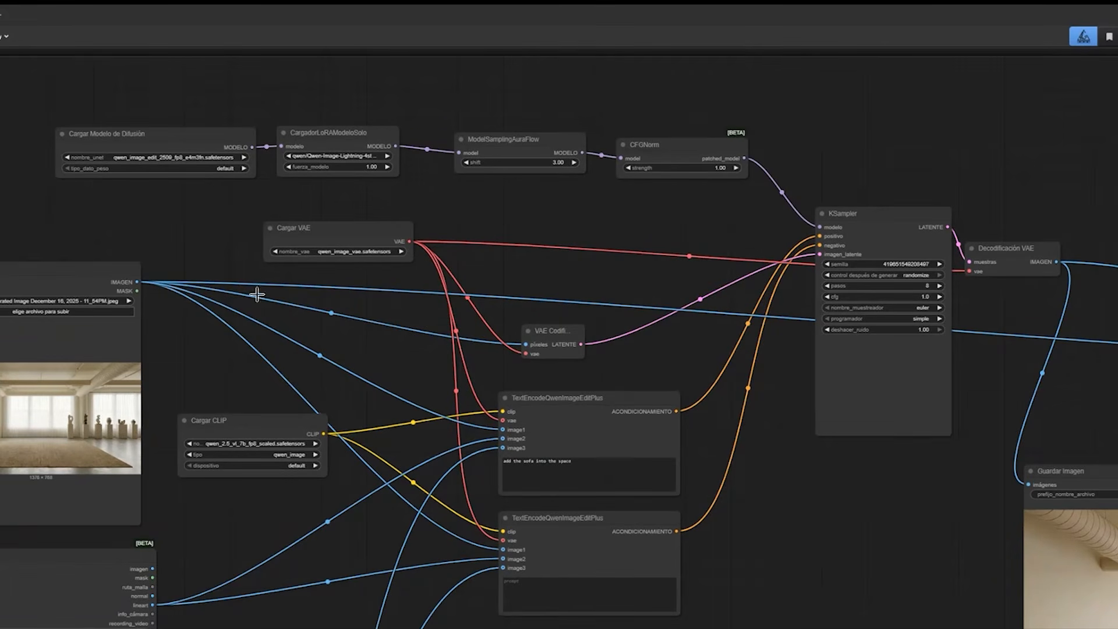
drag(293, 234, 299, 235)
drag(247, 498, 251, 498)
drag(315, 183, 272, 167)
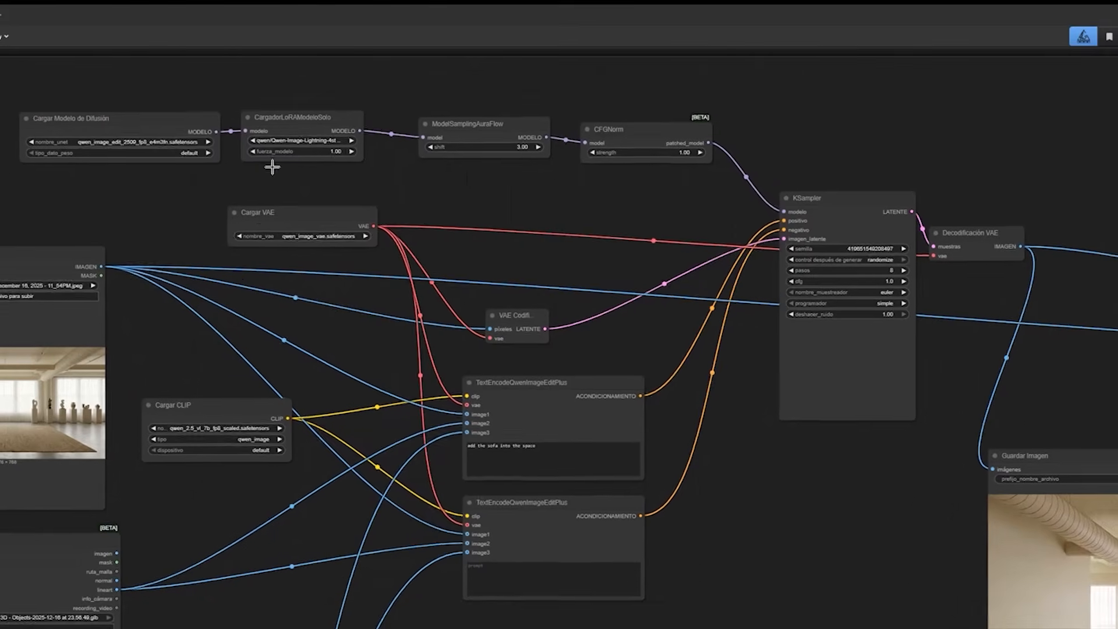
scroll(321, 564, down, 3)
Review the three image sources for the encoders: the empty room, the 3D sofa preview and the sofa reference sheet.
drag(320, 564, 438, 457)
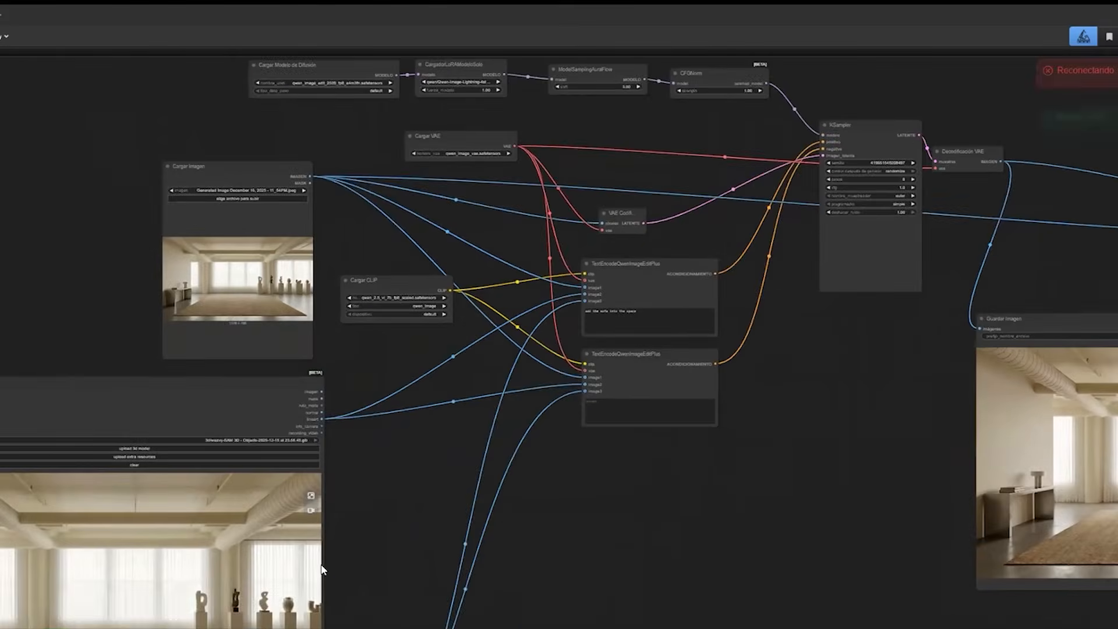
scroll(320, 564, down, 2)
scroll(321, 565, down, 3)
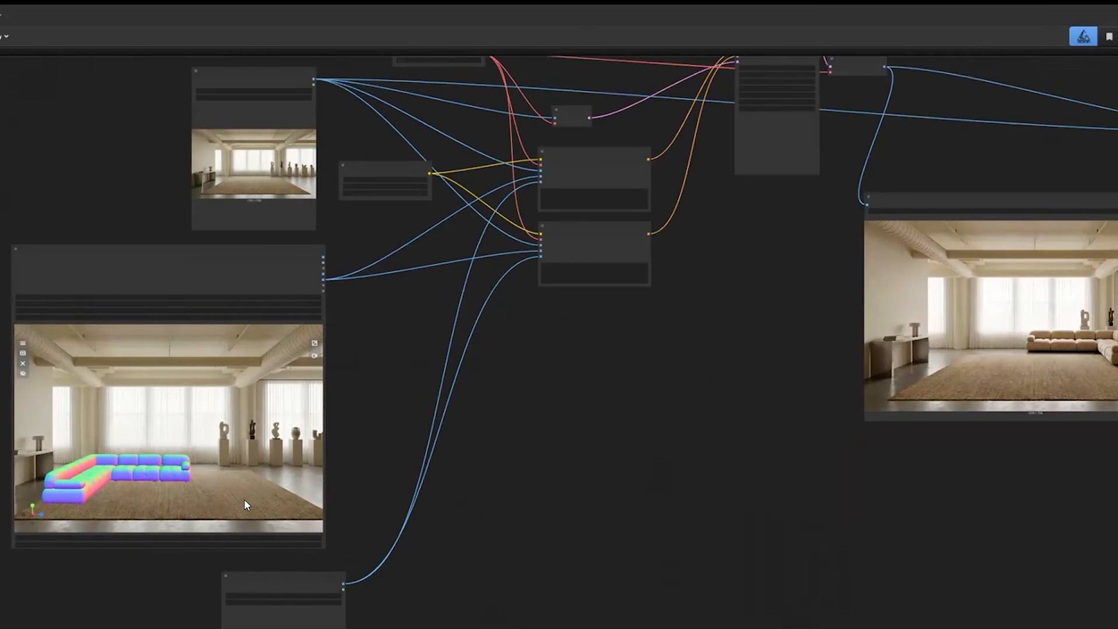
scroll(245, 505, down, 2)
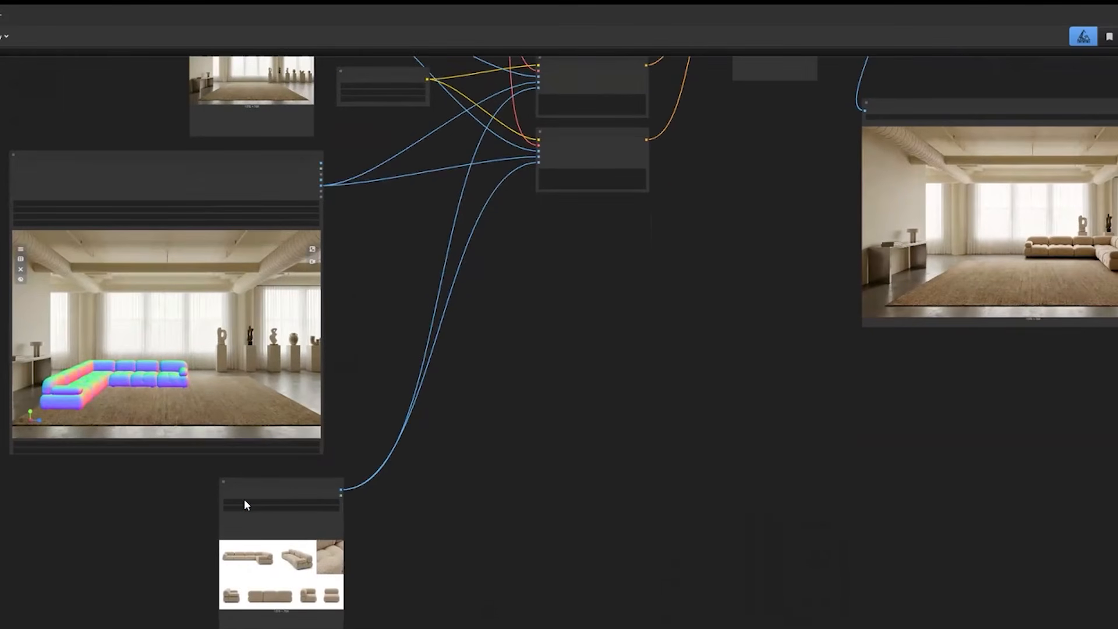
scroll(244, 504, up, 2)
scroll(245, 505, left, 1)
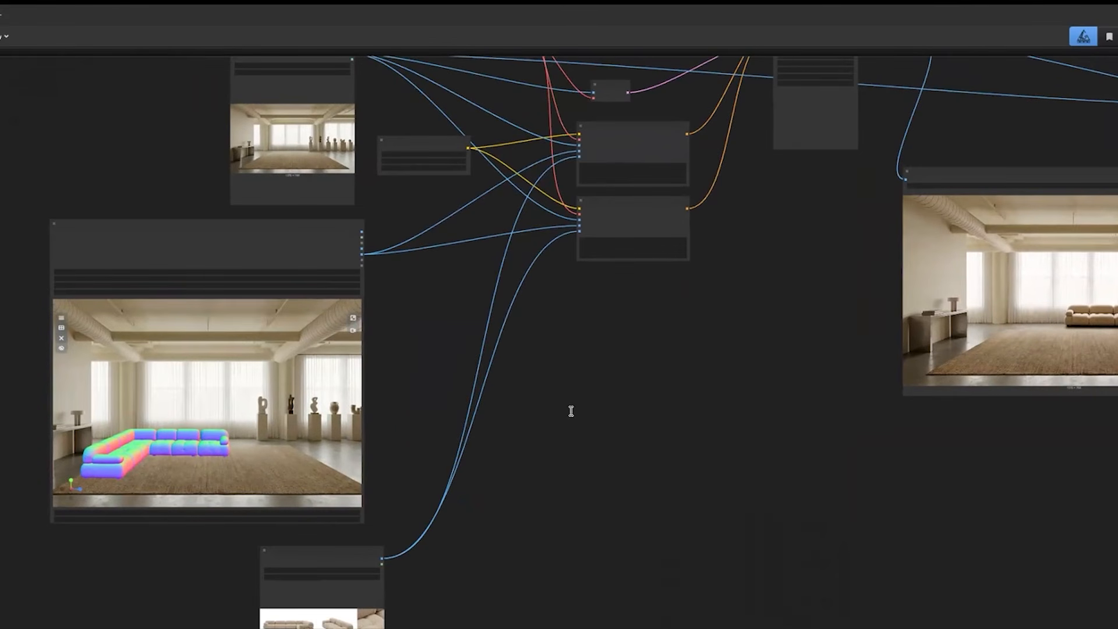
scroll(570, 411, up, 7)
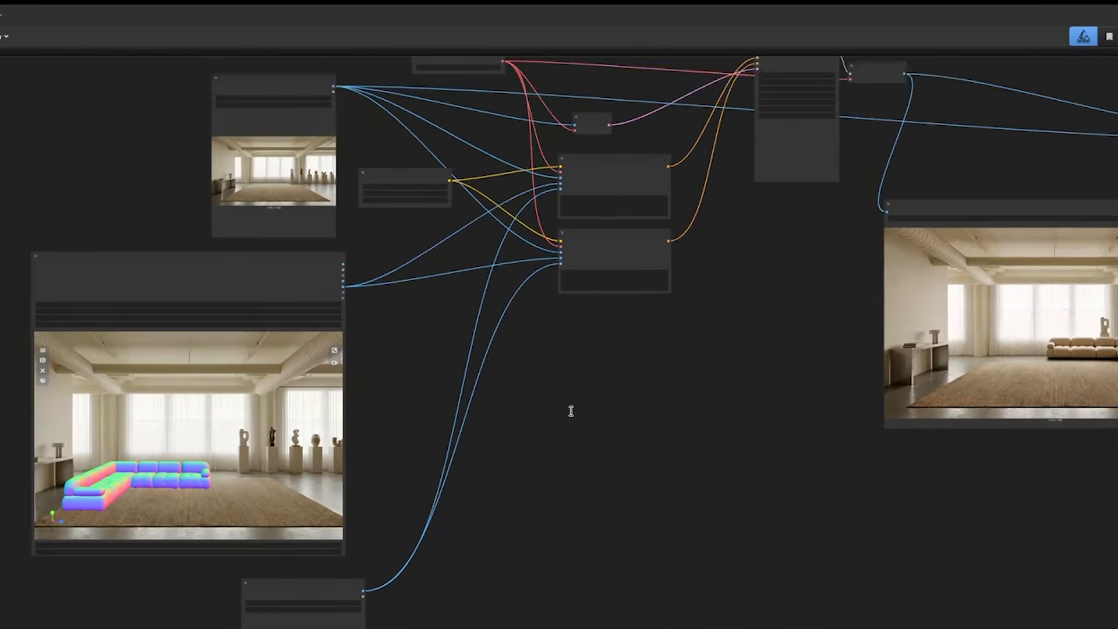
scroll(571, 412, up, 1)
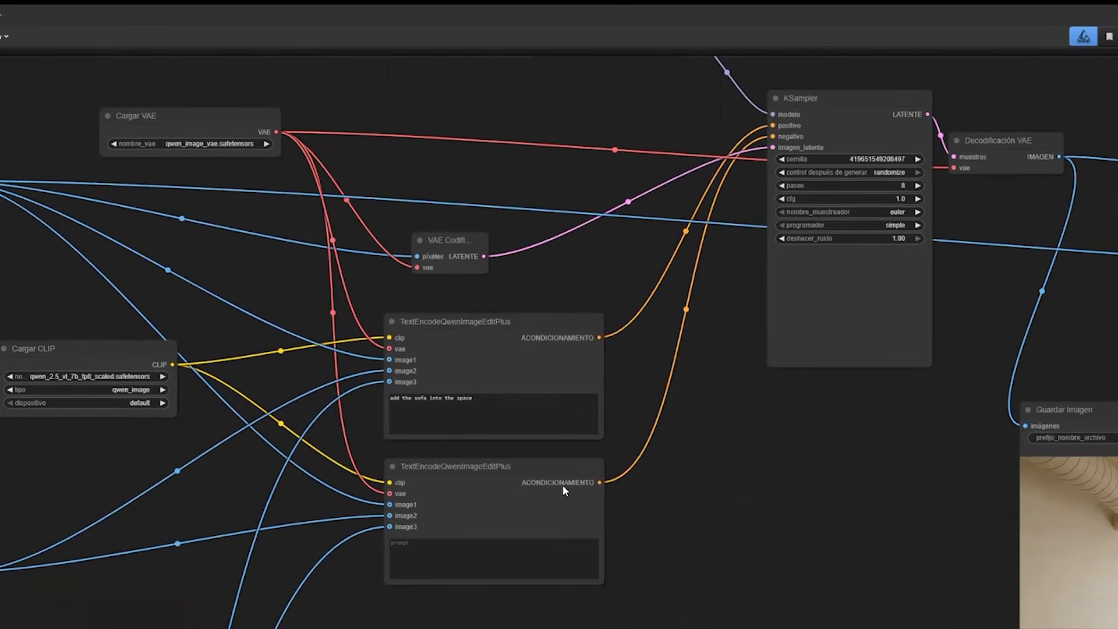
Examine the KSampler's settings and its incoming model, conditioning and latent links.
scroll(563, 486, right, 1)
scroll(563, 489, down, 2)
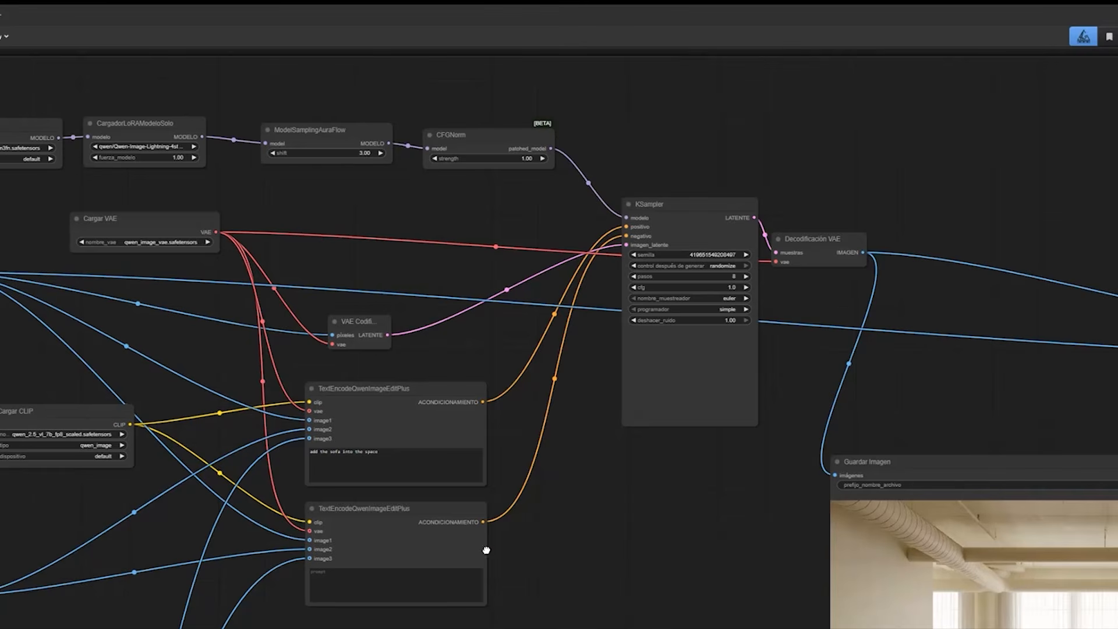
drag(437, 556, 609, 508)
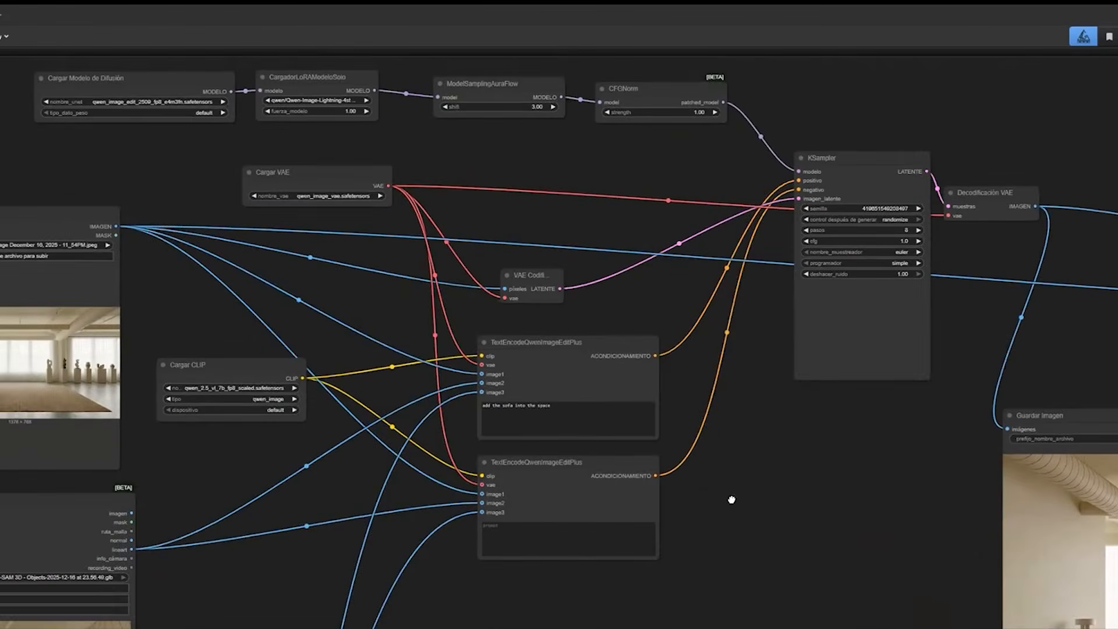
drag(731, 500, 765, 486)
drag(632, 378, 781, 535)
drag(488, 174, 429, 209)
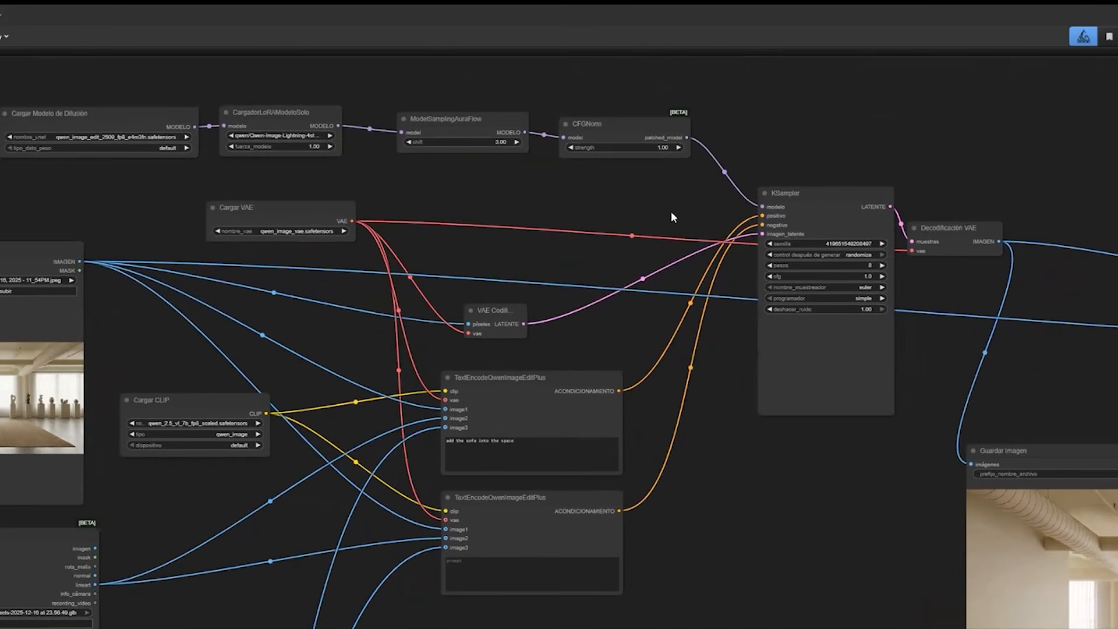
Select the diffusion model loader, LoRA loader, ModelSamplingAuraFlow and CFGNorm nodes together to highlight the model chain.
scroll(672, 211, up, 1)
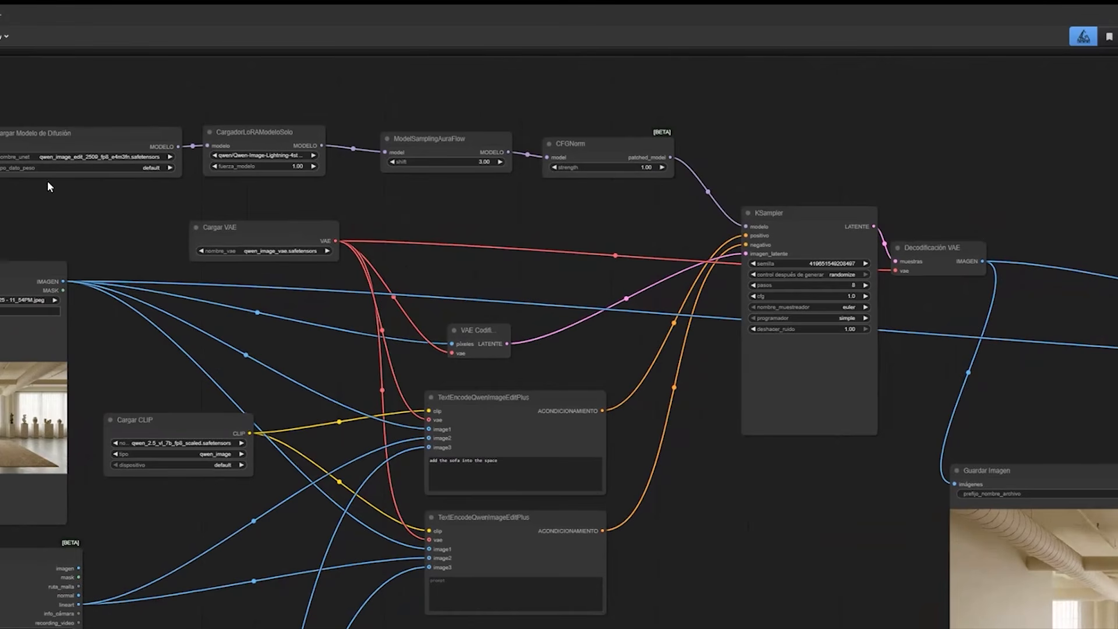
drag(48, 182, 20, 185)
drag(291, 57, 7, 79)
drag(437, 187, 809, 159)
drag(672, 114, 49, 183)
drag(545, 149, 542, 235)
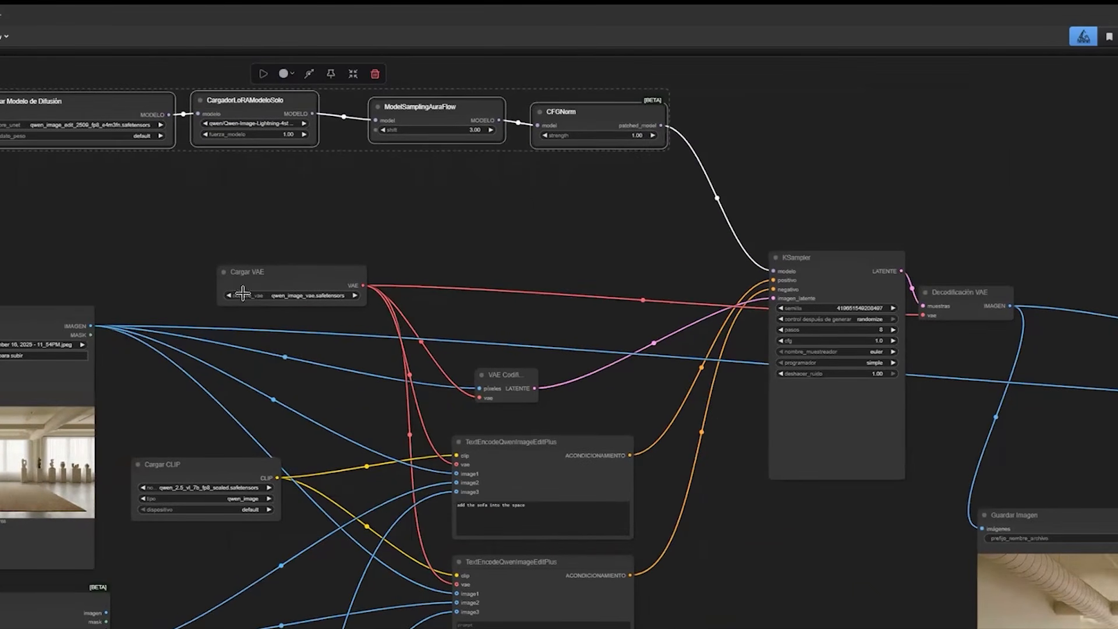
Review how the VAE loader, VAE encoder, CLIP loader and both text encoders connect to the KSampler.
drag(674, 478, 652, 454)
drag(379, 387, 423, 377)
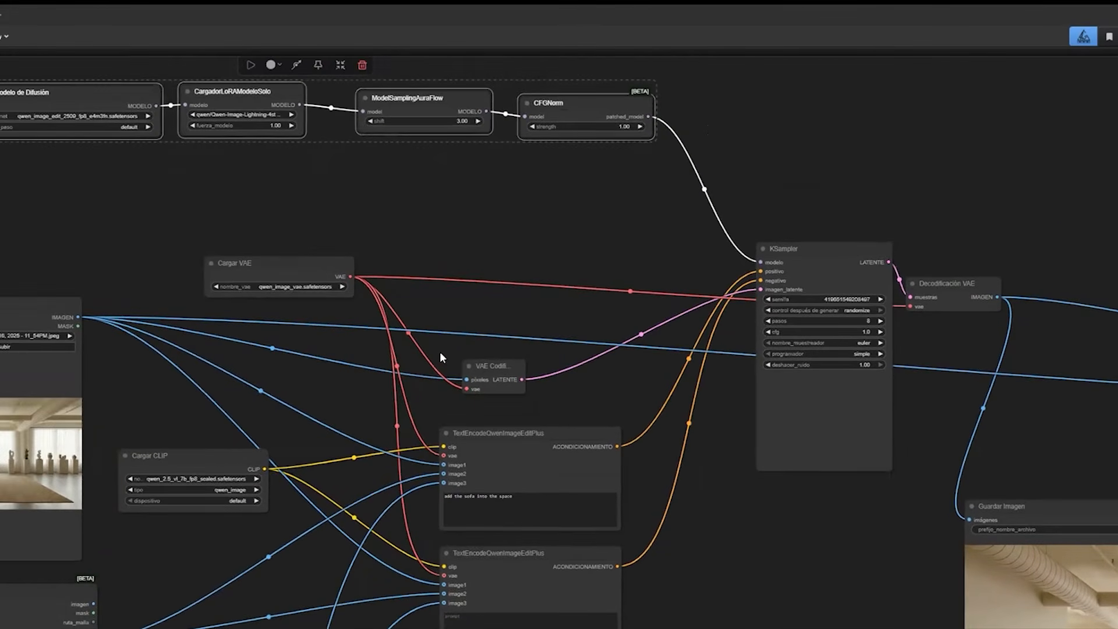
drag(580, 374, 360, 304)
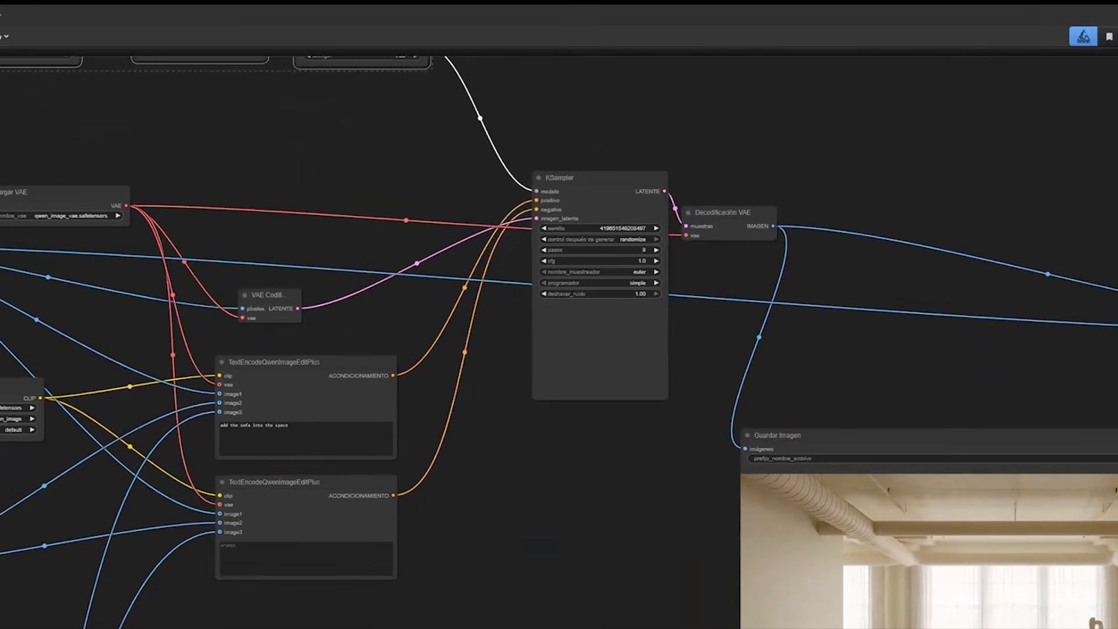
drag(567, 539, 645, 539)
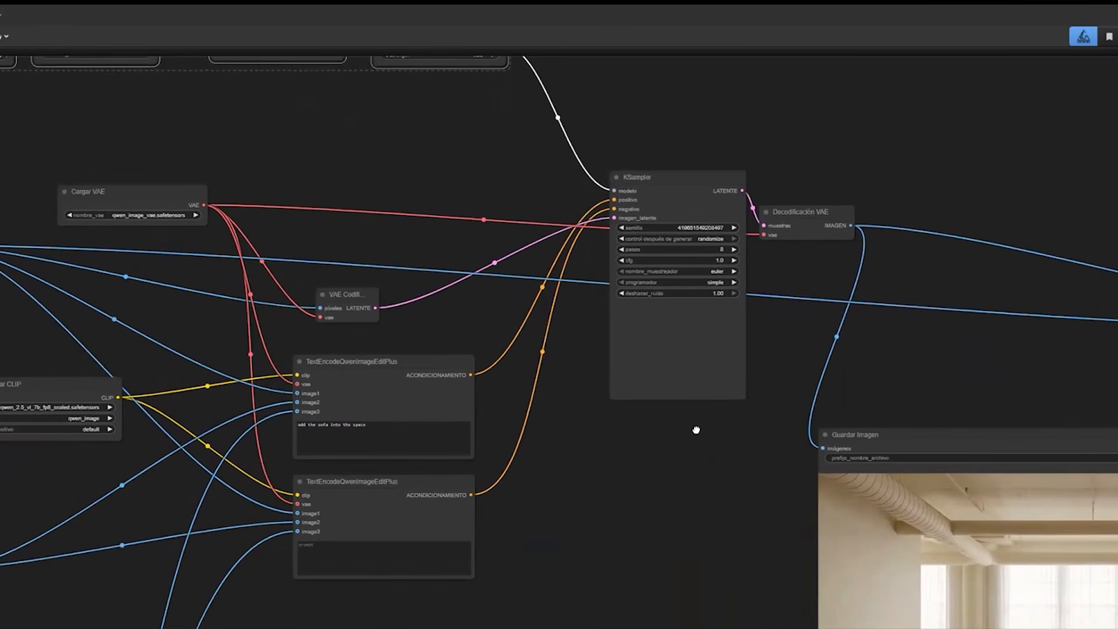
drag(654, 497, 699, 478)
drag(729, 420, 772, 401)
scroll(746, 420, up, 2)
drag(226, 172, 187, 254)
drag(213, 515, 219, 496)
scroll(379, 381, down, 4)
scroll(309, 254, up, 2)
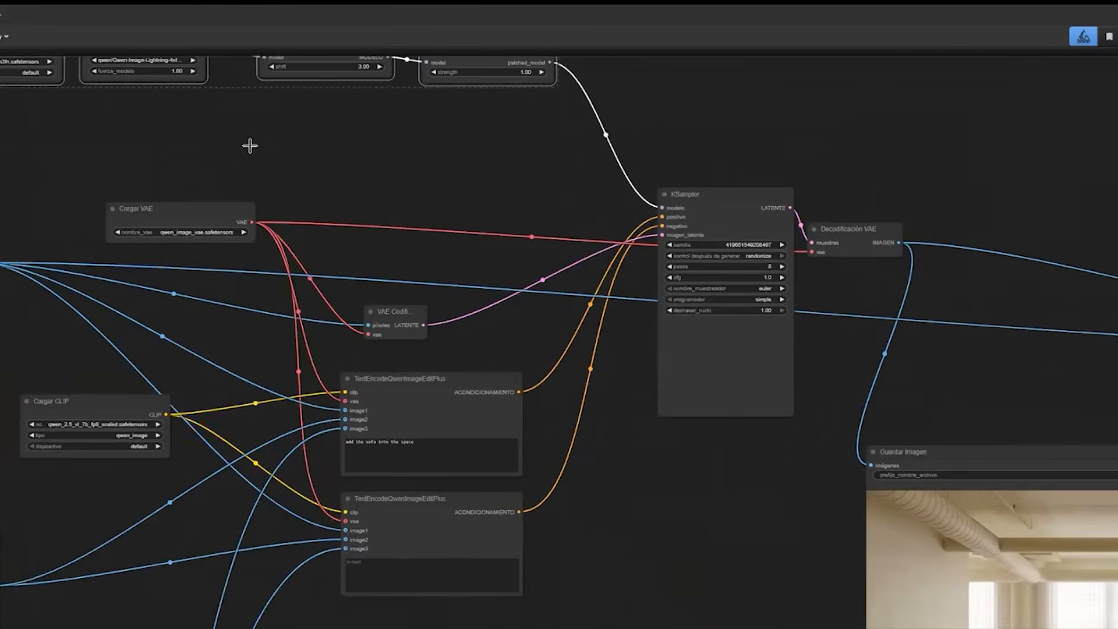
Trace the links from the empty room, 3D sofa preview and sofa reference sheet into the two text encoders.
drag(249, 145, 328, 58)
drag(443, 395, 498, 402)
scroll(497, 402, down, 3)
drag(404, 615, 474, 472)
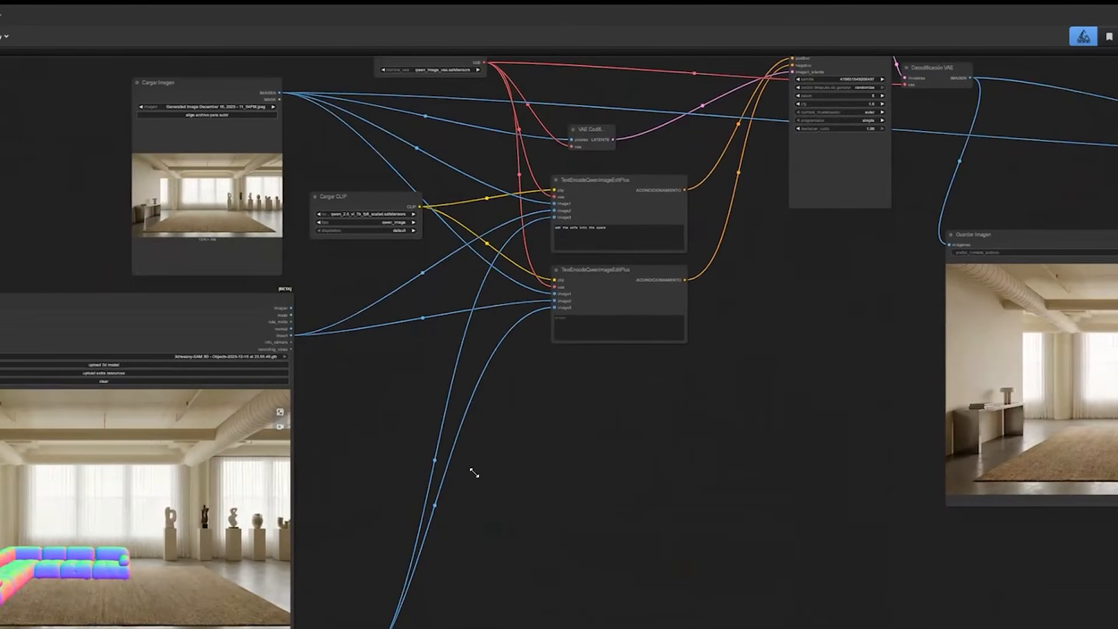
drag(185, 374, 197, 246)
scroll(336, 377, down, 2)
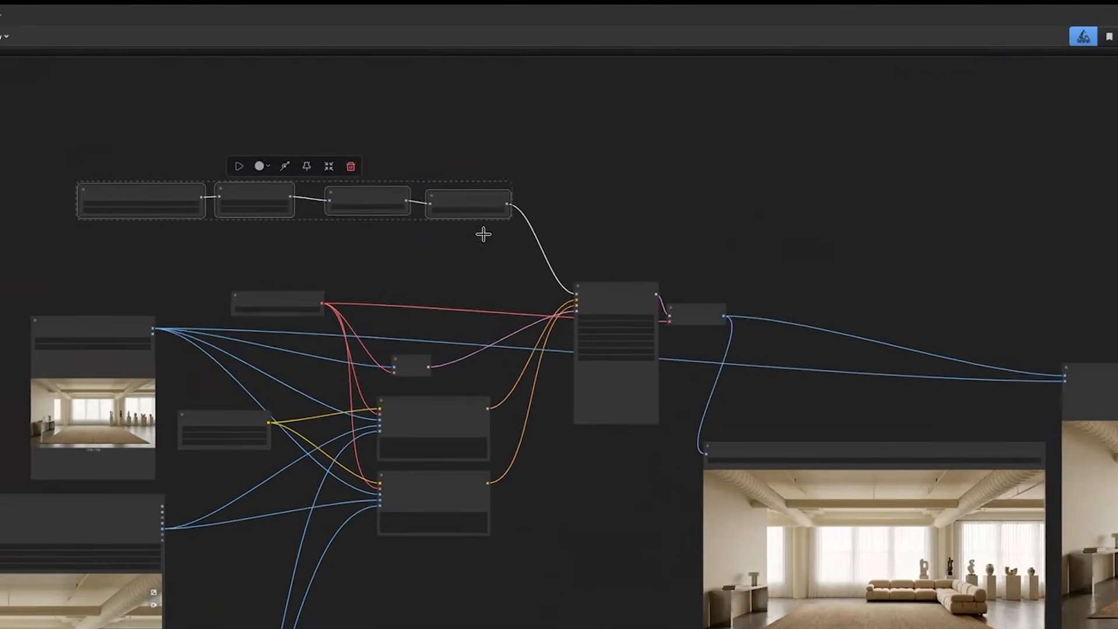
scroll(520, 185, up, 4)
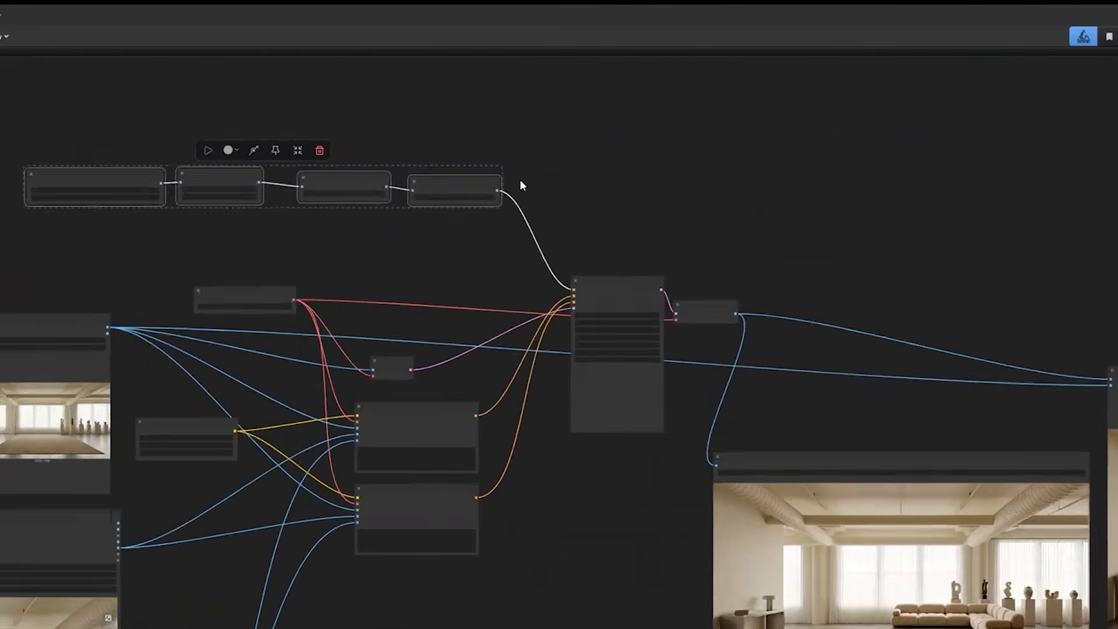
Deselect the KSampler and trace its incoming links back through the model chain, VAE encoder and text encoders.
drag(744, 112, 491, 221)
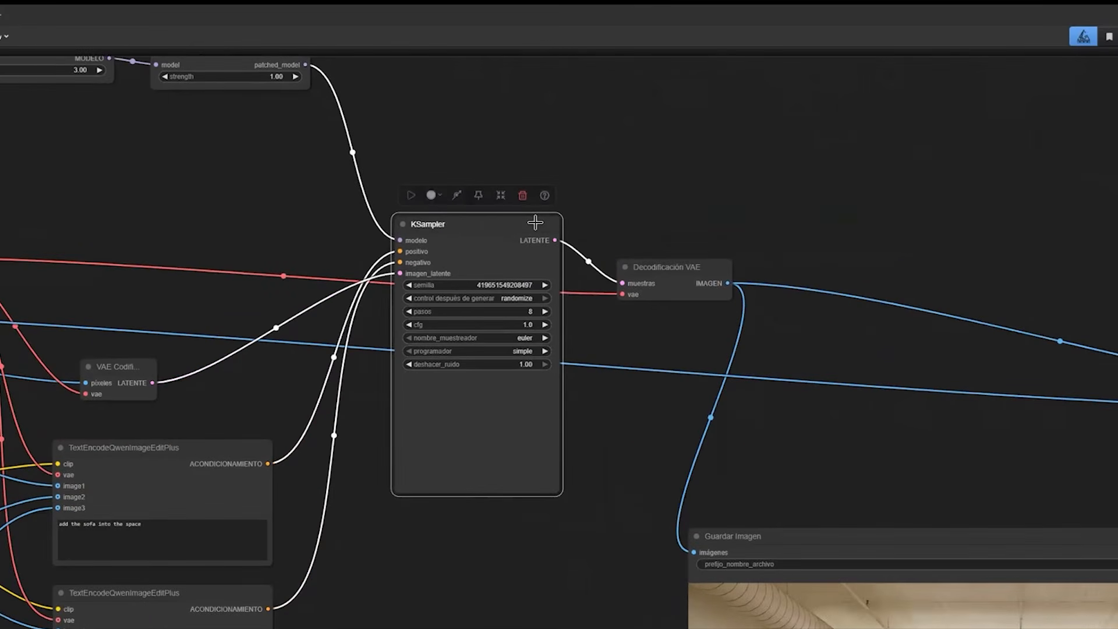
click(47, 183)
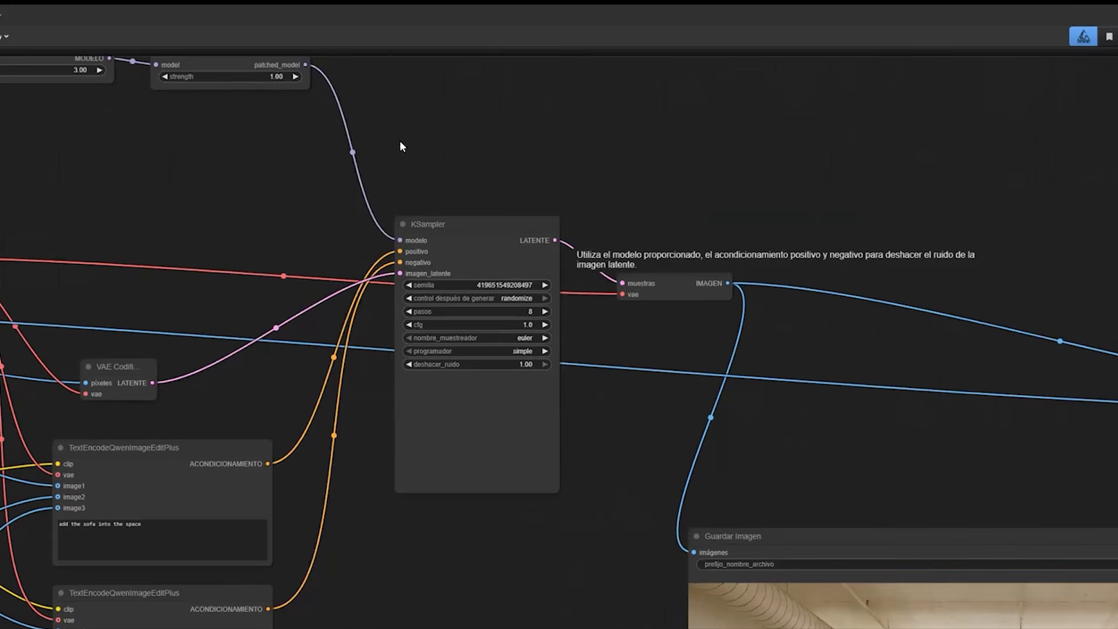
drag(202, 146, 381, 277)
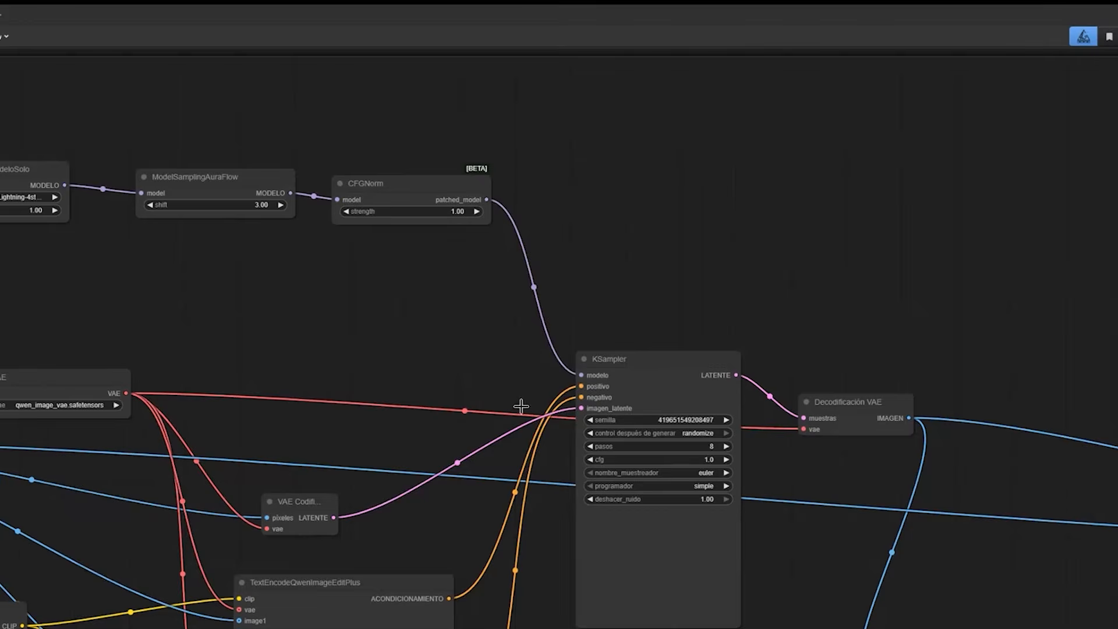
scroll(522, 408, down, 2)
drag(515, 469, 553, 479)
drag(66, 486, 209, 304)
scroll(210, 305, down, 1)
drag(220, 483, 223, 474)
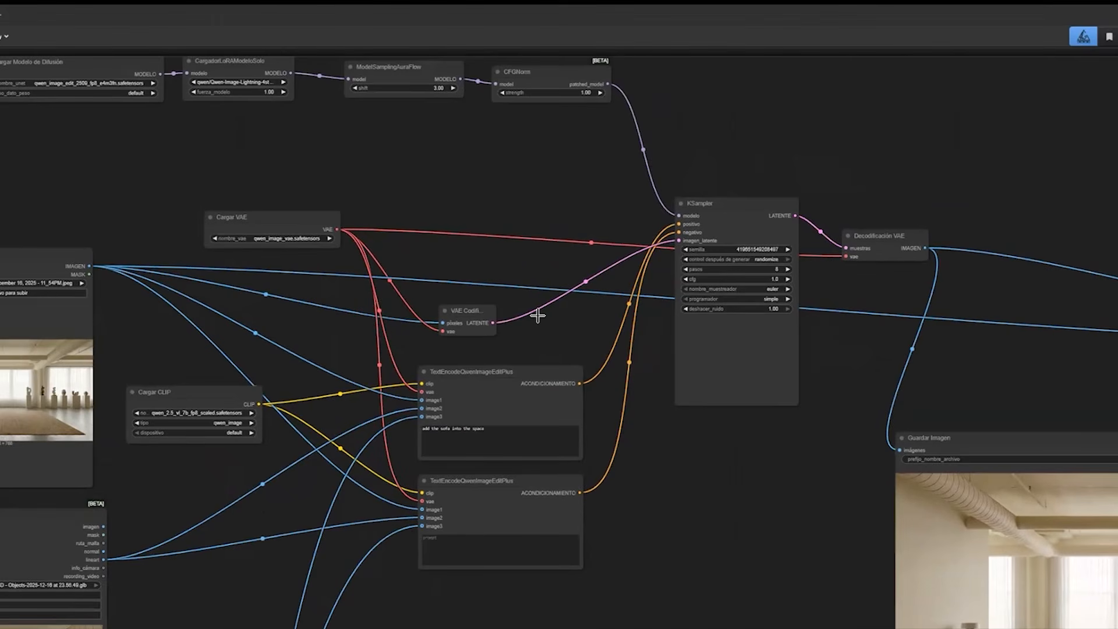
Examine the KSampler's steps setting and follow its output through VAE decoding to the save and comparison nodes.
scroll(537, 315, right, 3)
scroll(538, 315, up, 1)
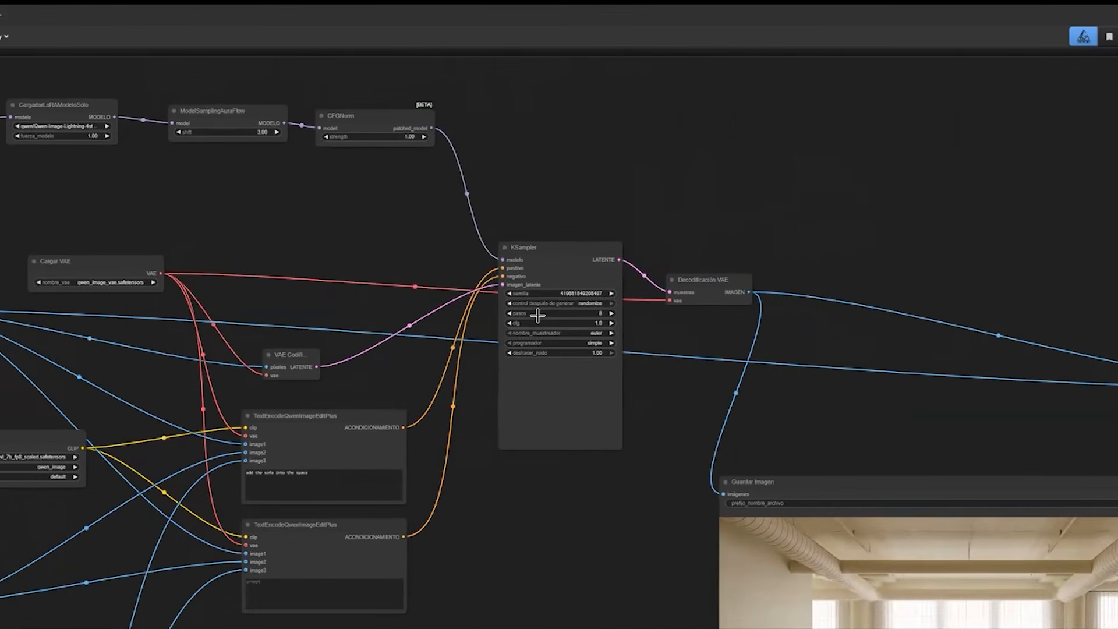
mouse_move(538, 316)
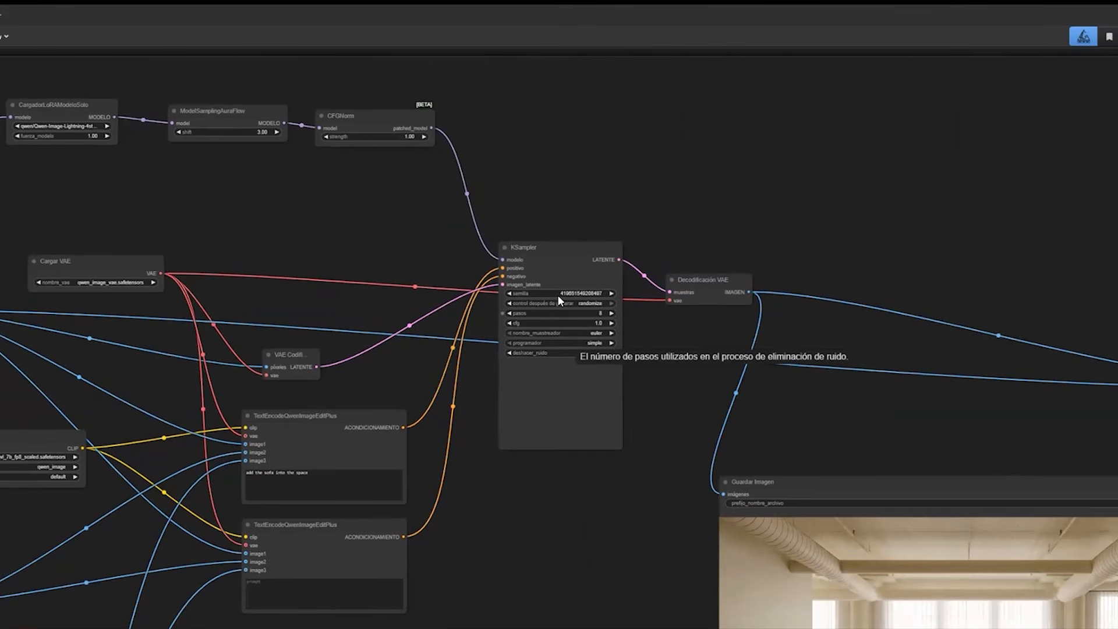
scroll(557, 297, right, 3)
scroll(557, 297, down, 1)
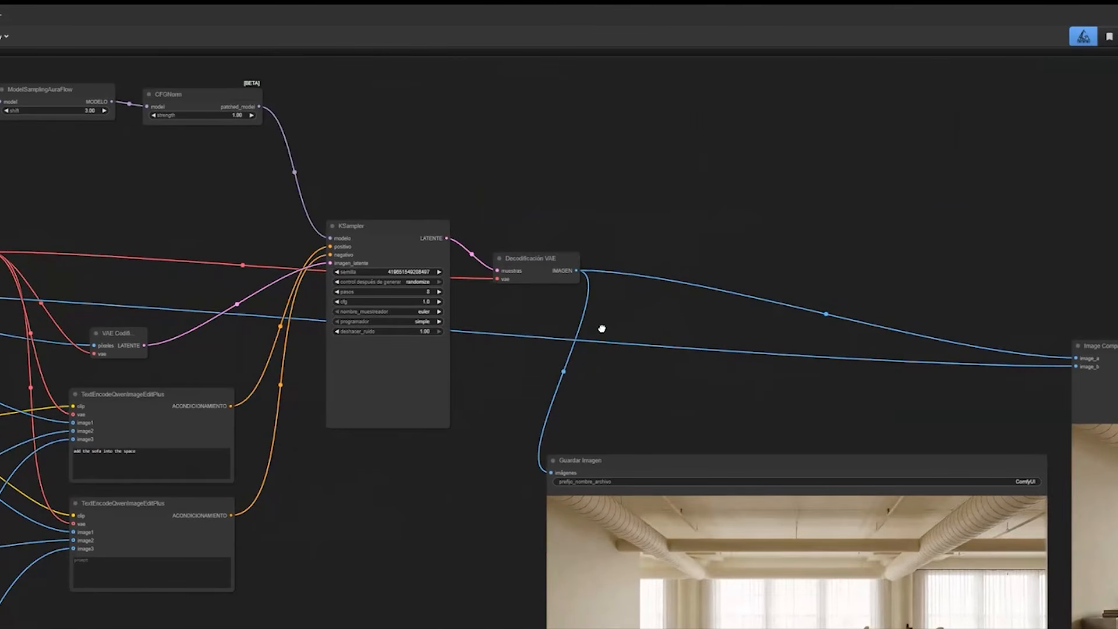
scroll(601, 329, right, 2)
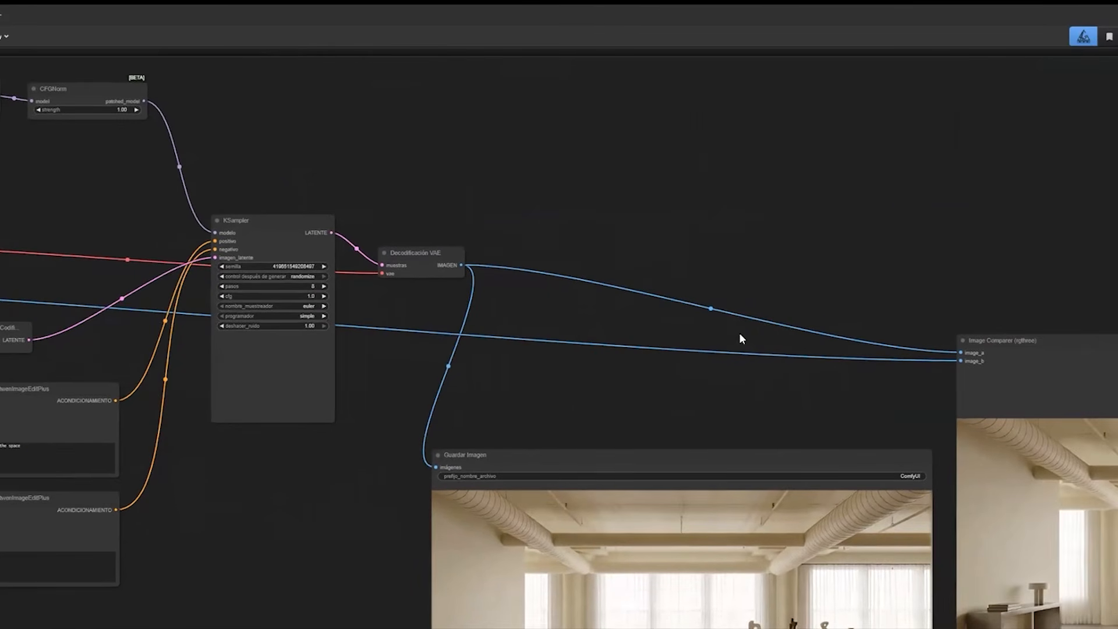
scroll(761, 387, down, 2)
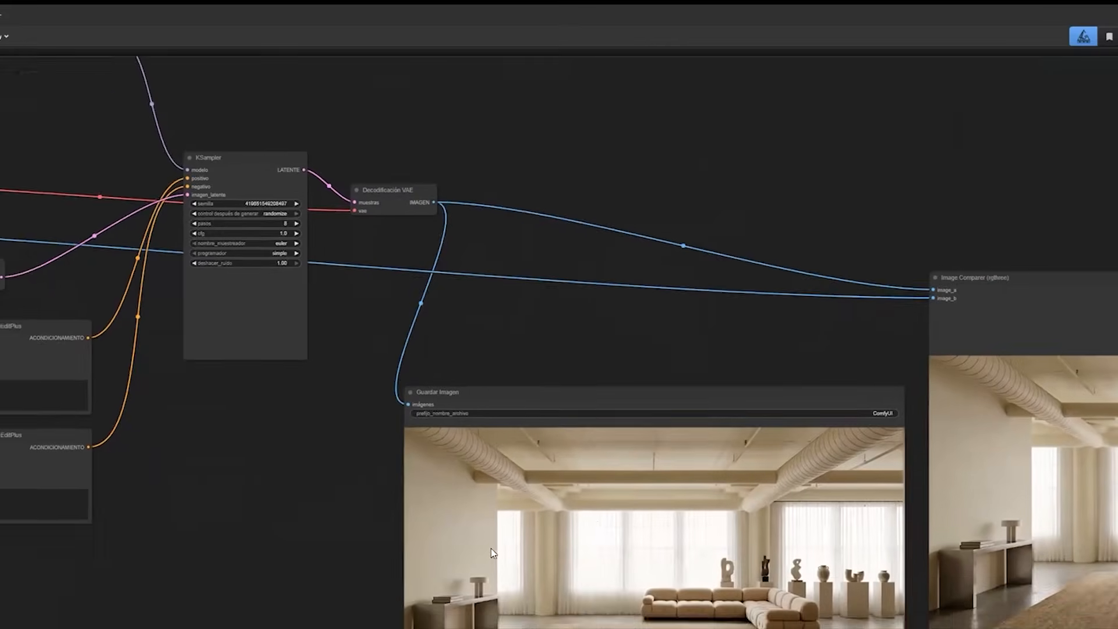
scroll(601, 426, left, 3)
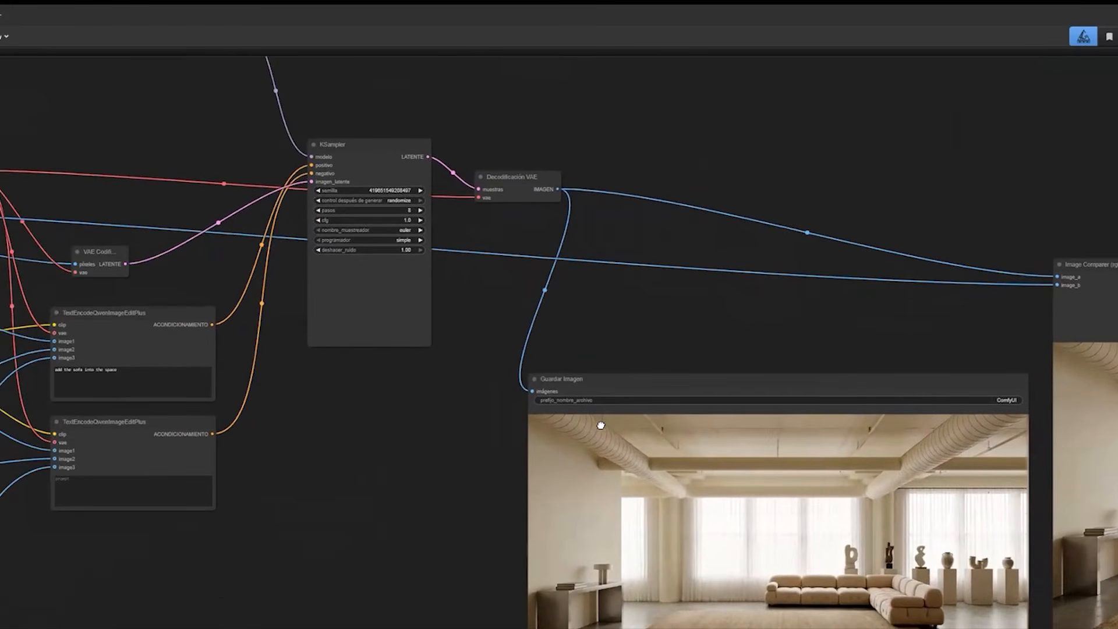
Review the whole workflow, from the input images and 3D sofa preview to the saved output image.
scroll(764, 337, down, 4)
drag(760, 465, 1117, 360)
drag(869, 427, 648, 422)
drag(922, 366, 606, 467)
scroll(574, 592, up, 10)
drag(807, 457, 1047, 511)
scroll(697, 536, down, 8)
scroll(873, 393, down, 2)
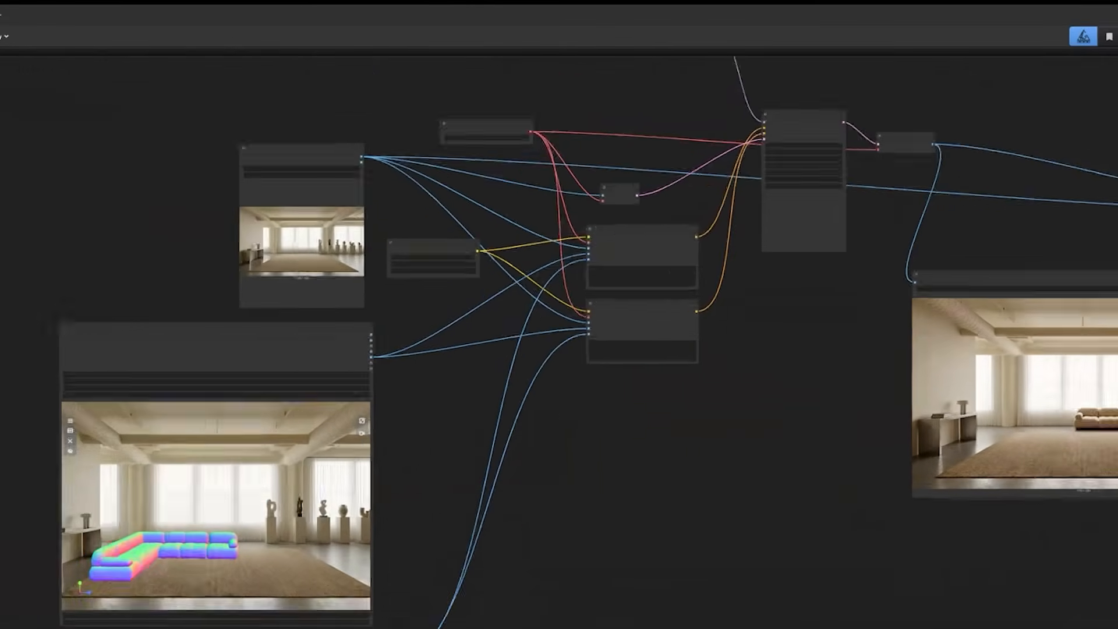
scroll(706, 258, down, 2)
drag(706, 258, 678, 266)
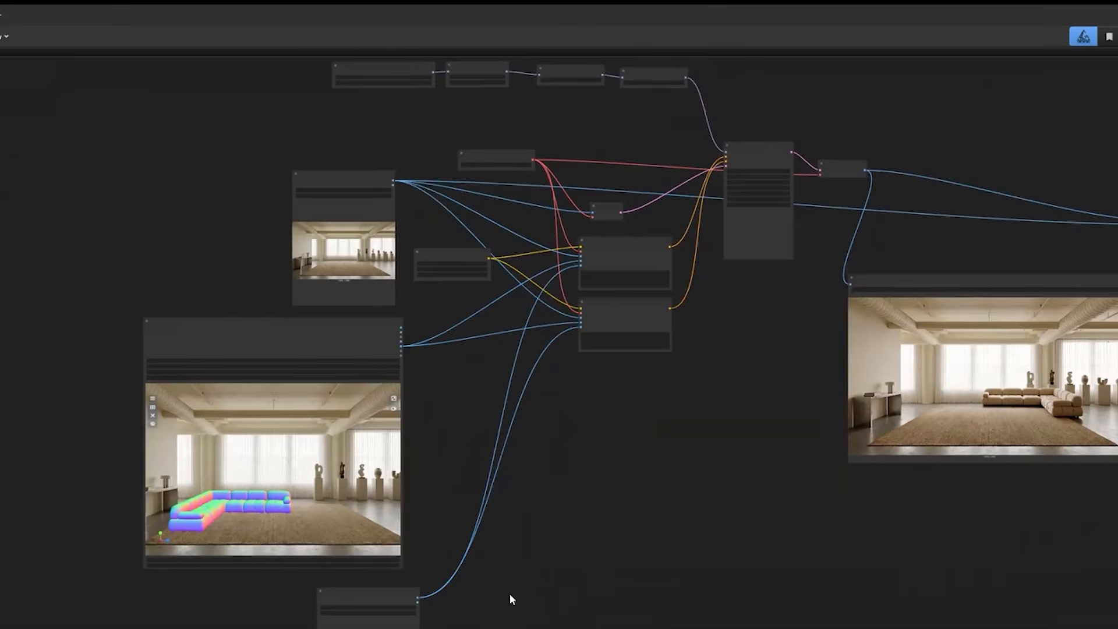
Run the workflow with the repositioned 3D sofa and follow its execution through the text encoders to the KSampler.
drag(522, 575, 511, 588)
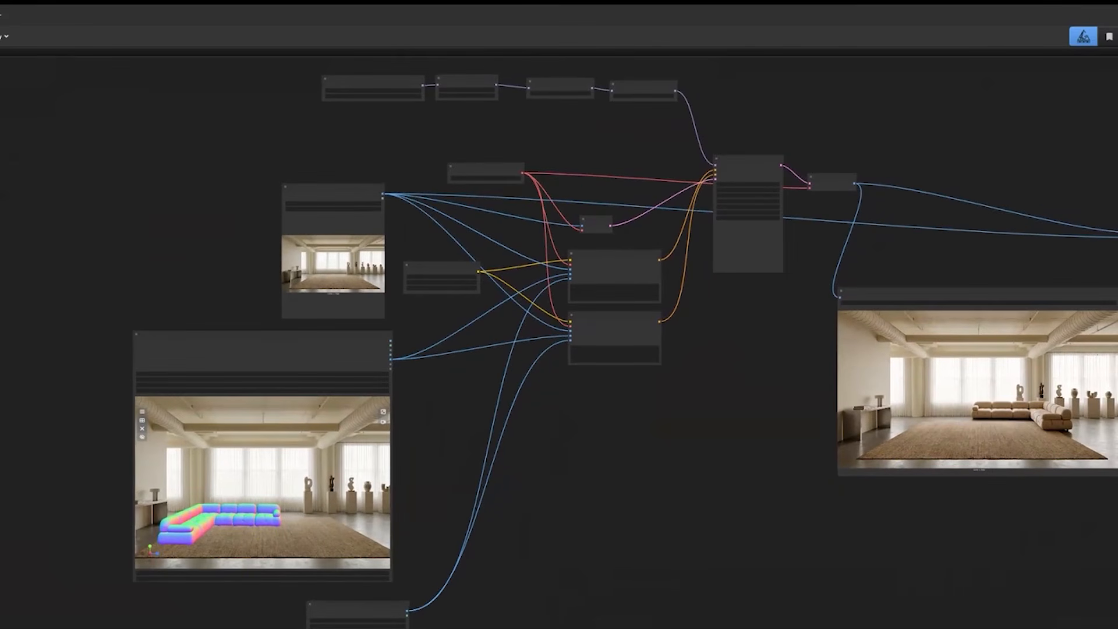
drag(511, 588, 513, 585)
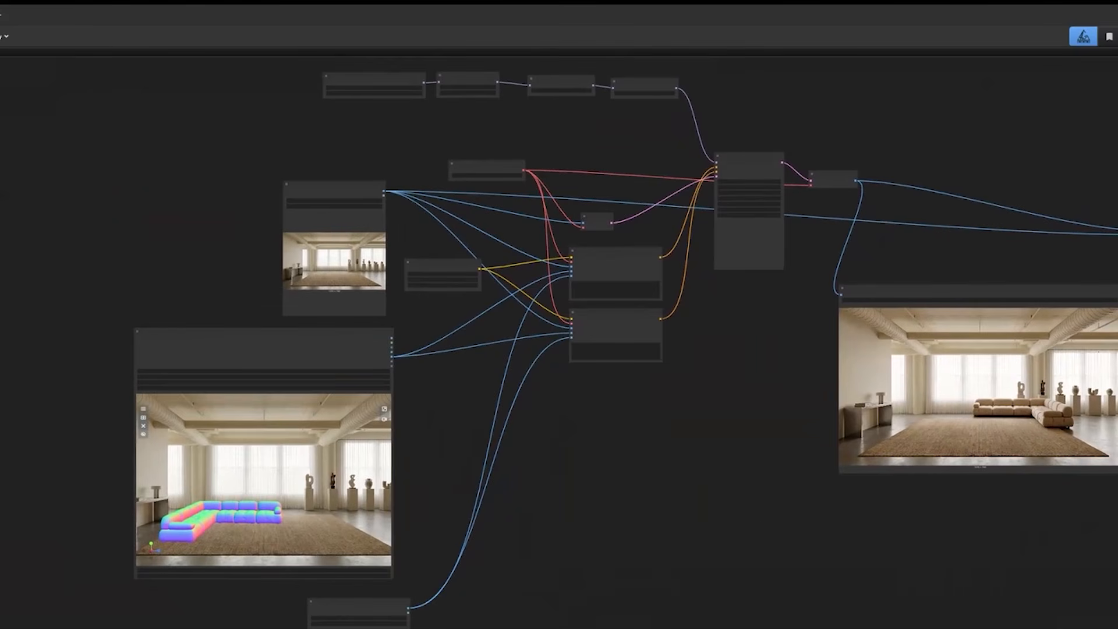
key(ctrl+Return)
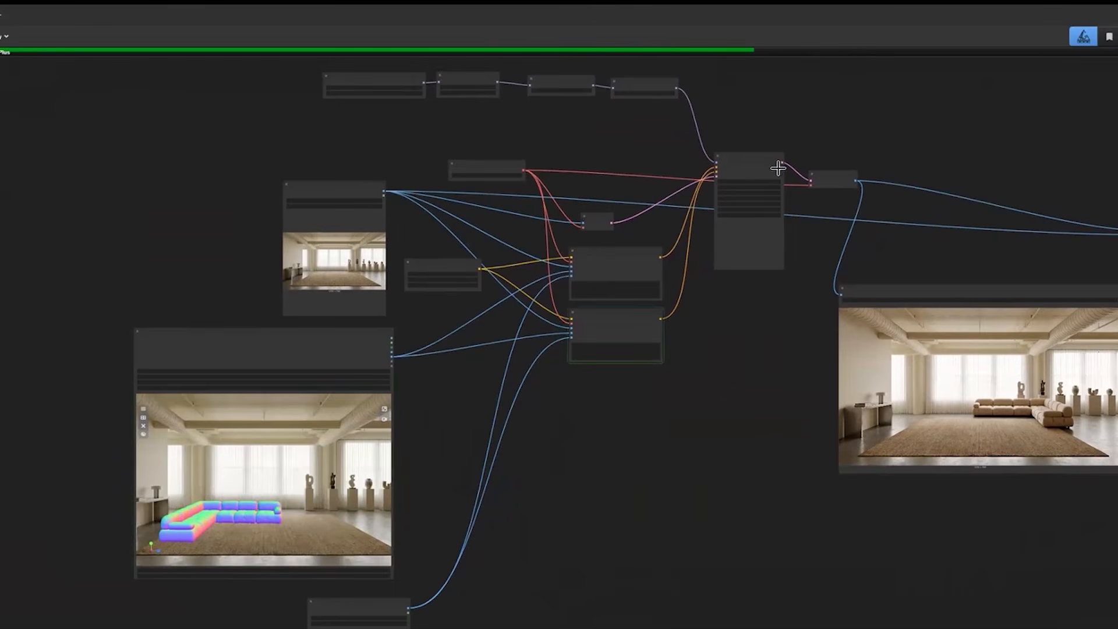
drag(778, 168, 776, 172)
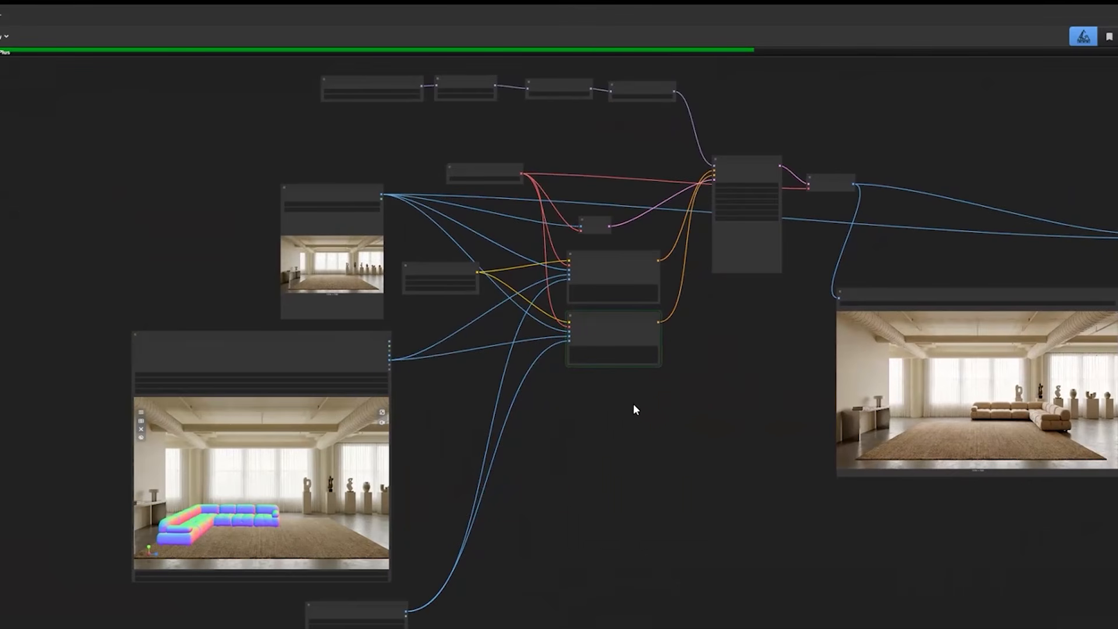
drag(829, 267, 816, 312)
scroll(816, 297, up, 1)
scroll(769, 280, up, 1)
scroll(612, 400, up, 2)
drag(97, 402, 95, 456)
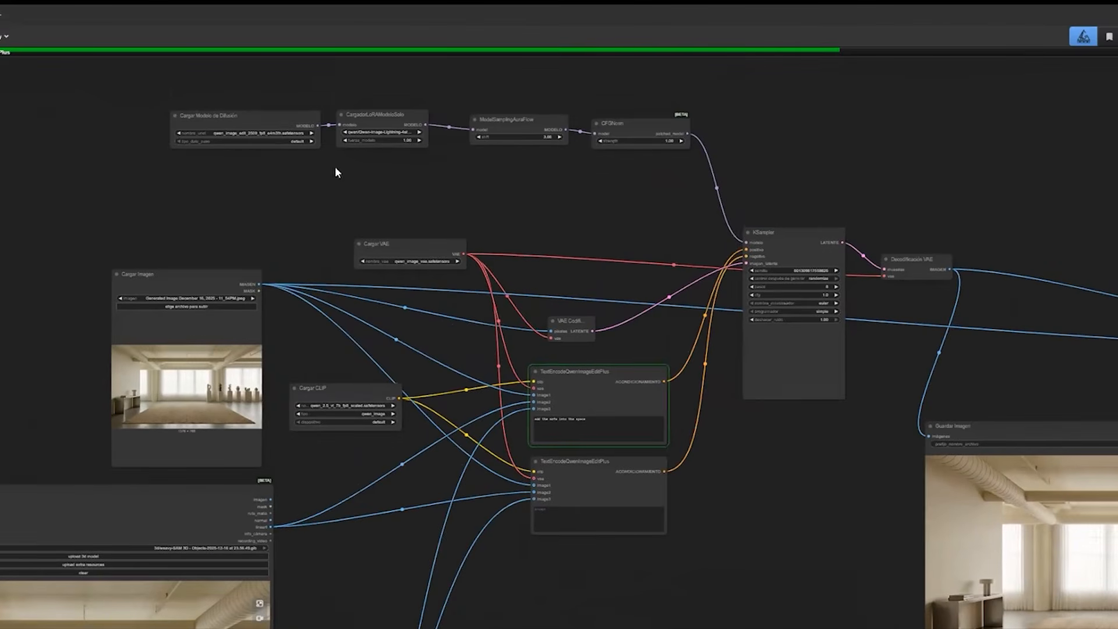
drag(518, 410, 490, 437)
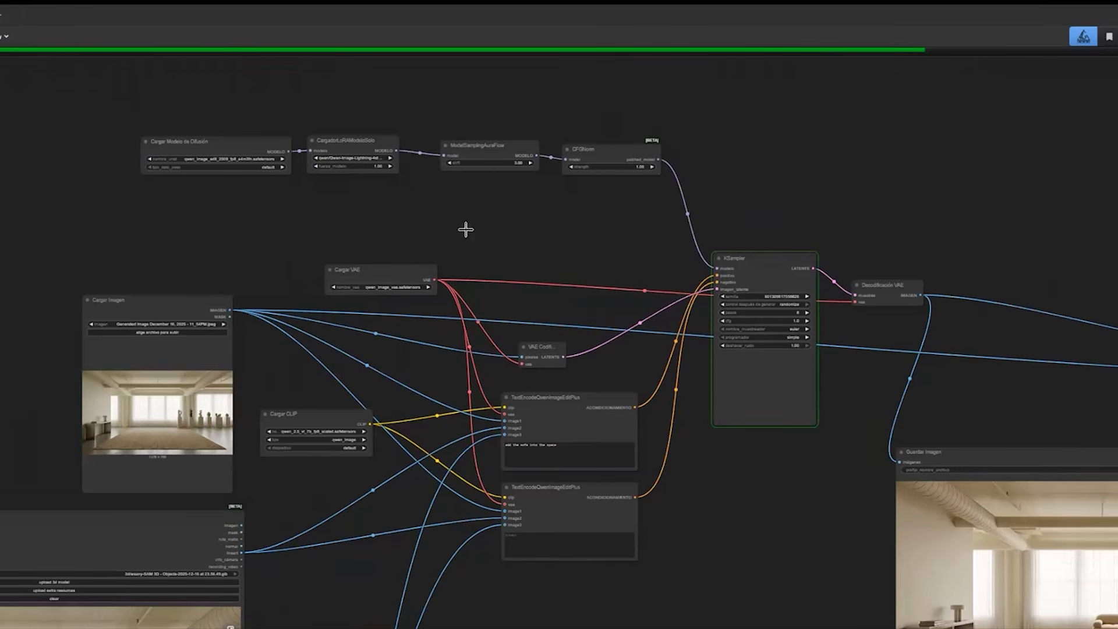
Check the running KSampler's progress and settings together with the nodes feeding it.
scroll(551, 324, right, 10)
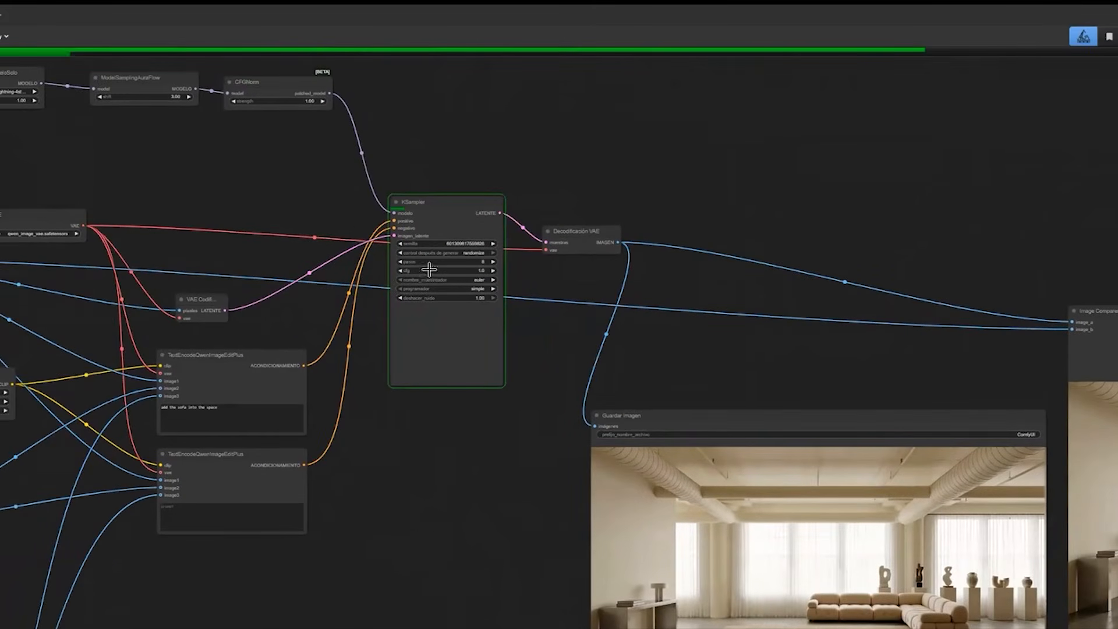
scroll(412, 330, right, 3)
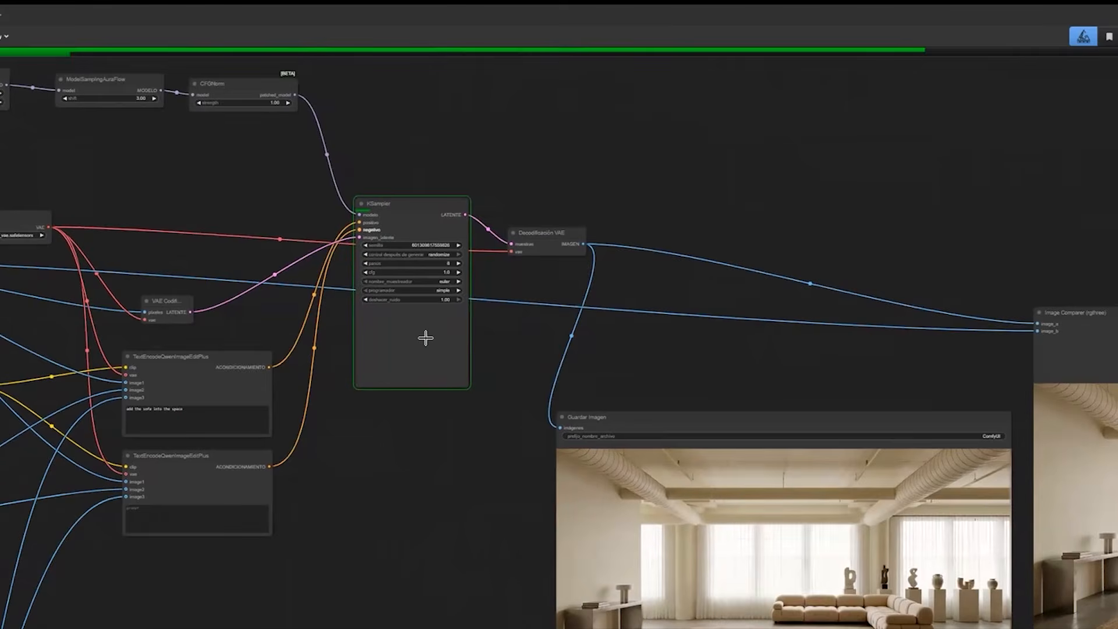
scroll(412, 330, up, 3)
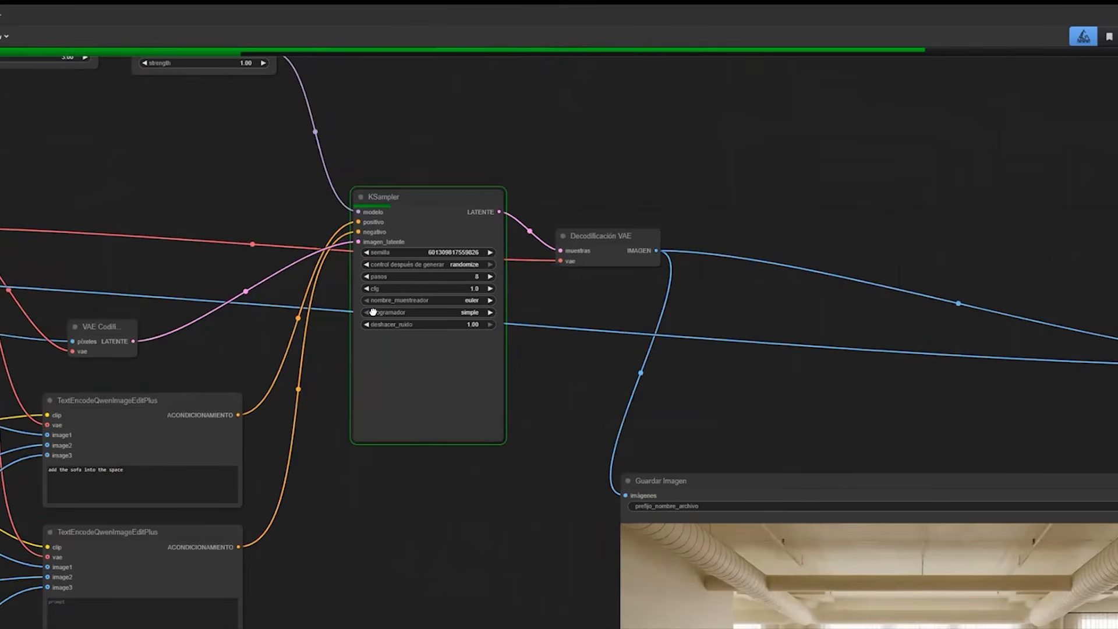
scroll(562, 419, down, 5)
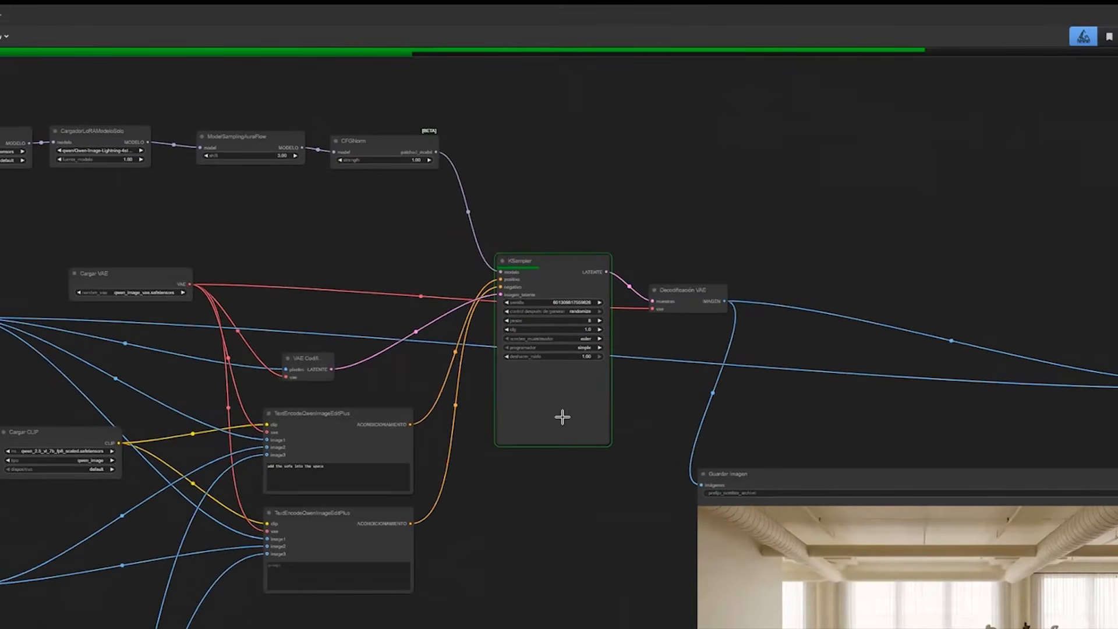
scroll(563, 417, down, 4)
scroll(416, 199, up, 4)
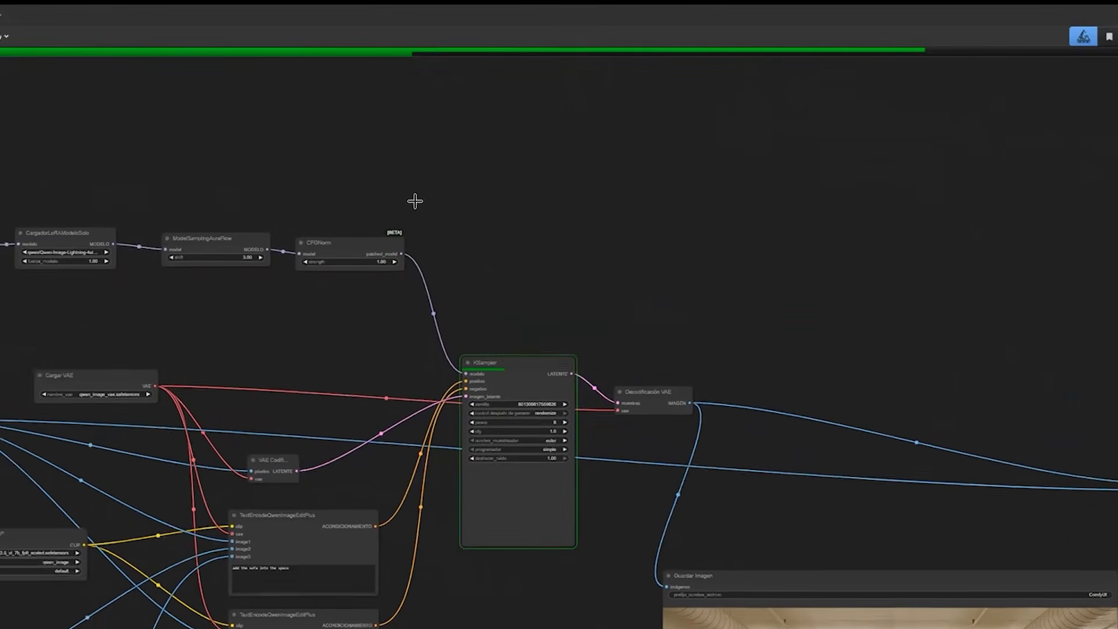
scroll(602, 257, up, 4)
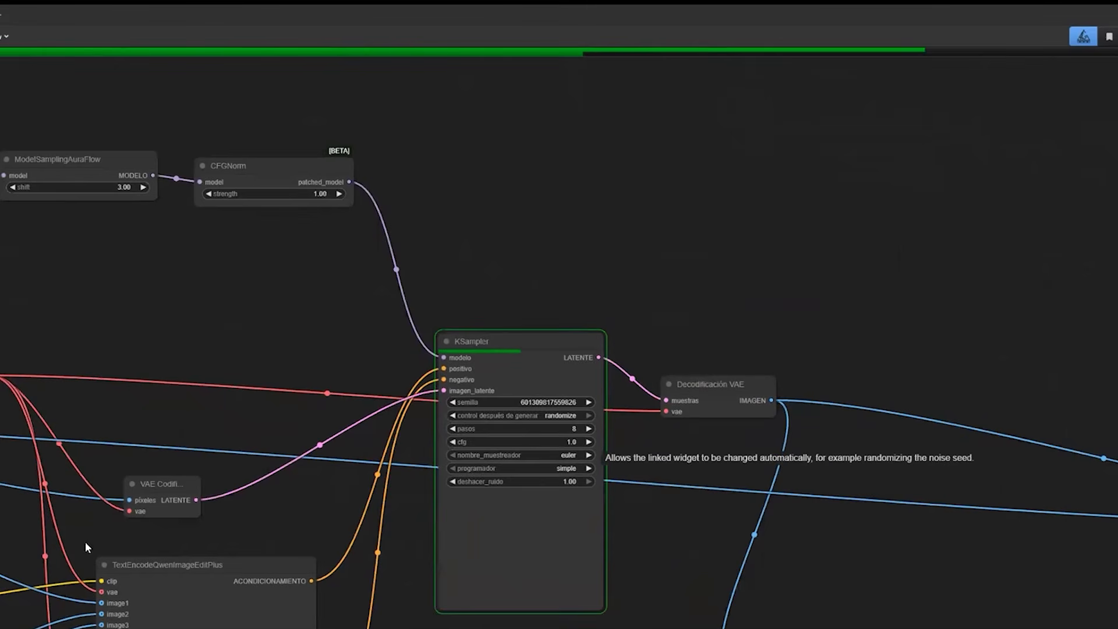
Examine the positioned 3D sofa preview and the sofa reference sheet while the generation runs.
drag(215, 627, 98, 550)
scroll(97, 550, down, 4)
drag(3, 623, 266, 495)
scroll(253, 541, down, 3)
drag(253, 542, 389, 483)
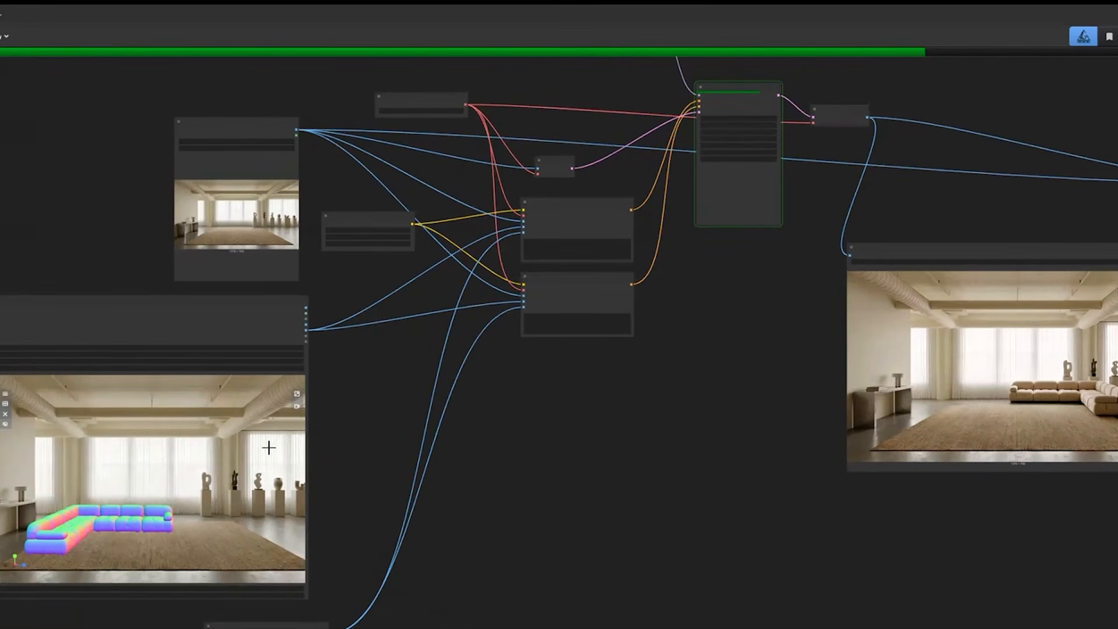
drag(272, 452, 335, 239)
scroll(384, 468, up, 8)
scroll(414, 474, down, 8)
scroll(309, 445, up, 8)
mouse_move(322, 437)
mouse_down()
mouse_move(286, 364)
mouse_move(337, 442)
mouse_up()
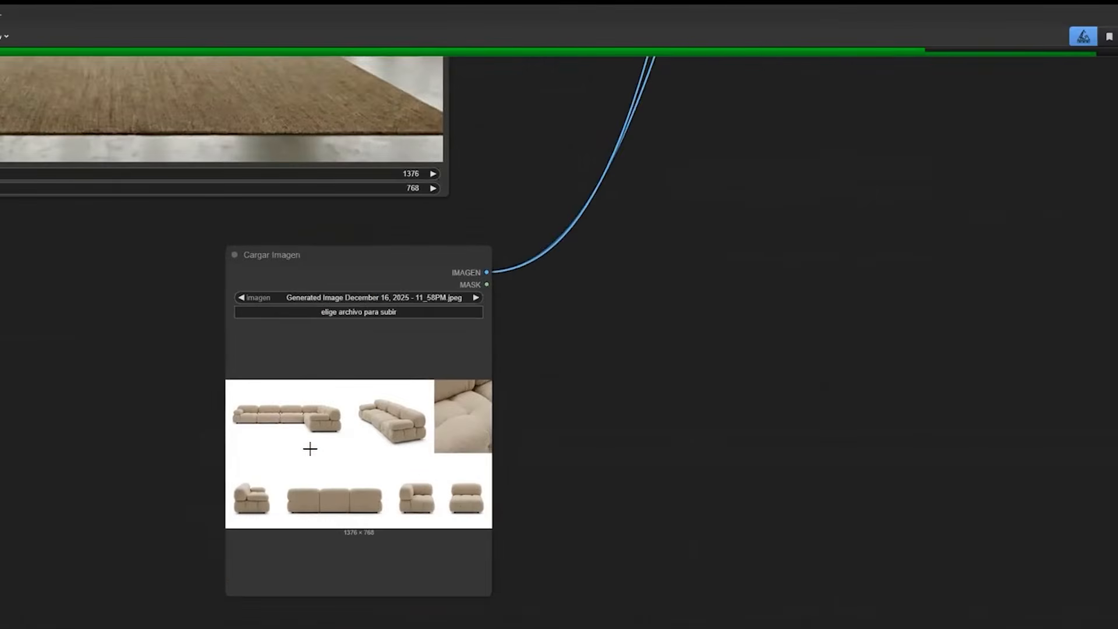
Inspect the sofa views and fabric close-up on the reference sheet in the Cargar Imagen node.
scroll(309, 449, up, 4)
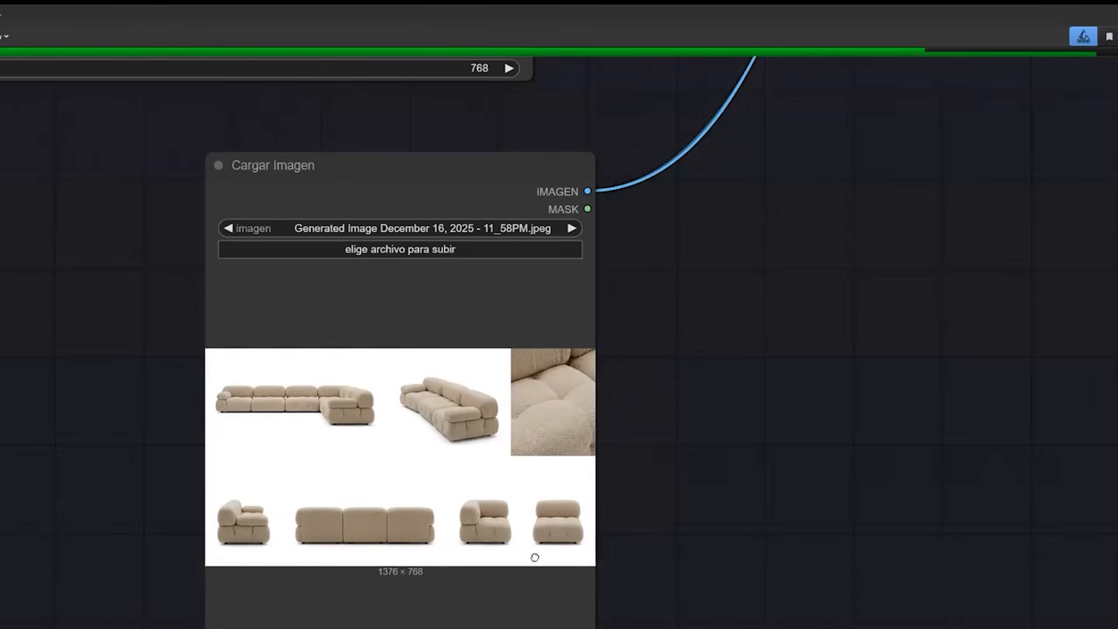
scroll(357, 429, down, 1)
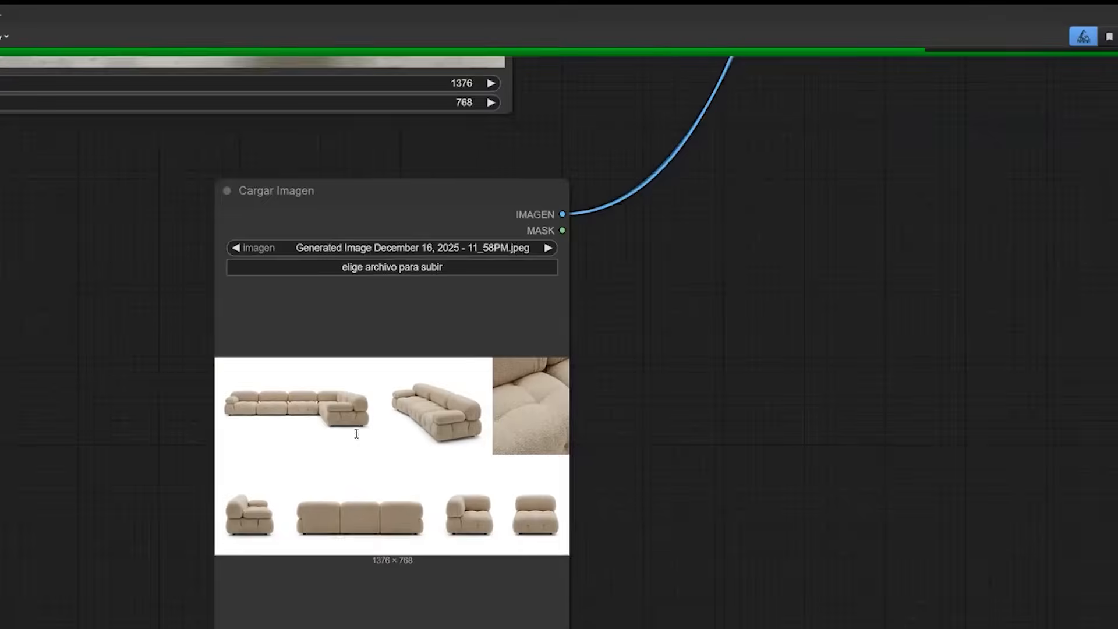
scroll(357, 330, up, 2)
scroll(361, 412, down, 6)
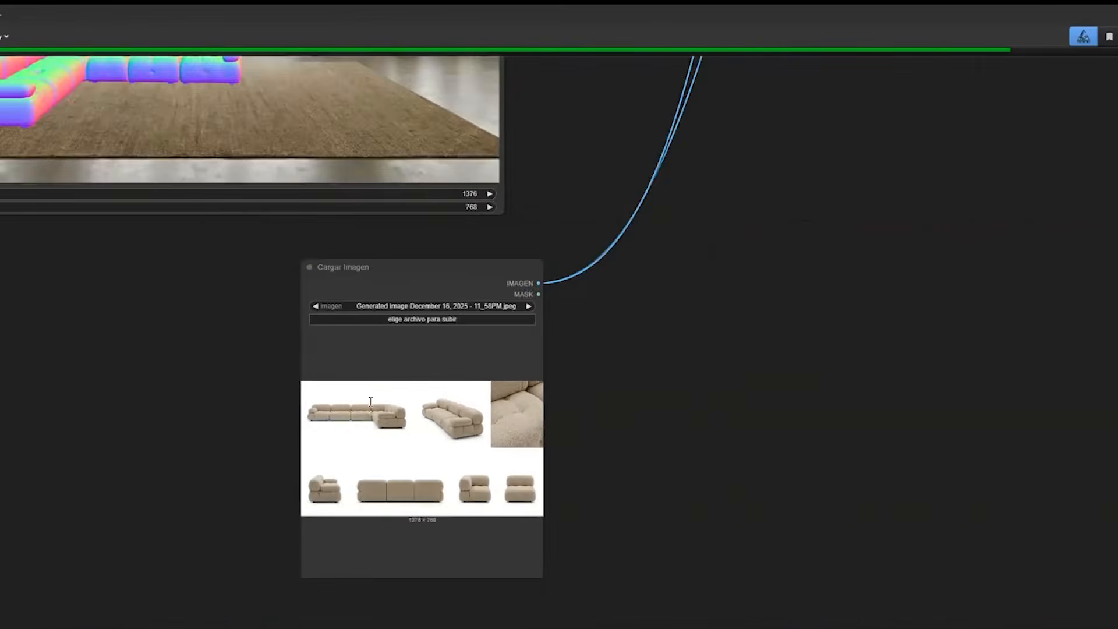
Review the first TextEncodeQwenImageEditPlus node, including its three image inputs and the prompt "add the sofa into the space".
scroll(369, 401, down, 4)
drag(519, 98, 351, 404)
drag(427, 184, 369, 412)
scroll(475, 382, up, 5)
drag(475, 381, 370, 413)
scroll(370, 413, down, 1)
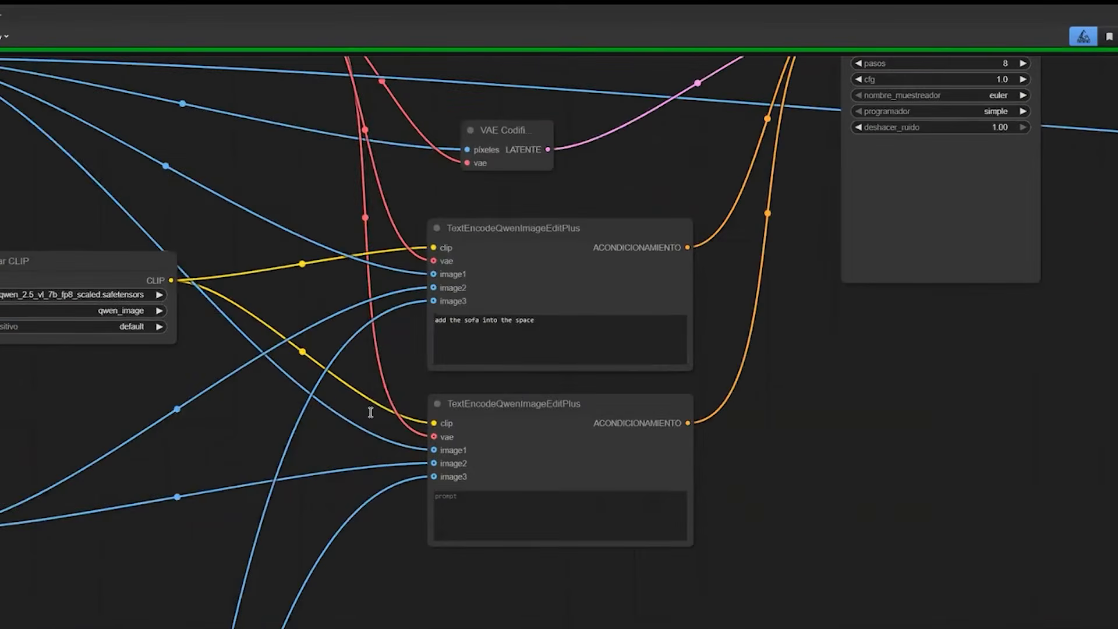
scroll(370, 410, up, 3)
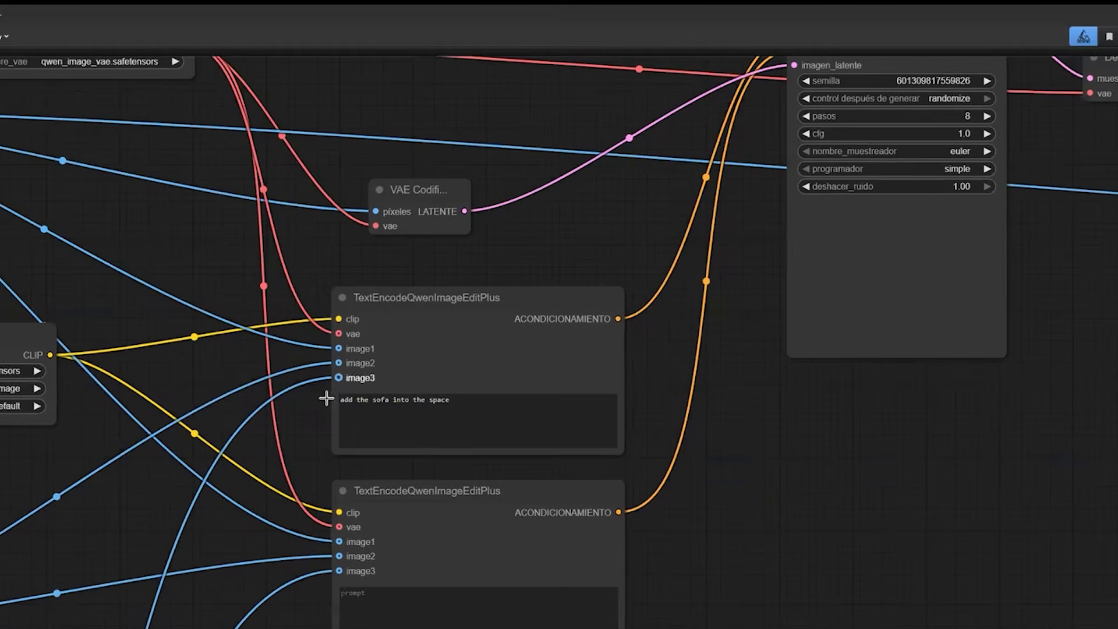
scroll(350, 403, up, 6)
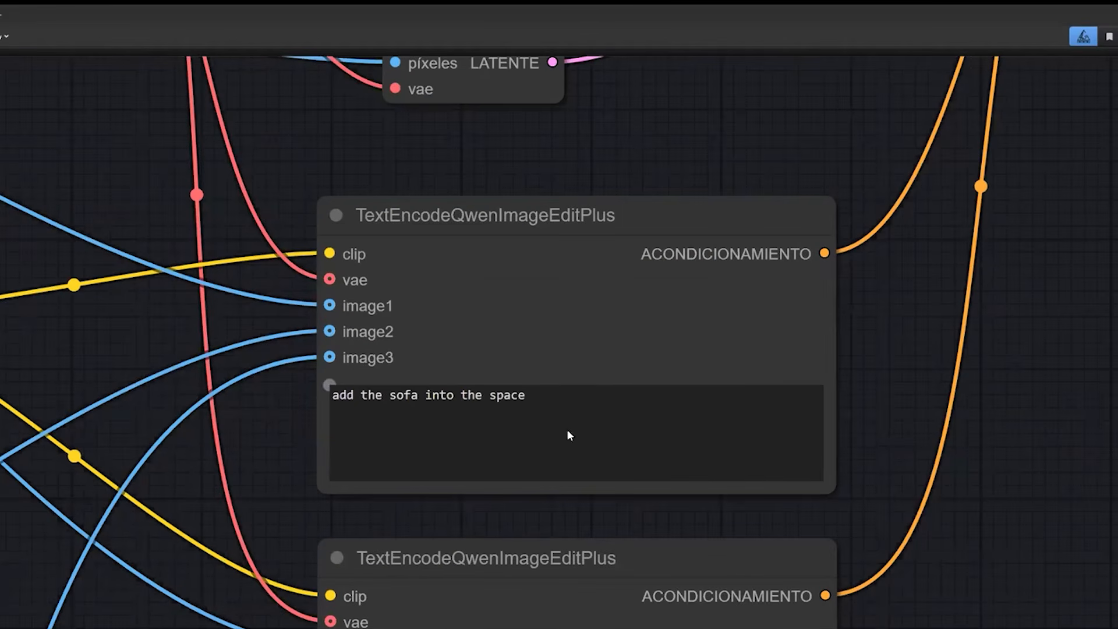
scroll(458, 488, down, 2)
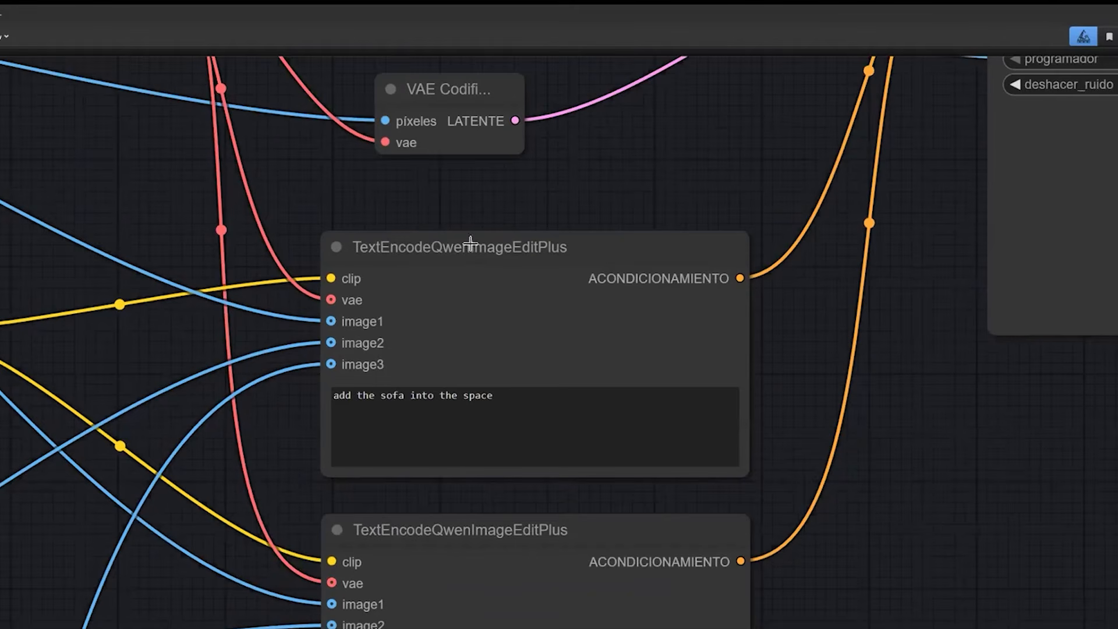
Follow the workflow through the KSampler and VAE decoding, and examine the newly generated room in the Guardar Imagen node.
scroll(430, 281, down, 11)
drag(466, 140, 331, 203)
scroll(478, 252, up, 4)
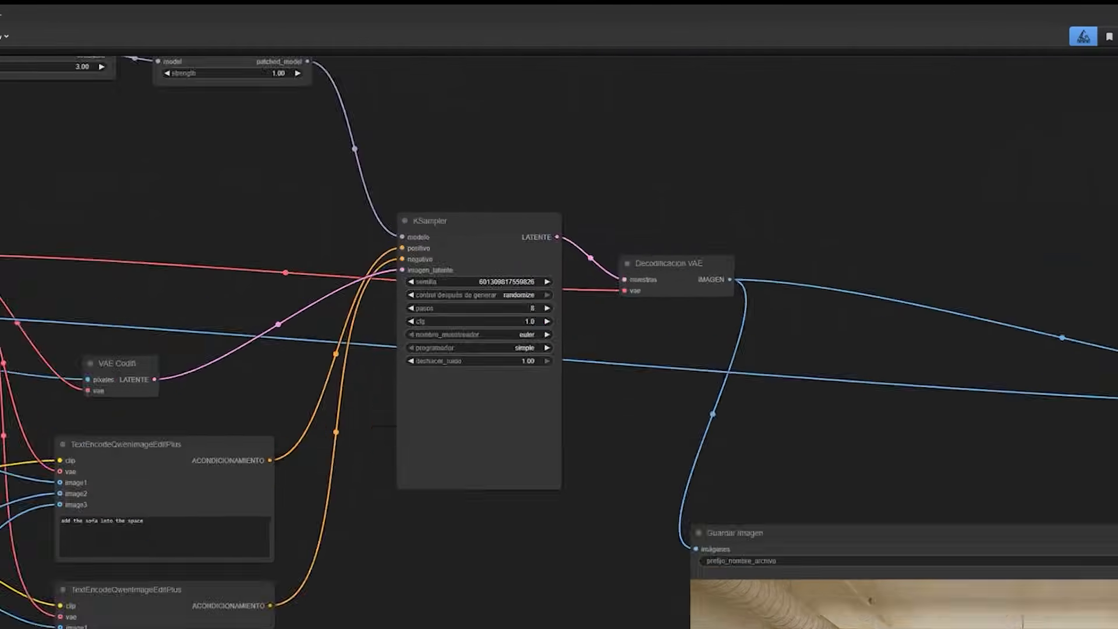
scroll(424, 275, down, 4)
drag(691, 157, 635, 72)
drag(227, 408, 100, 408)
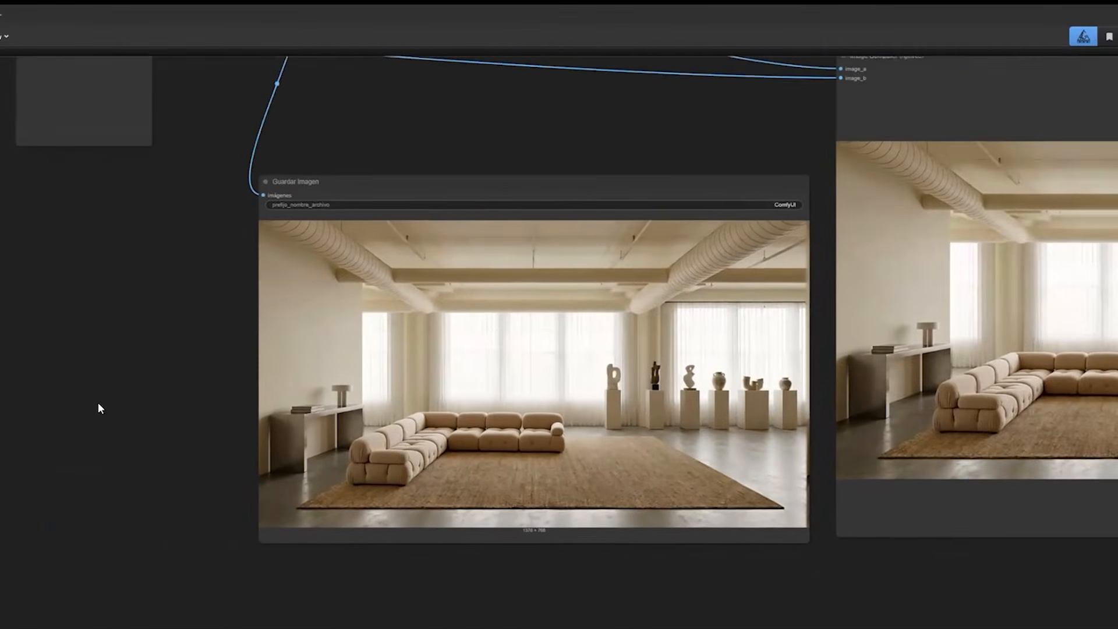
scroll(413, 506, up, 3)
drag(372, 511, 391, 523)
drag(365, 581, 362, 579)
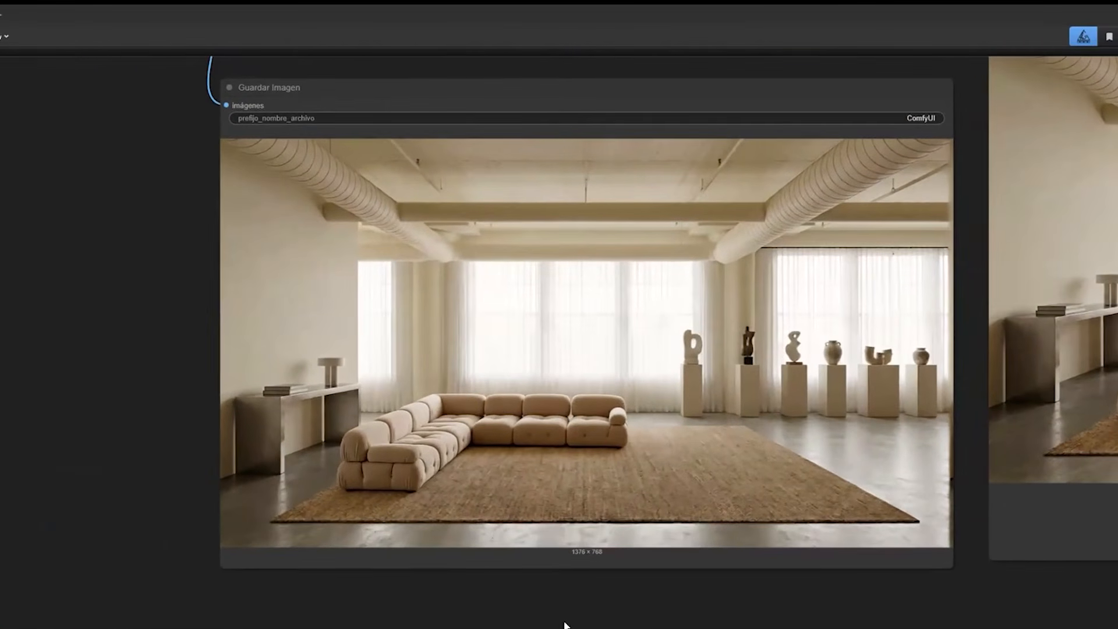
drag(531, 559, 555, 579)
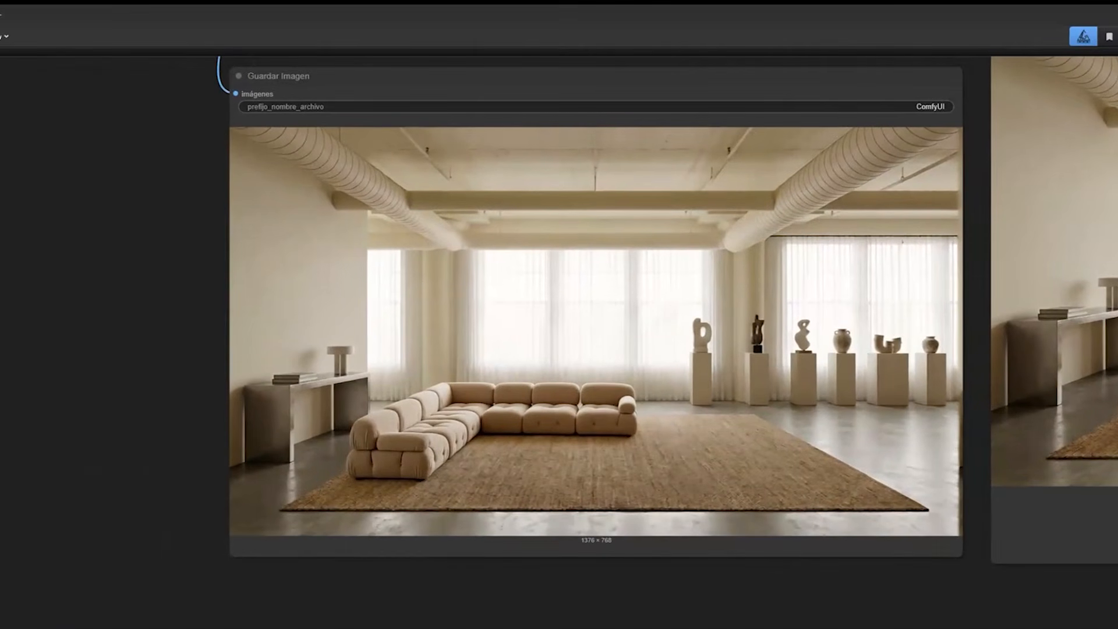
scroll(125, 174, up, 2)
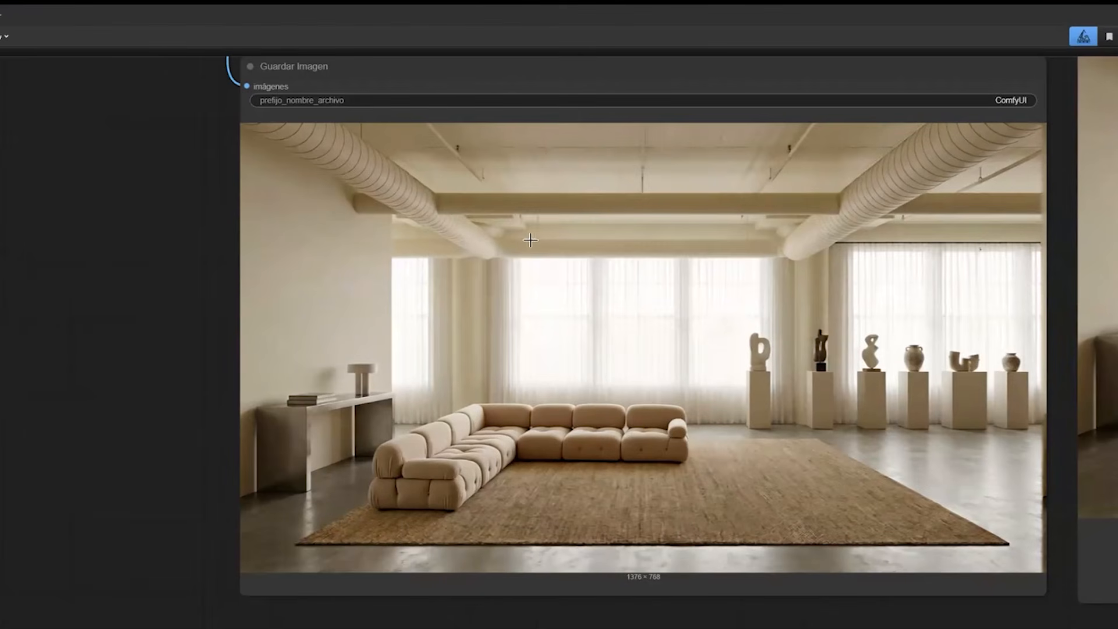
Move the 3D sofa preview node directly beside the Guardar Imagen node for a side-by-side comparison.
scroll(530, 239, down, 5)
scroll(528, 199, down, 5)
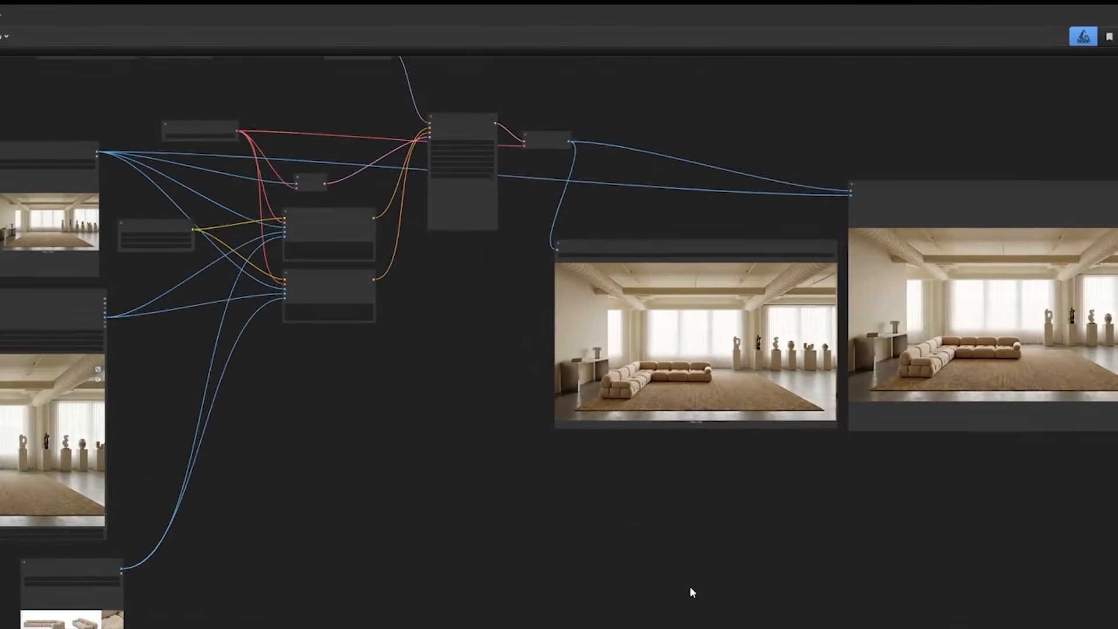
drag(75, 300, 517, 208)
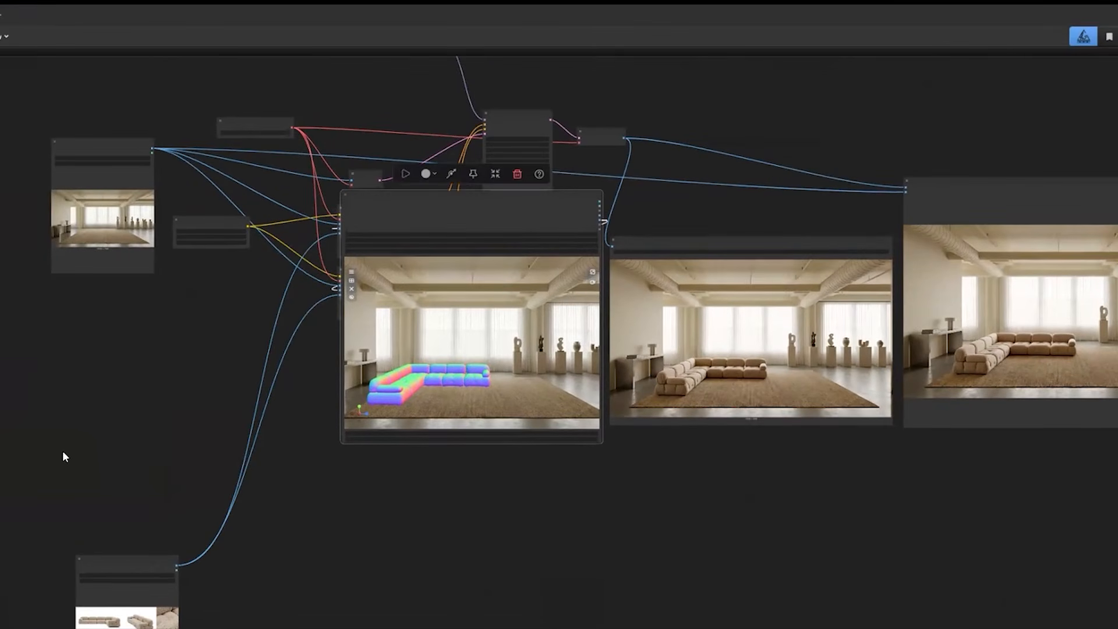
Compare the sofa's placement, scale and perspective in the generated room with the positioned 3D model.
scroll(63, 453, up, 4)
scroll(62, 451, up, 6)
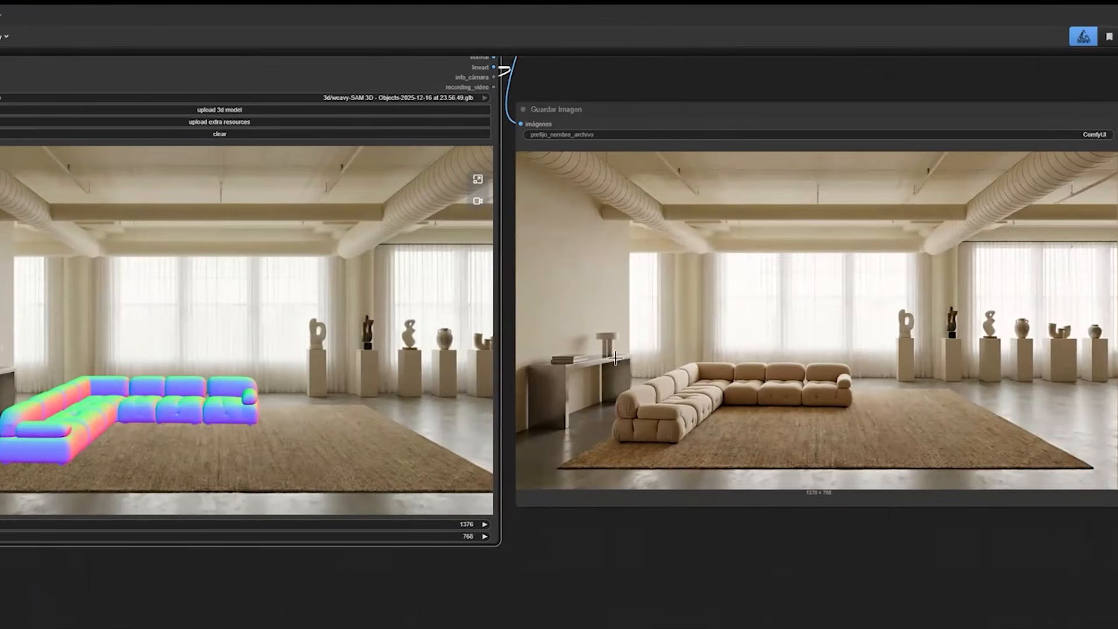
scroll(559, 457, up, 5)
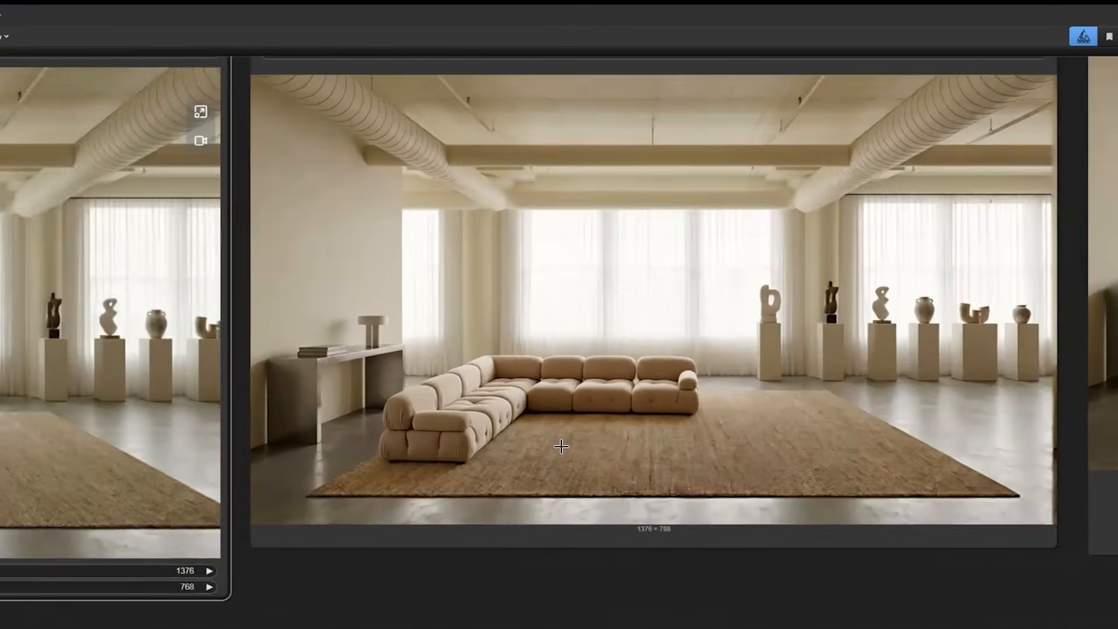
scroll(561, 446, up, 2)
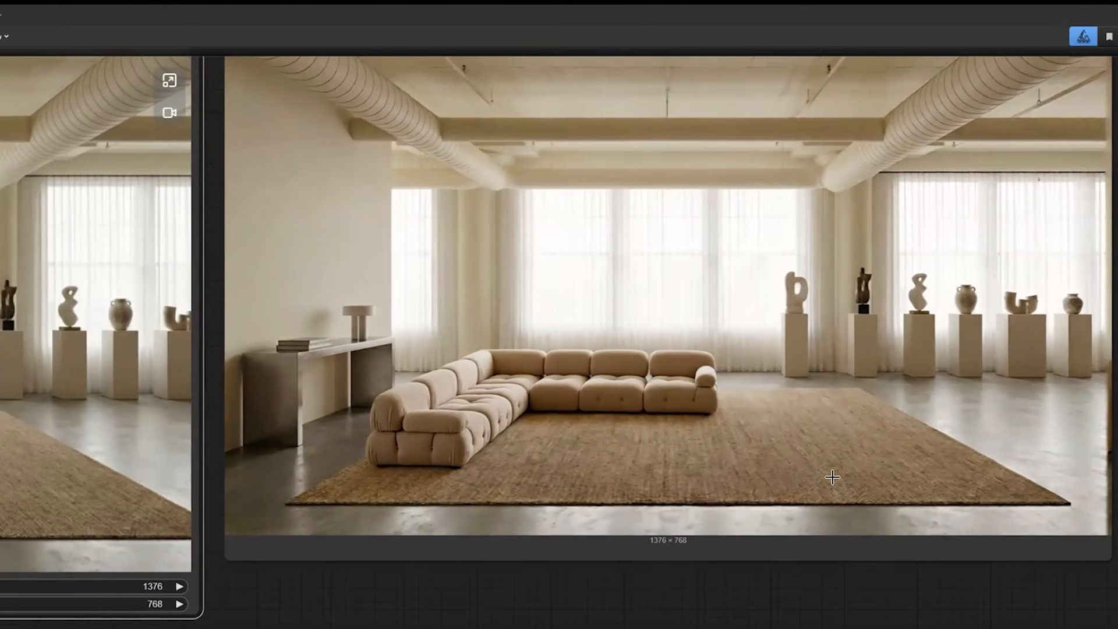
drag(736, 339, 700, 327)
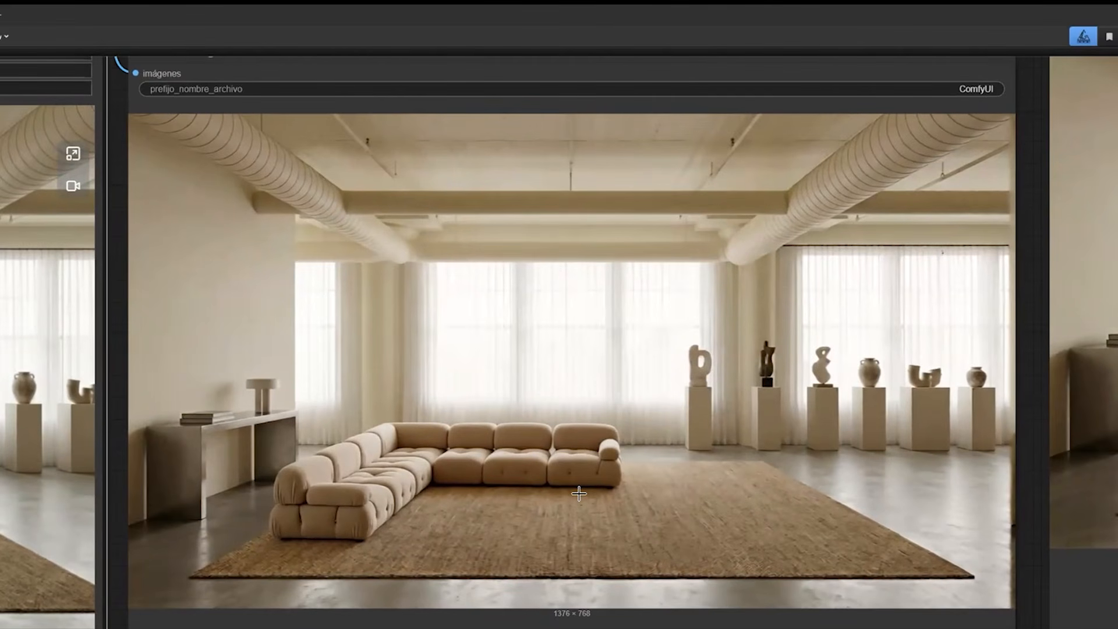
drag(579, 494, 525, 503)
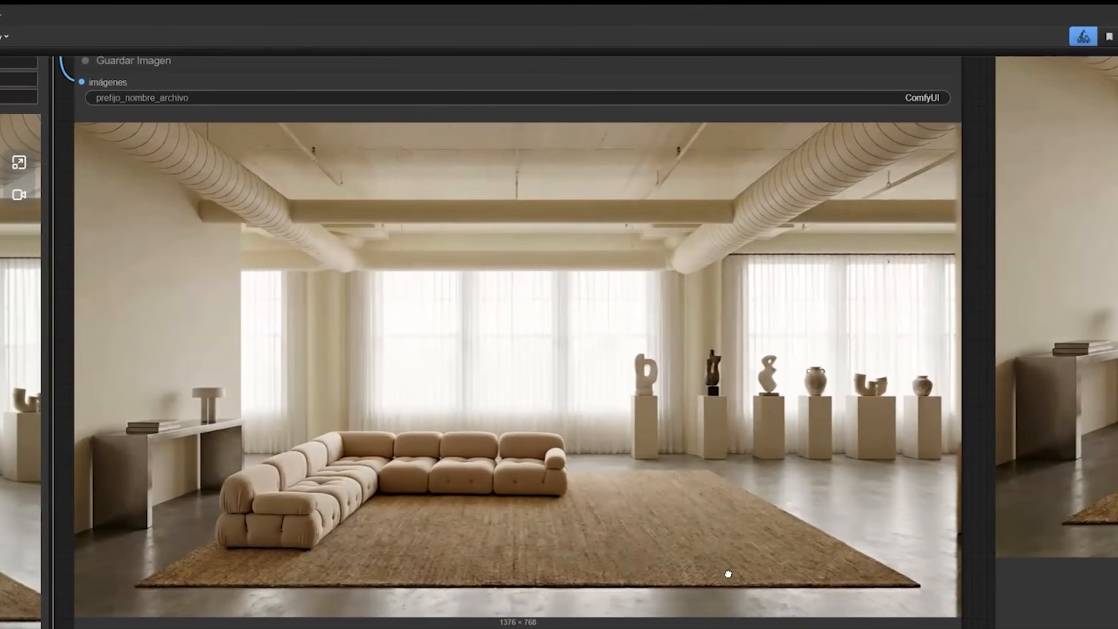
scroll(1054, 522, down, 3)
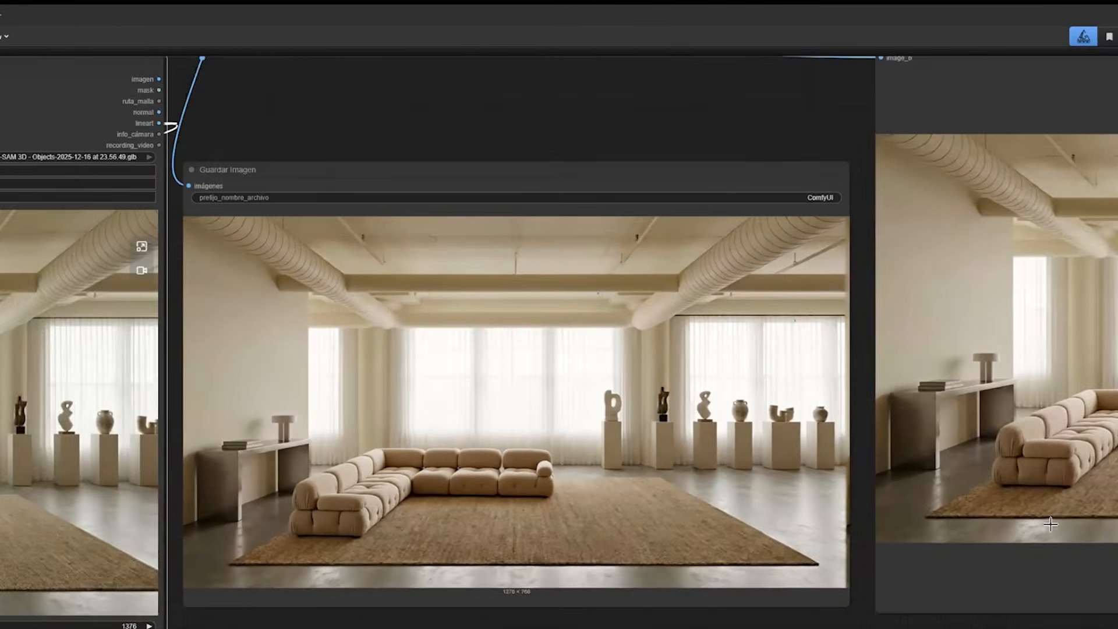
Compare the generated room with the original empty room in the Image Comparer node.
drag(1077, 539, 744, 480)
scroll(744, 480, up, 1)
drag(1016, 527, 840, 551)
scroll(854, 607, down, 4)
scroll(840, 551, up, 2)
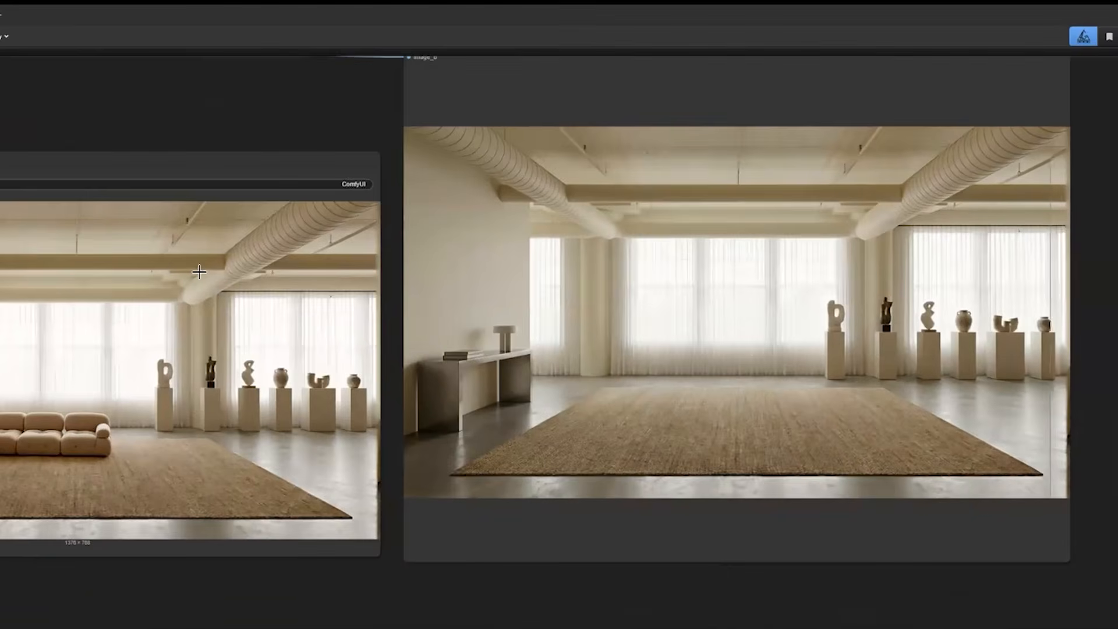
scroll(1090, 529, down, 11)
scroll(947, 601, up, 2)
drag(946, 601, 731, 622)
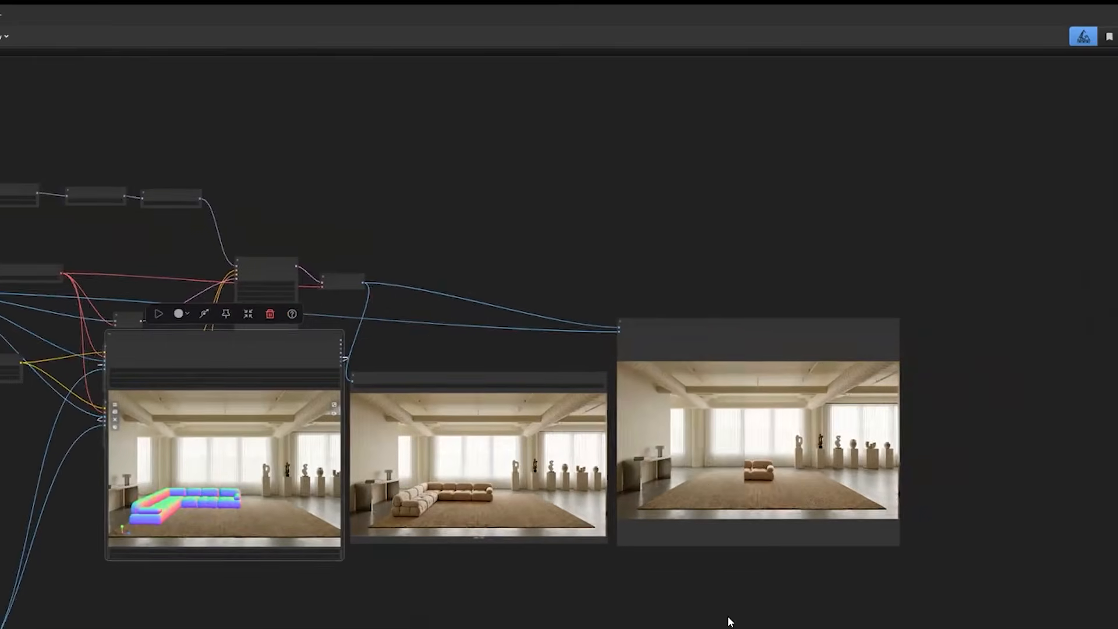
Review the overall node layout and recheck the before-and-after images in the Image Comparer.
scroll(749, 506, up, 5)
scroll(779, 489, down, 1)
scroll(859, 481, down, 4)
drag(571, 569, 856, 481)
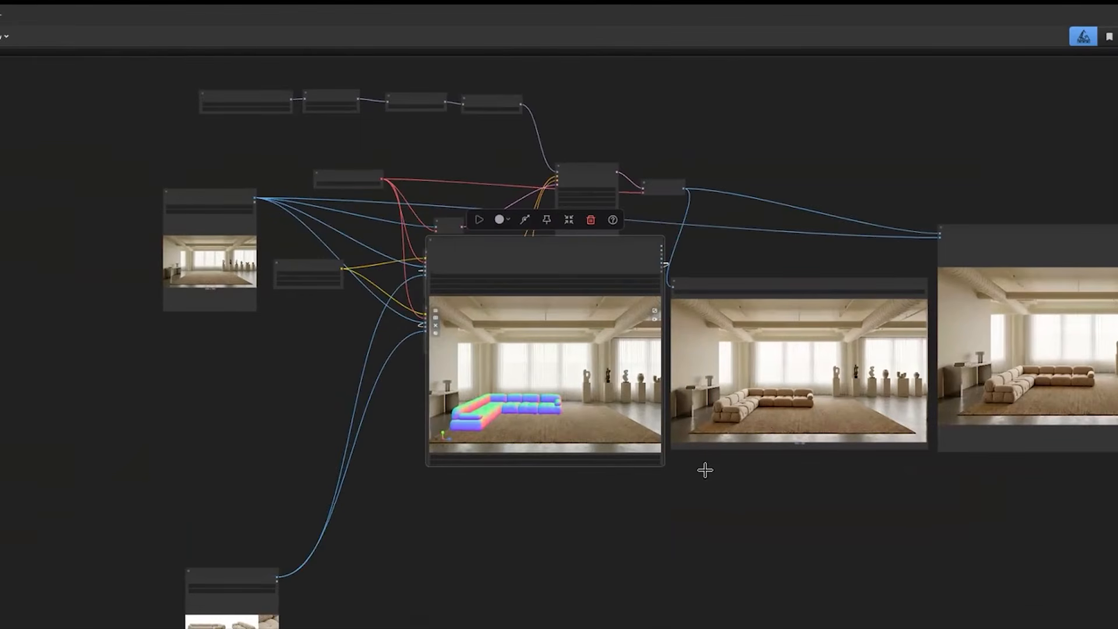
scroll(429, 473, right, 9)
scroll(429, 472, up, 6)
scroll(427, 474, up, 3)
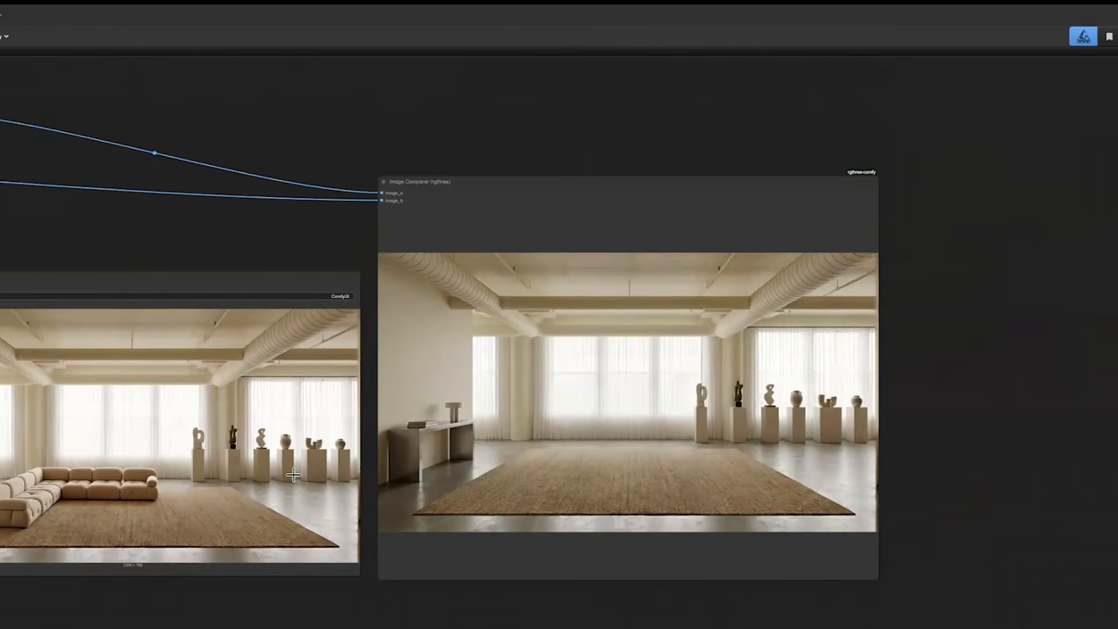
scroll(432, 471, up, 4)
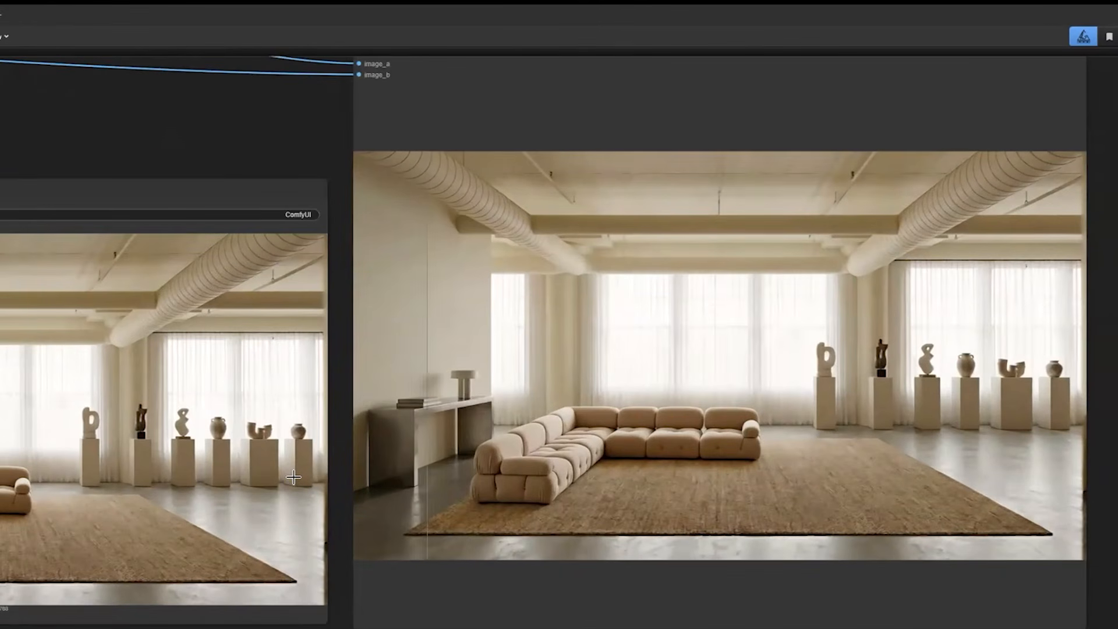
scroll(293, 477, right, 5)
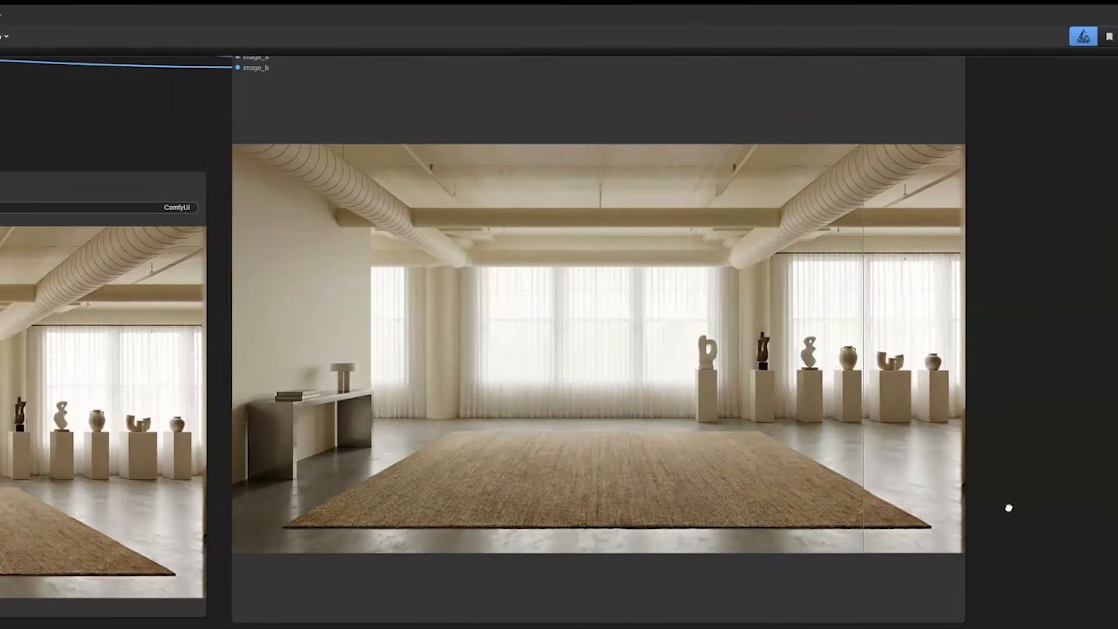
Rotate the 3D sofa in the preview so its projecting section sits on the rug's right side, and shift it farther back.
scroll(684, 569, down, 1)
drag(562, 628, 688, 580)
scroll(688, 580, down, 2)
drag(151, 570, 432, 544)
scroll(432, 544, down, 4)
drag(248, 628, 542, 628)
drag(712, 388, 522, 399)
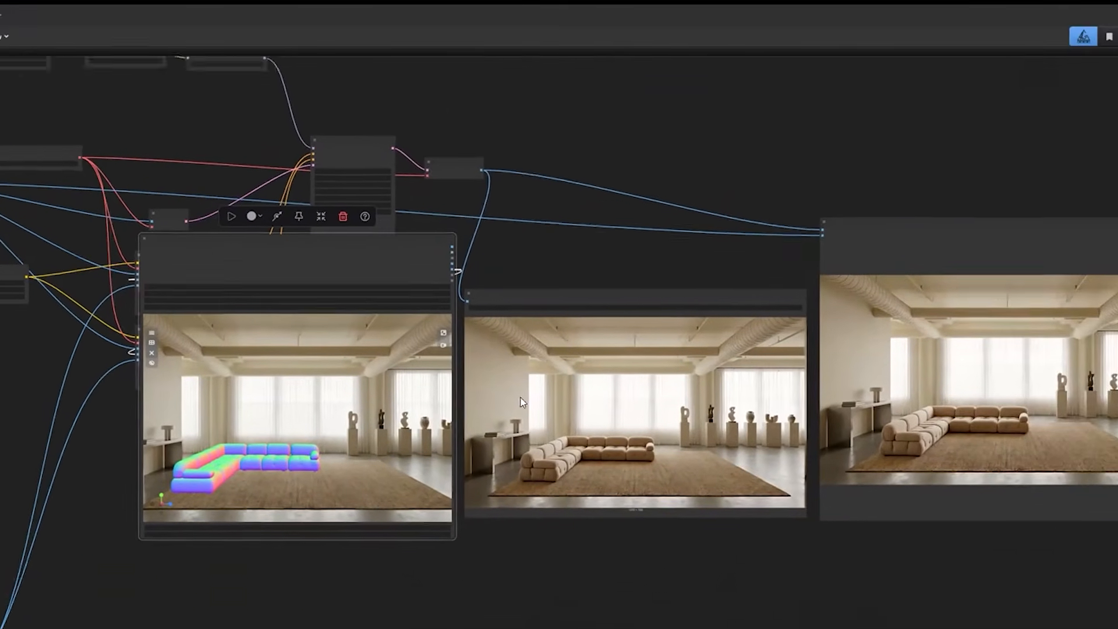
drag(336, 428, 492, 409)
scroll(492, 412, up, 5)
drag(402, 343, 474, 397)
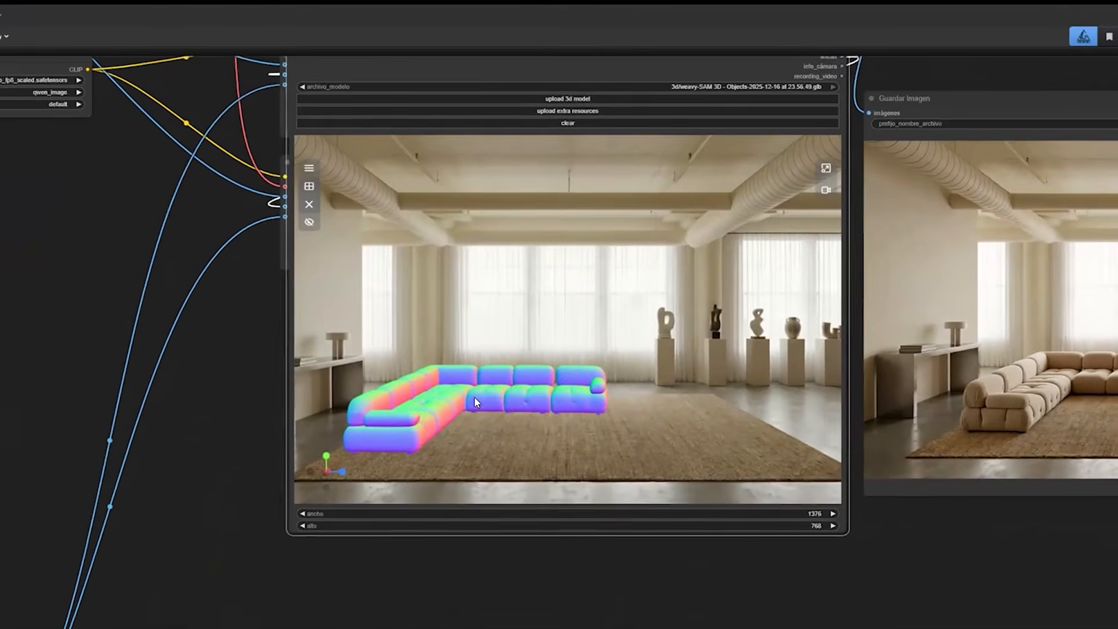
drag(554, 403, 628, 413)
scroll(638, 420, up, 2)
scroll(638, 420, up, 1)
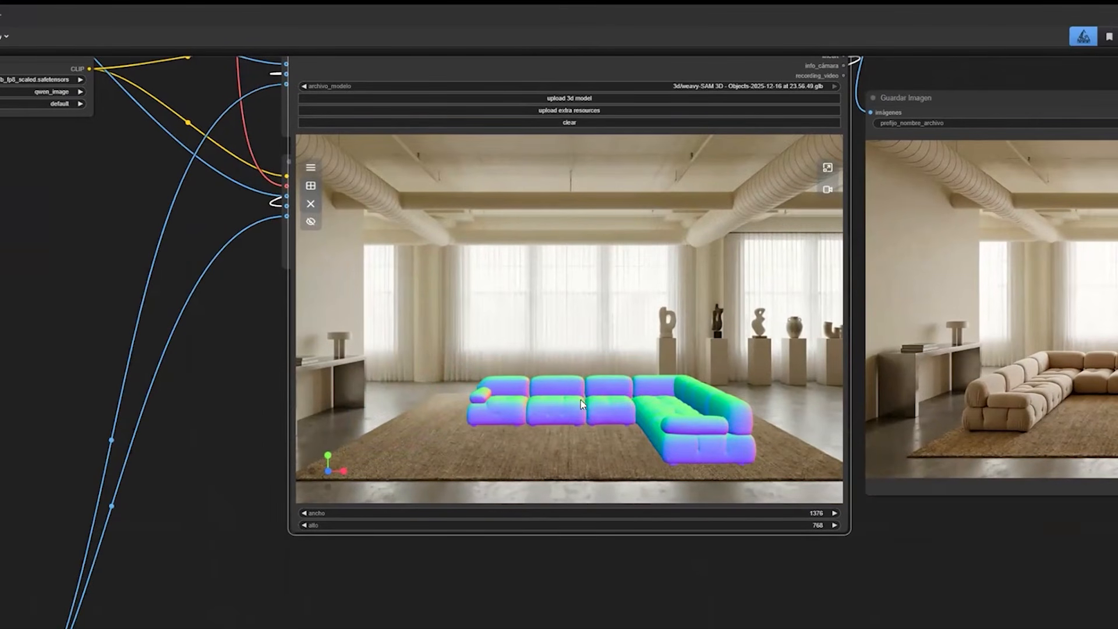
drag(633, 366, 658, 352)
scroll(314, 239, down, 3)
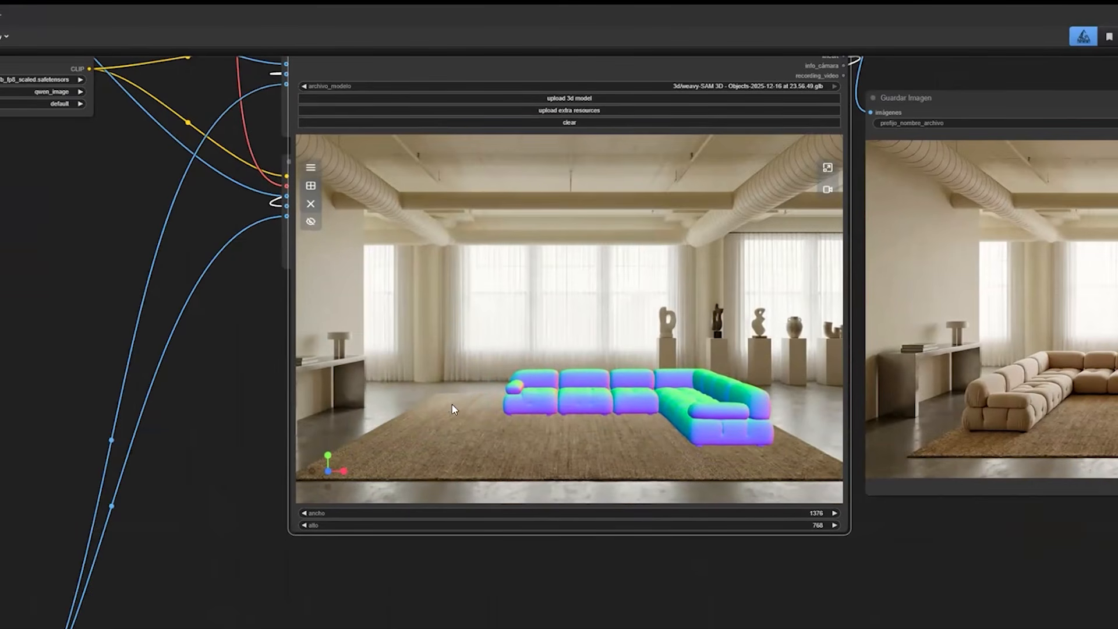
Run the workflow with the newly rotated 3D sofa.
drag(748, 517, 546, 519)
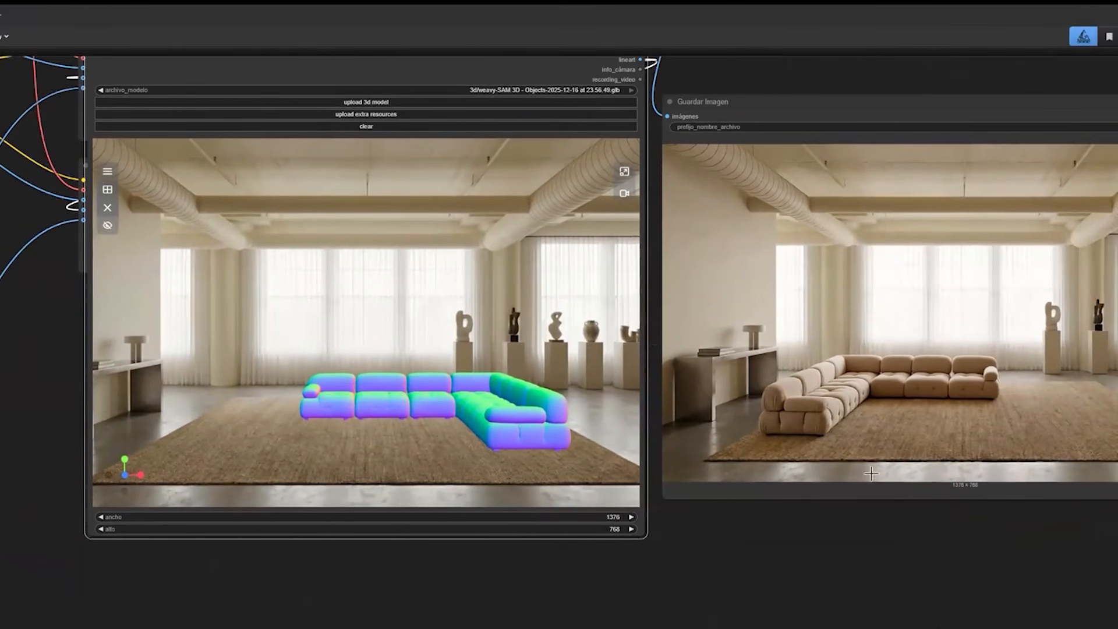
drag(795, 39, 794, 60)
scroll(687, 402, down, 5)
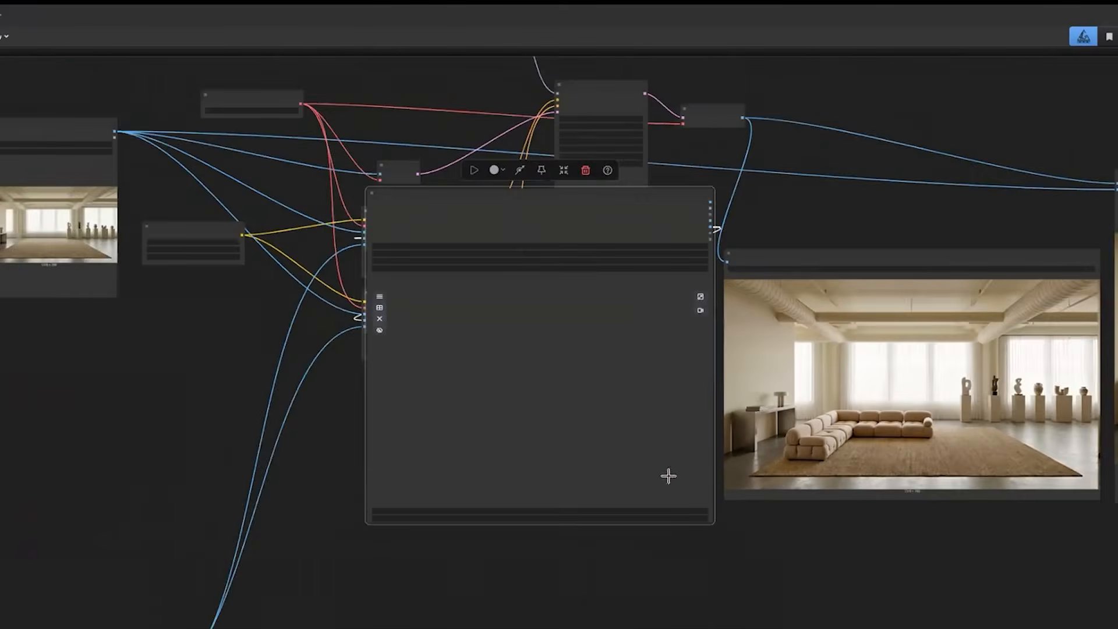
scroll(656, 407, down, 3)
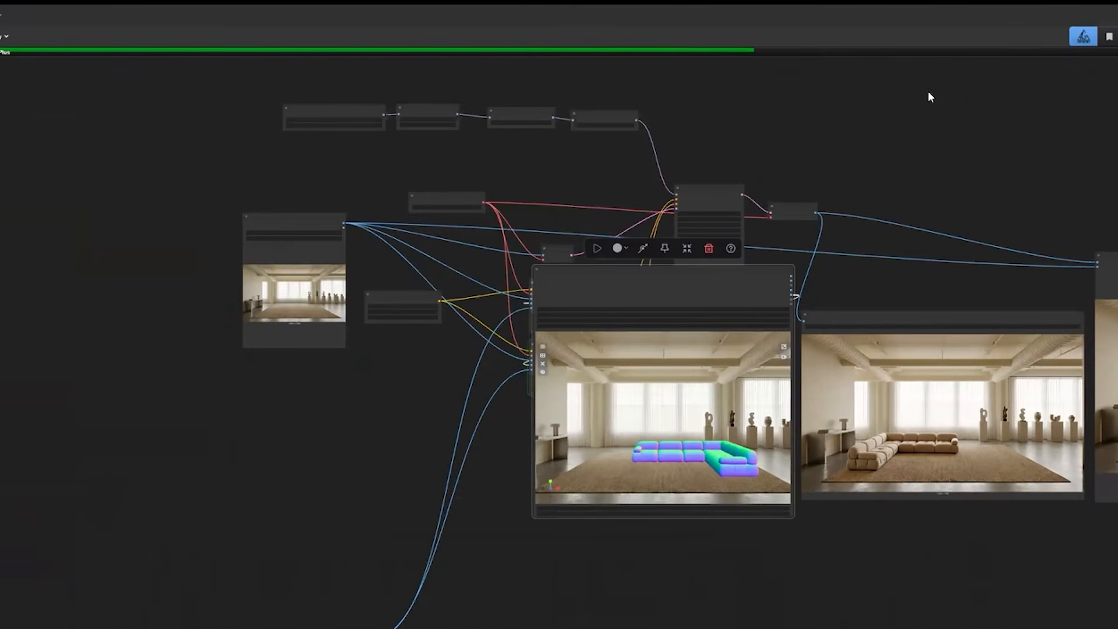
Move the 3D preview node below the two text encoders and check the running KSampler.
drag(641, 280, 633, 443)
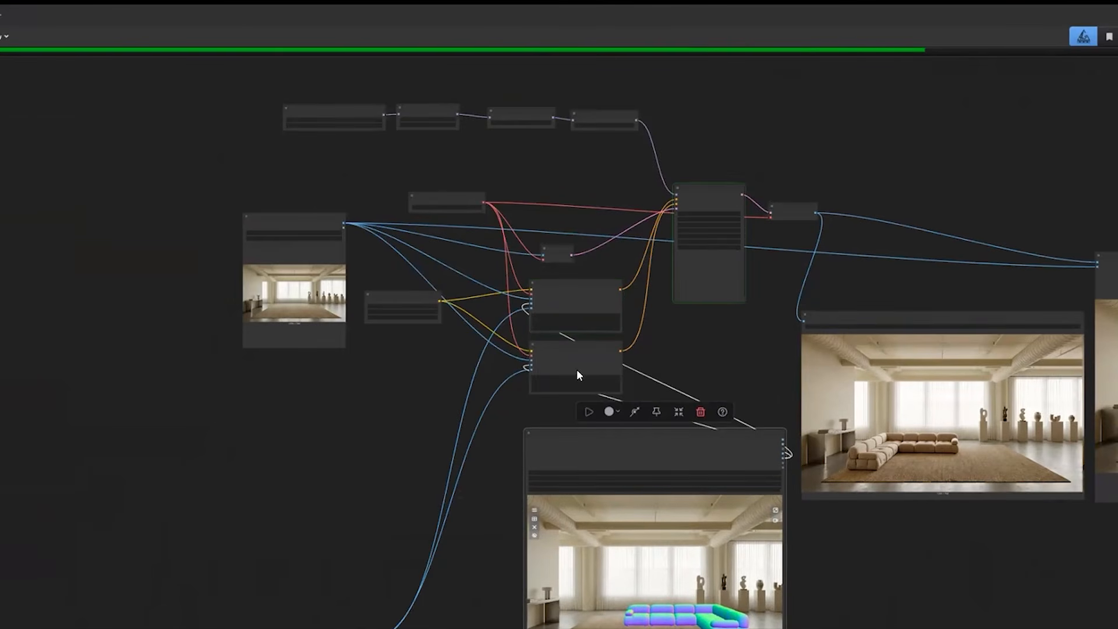
scroll(455, 279, up, 3)
drag(461, 266, 459, 263)
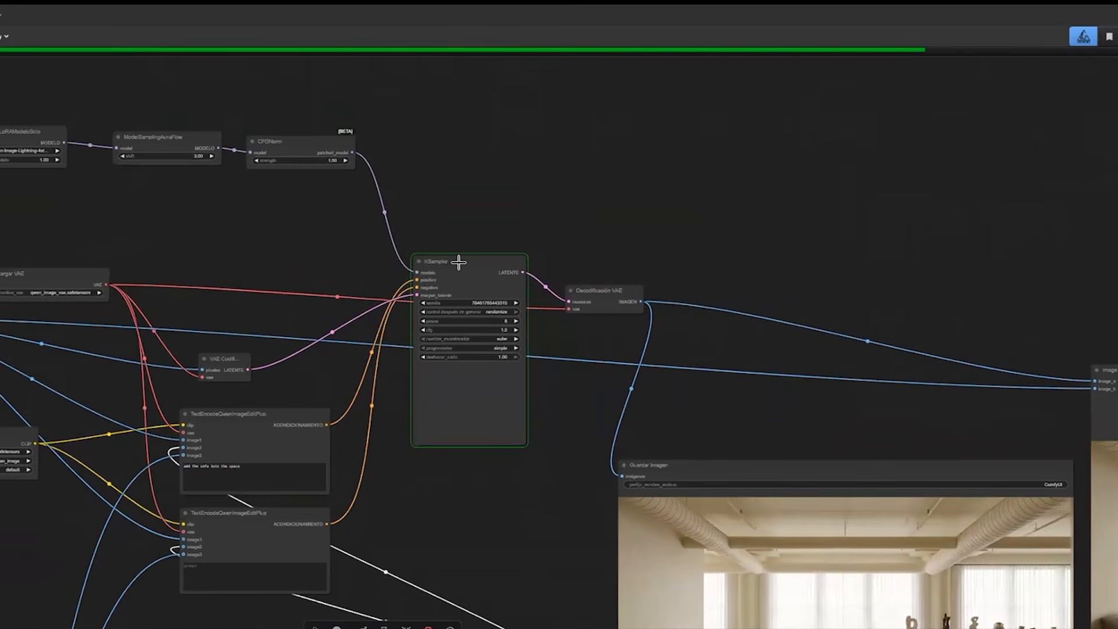
Follow the KSampler's progress and look over its path through the VAE decoder to the saved image and Image Comparer nodes.
scroll(458, 263, up, 4)
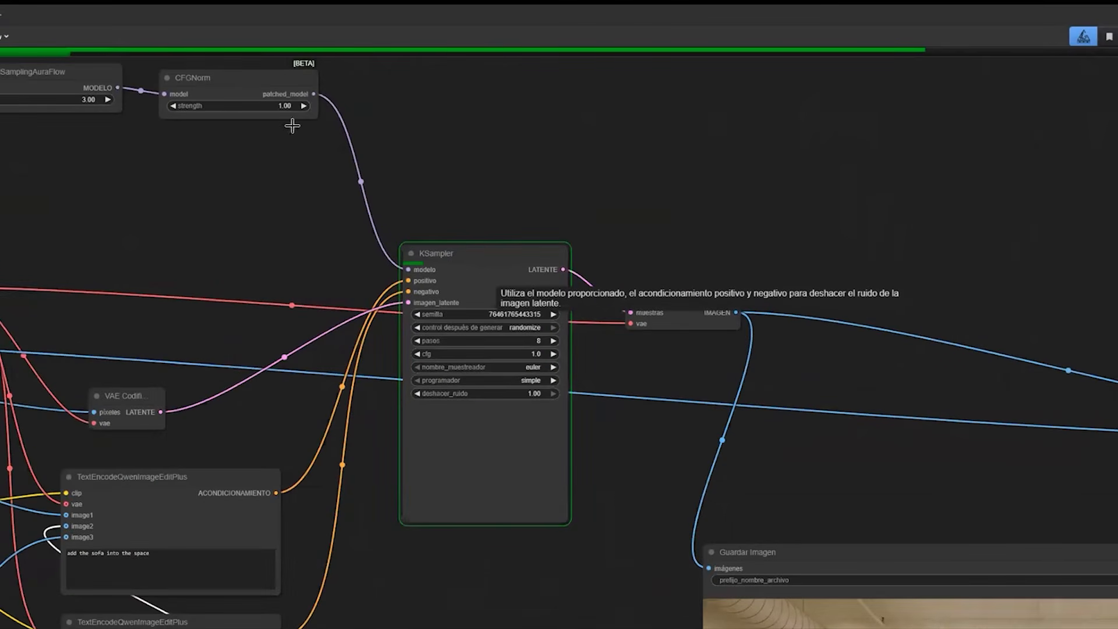
drag(603, 364, 380, 225)
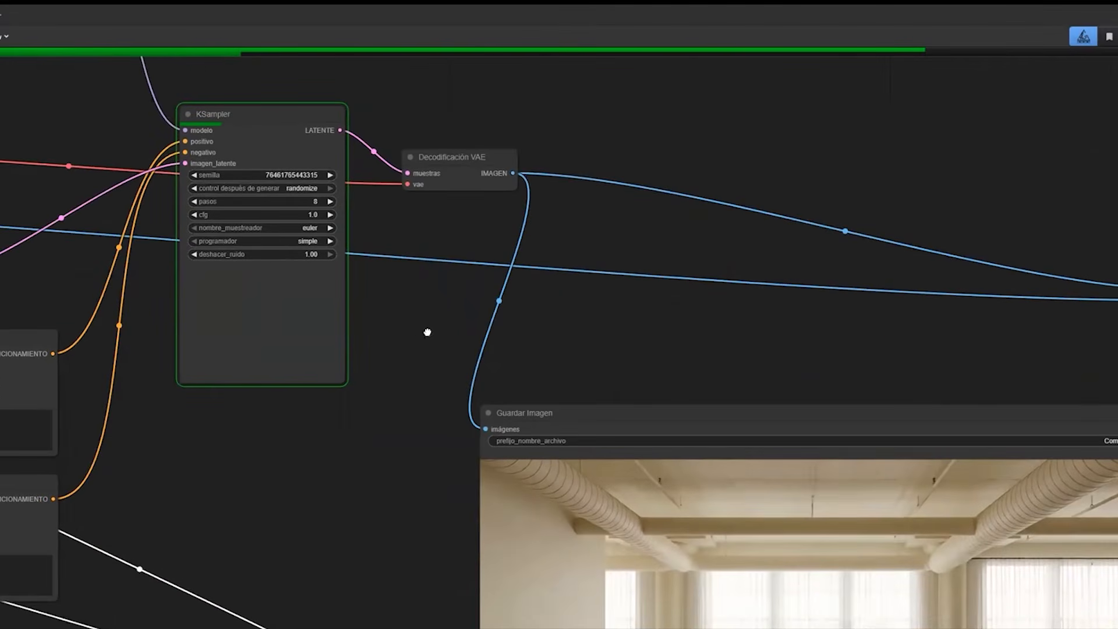
drag(302, 256, 294, 276)
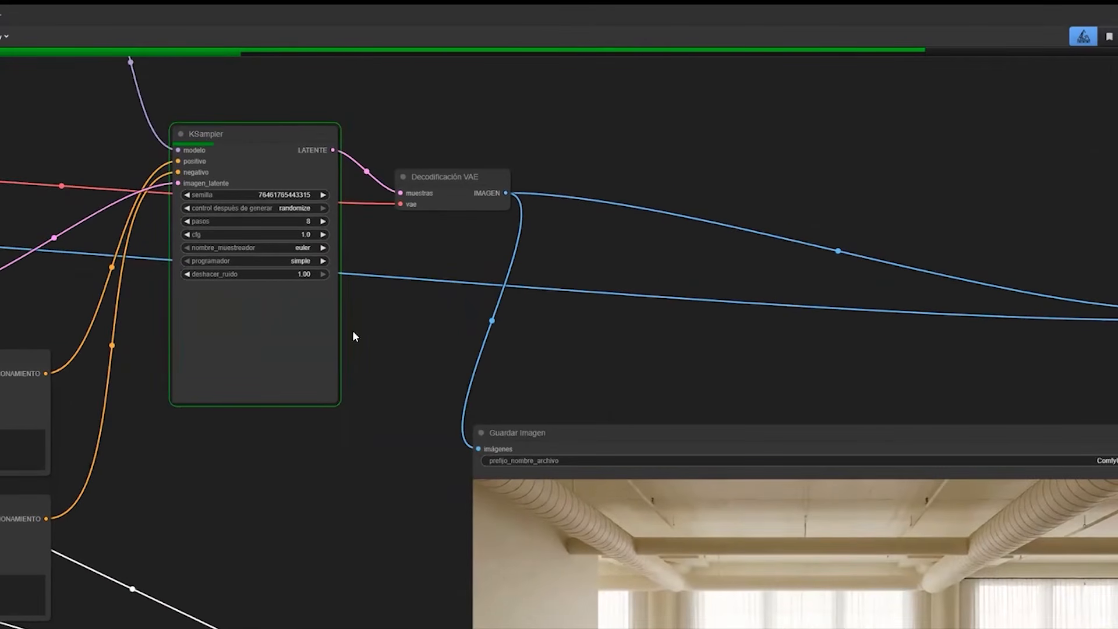
scroll(732, 547, down, 2)
drag(731, 548, 671, 491)
drag(425, 626, 349, 487)
scroll(365, 429, down, 1)
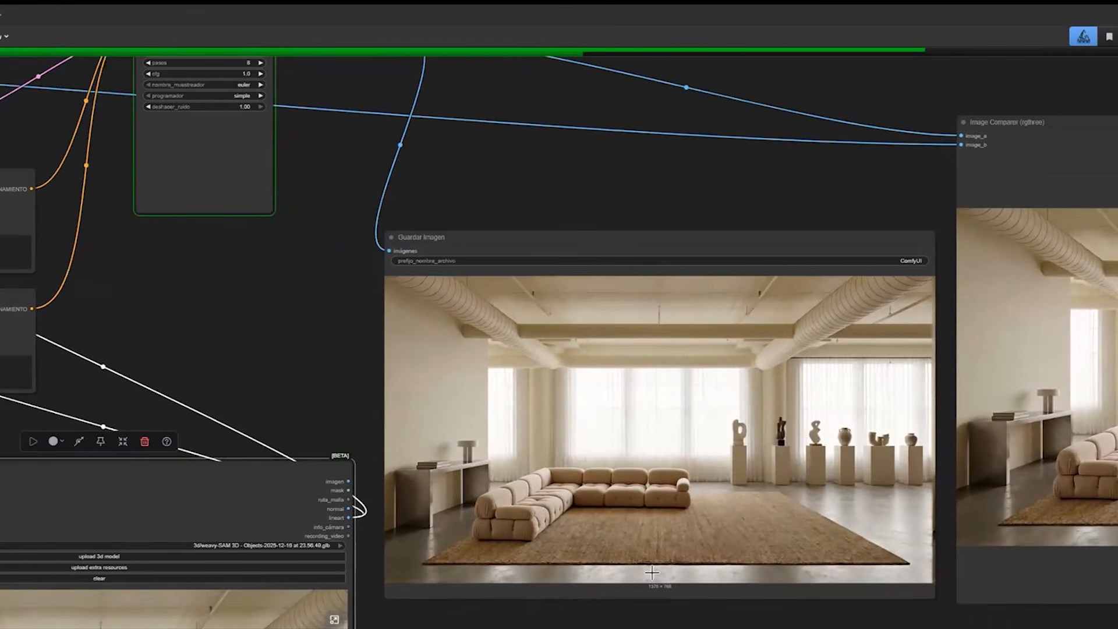
scroll(652, 572, up, 2)
scroll(652, 572, down, 3)
scroll(652, 572, up, 3)
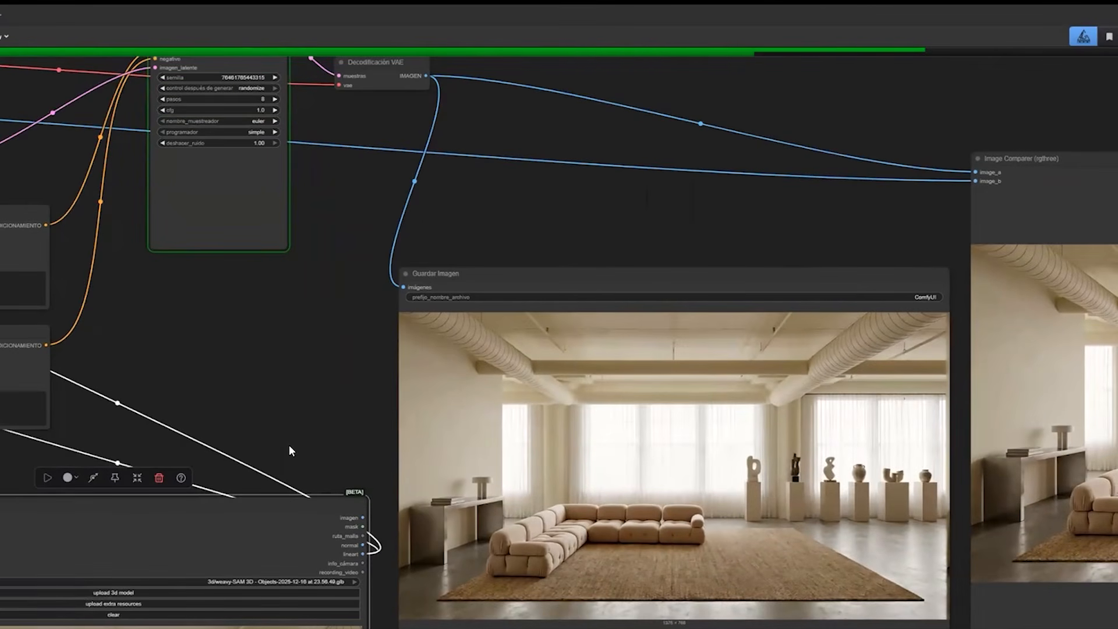
scroll(289, 447, up, 3)
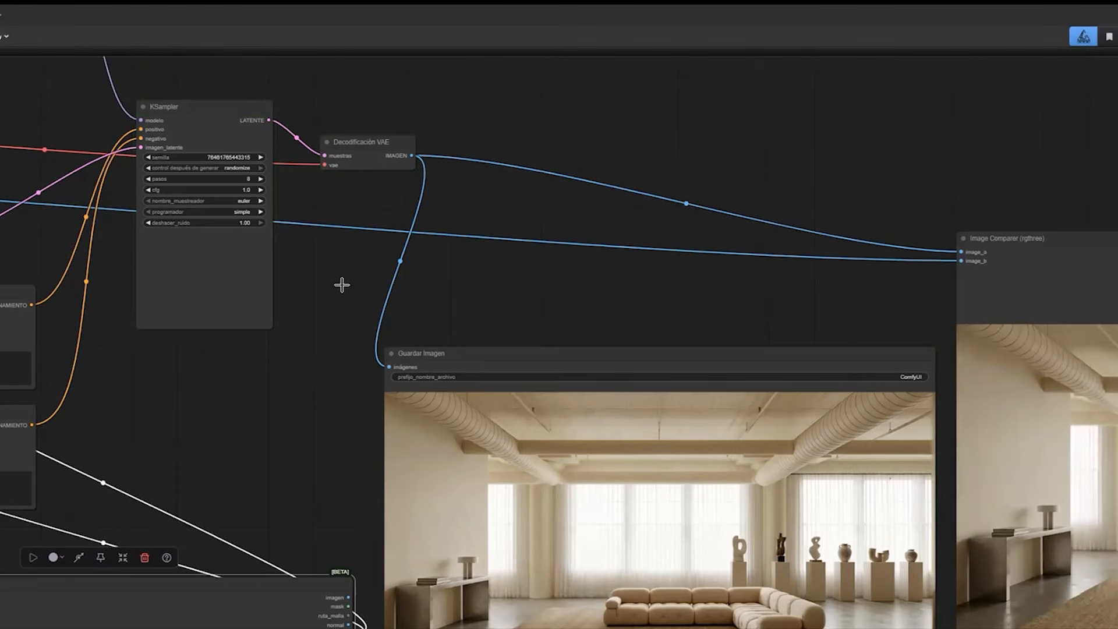
Compare the newly generated sofa image with the sofa's orientation in the 3D preview node.
scroll(509, 408, down, 5)
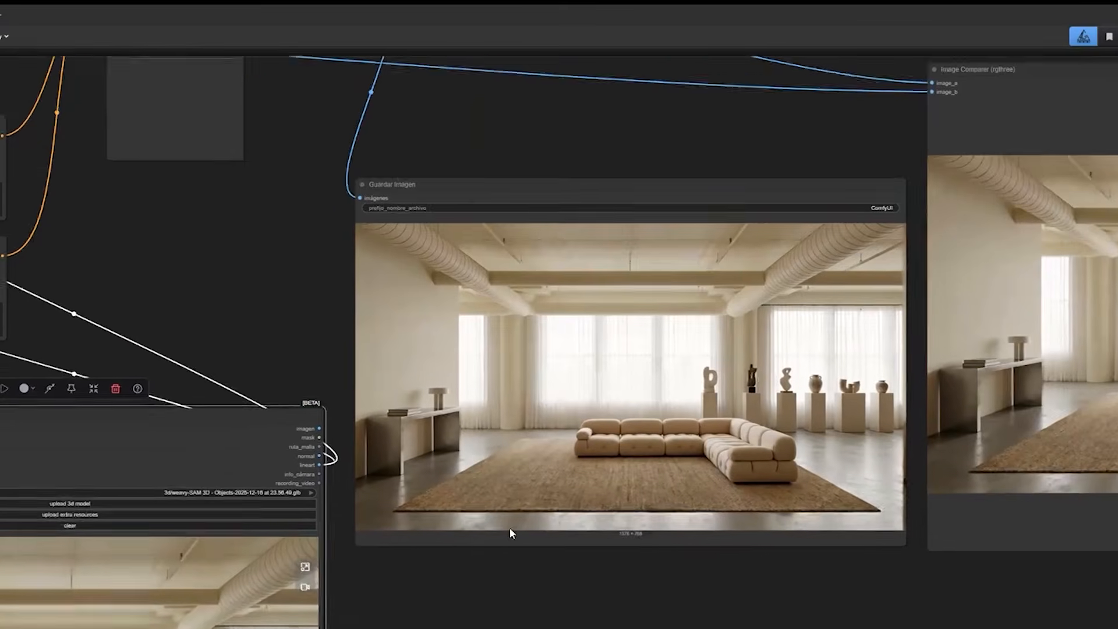
scroll(510, 533, down, 4)
scroll(510, 532, left, 4)
drag(936, 418, 901, 477)
scroll(820, 480, right, 4)
scroll(820, 480, up, 1)
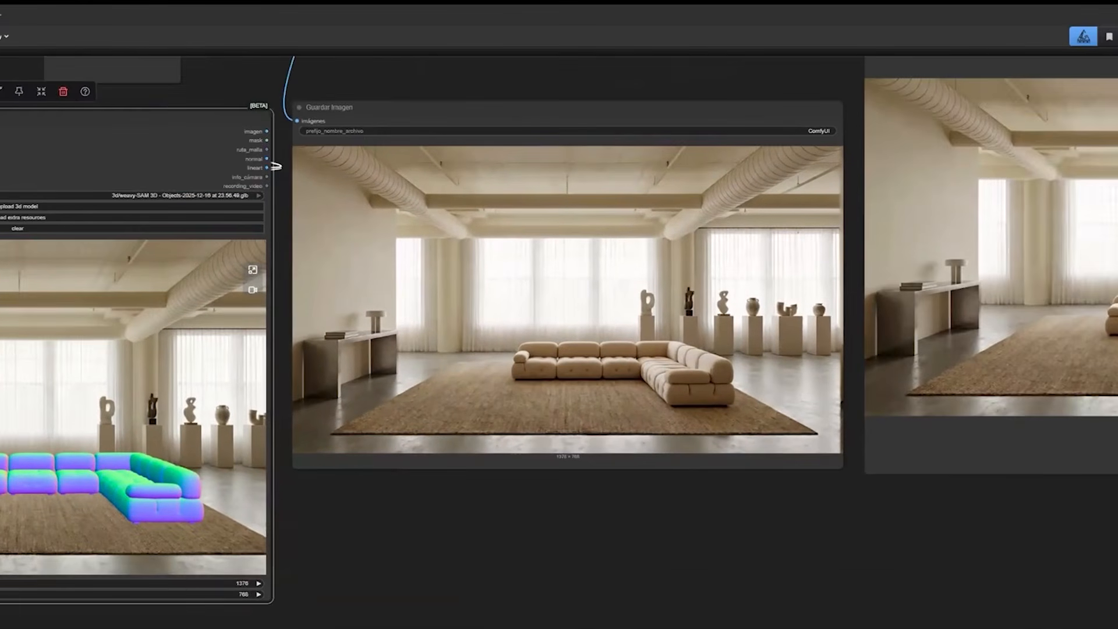
scroll(724, 499, left, 4)
scroll(766, 564, up, 3)
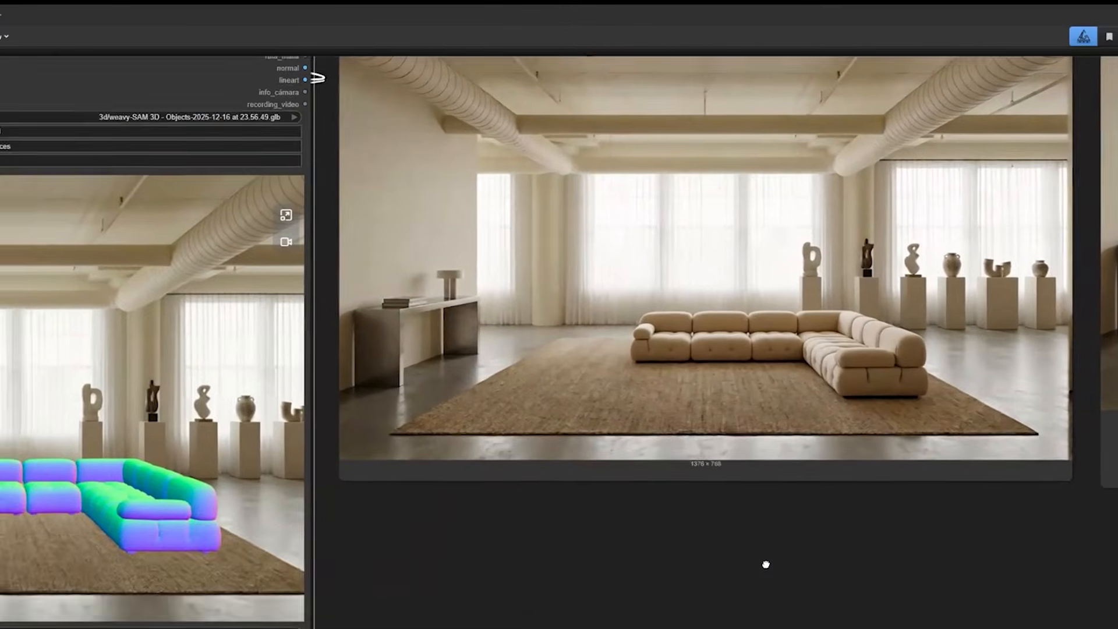
Examine the generated sofa image up close, including its before-and-after view in the Image Comparer.
scroll(769, 564, up, 2)
scroll(773, 565, up, 2)
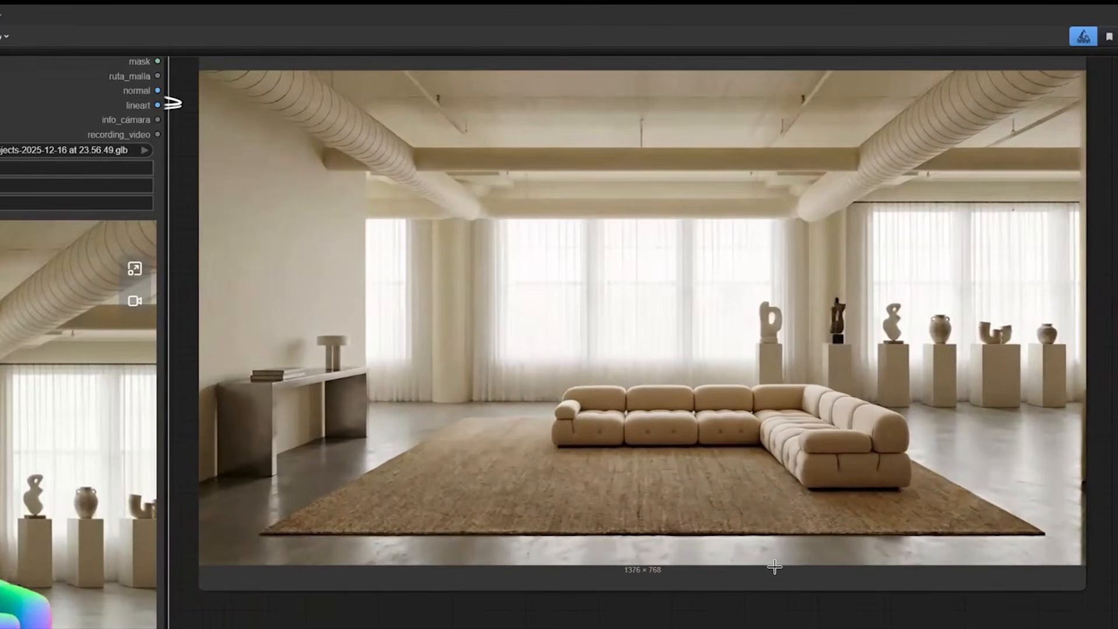
scroll(773, 563, up, 2)
scroll(774, 563, left, 1)
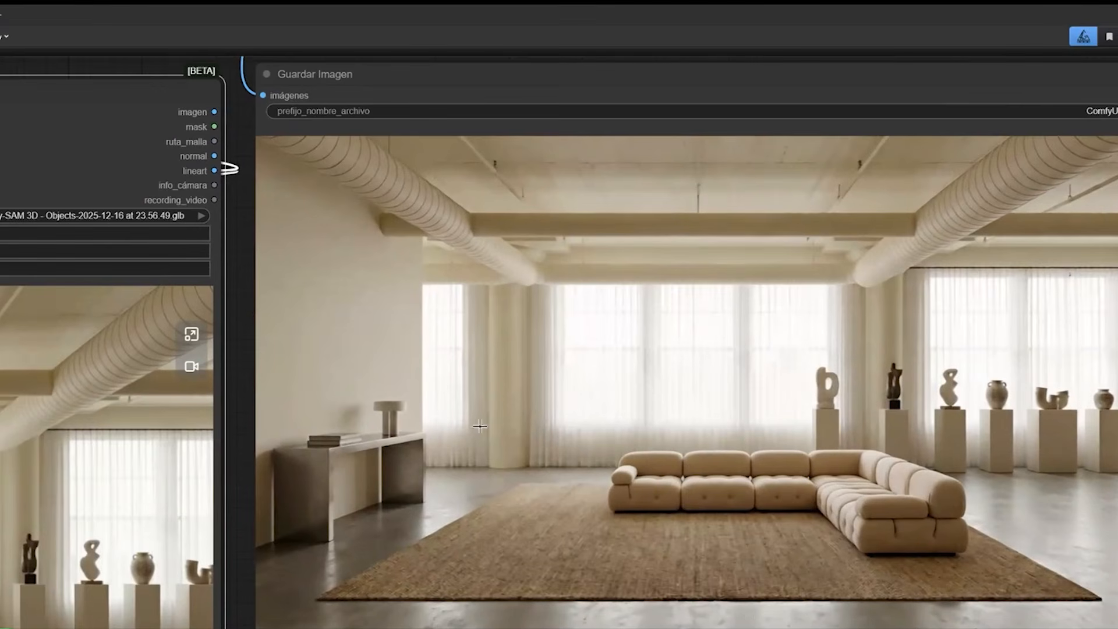
scroll(474, 425, right, 14)
scroll(474, 425, down, 3)
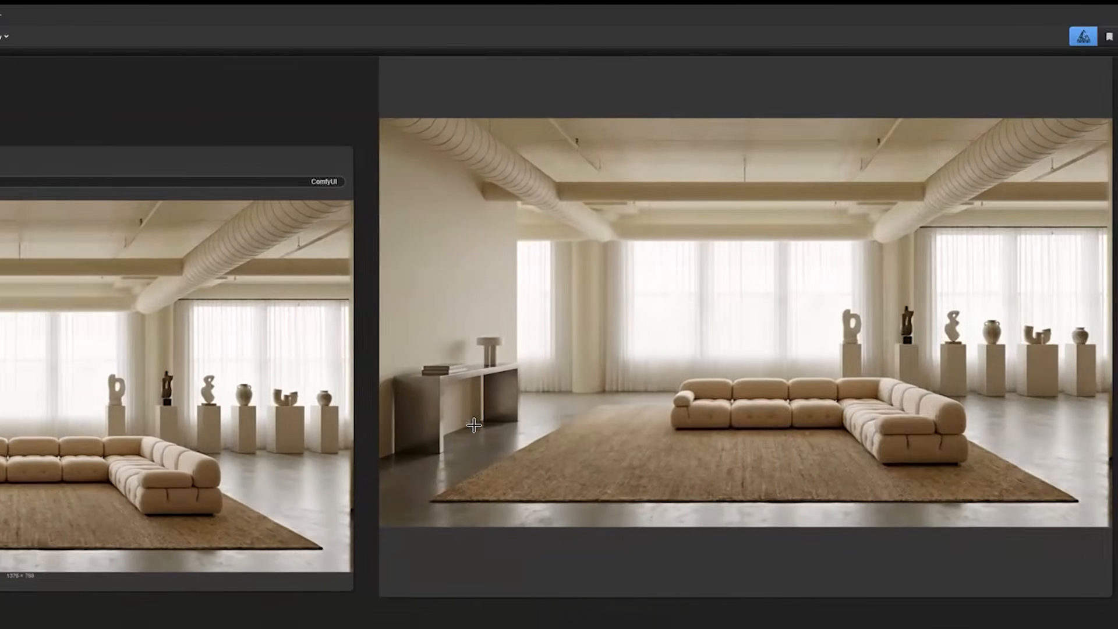
scroll(475, 425, right, 5)
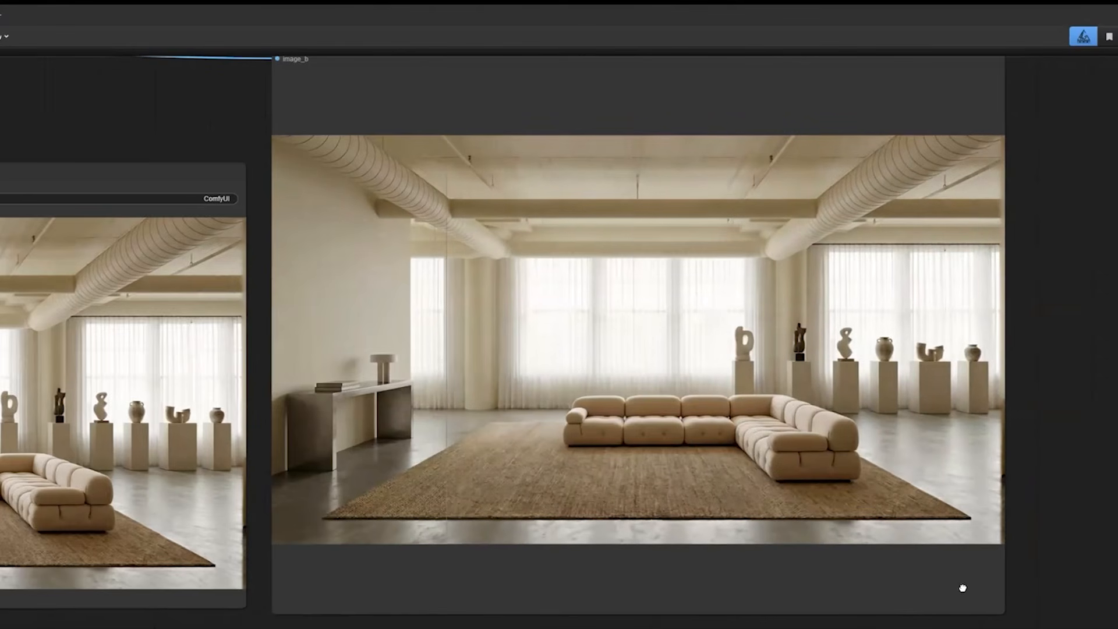
drag(296, 423, 295, 419)
Move the sofa reference image node up beside the 3D preview node, below the CLIP loader.
scroll(295, 420, down, 10)
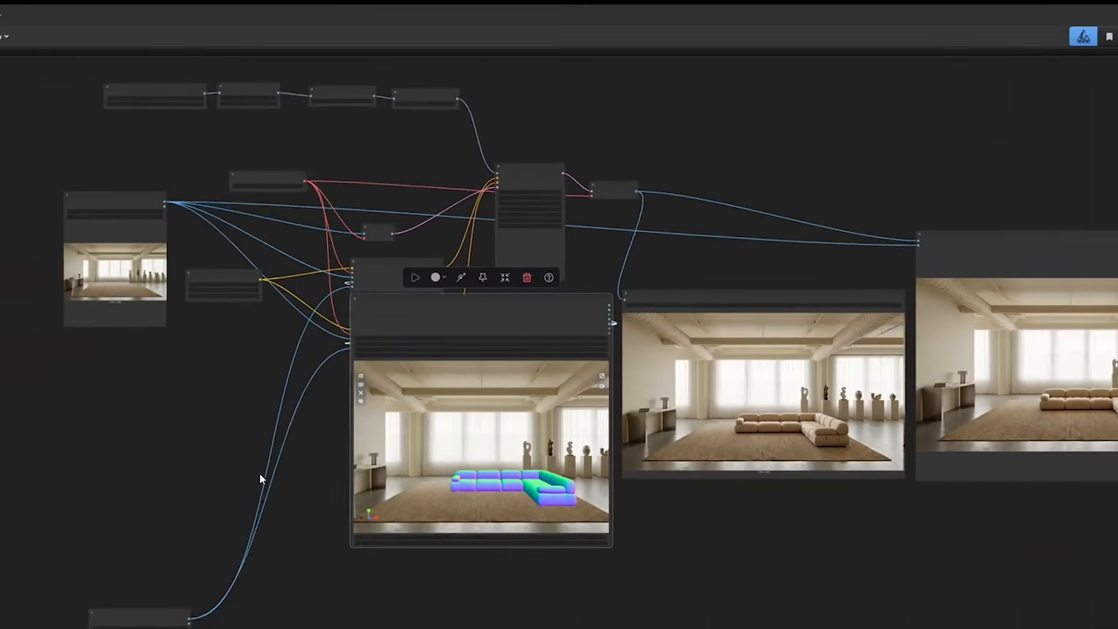
drag(259, 474, 261, 465)
drag(160, 612, 204, 394)
drag(551, 316, 469, 399)
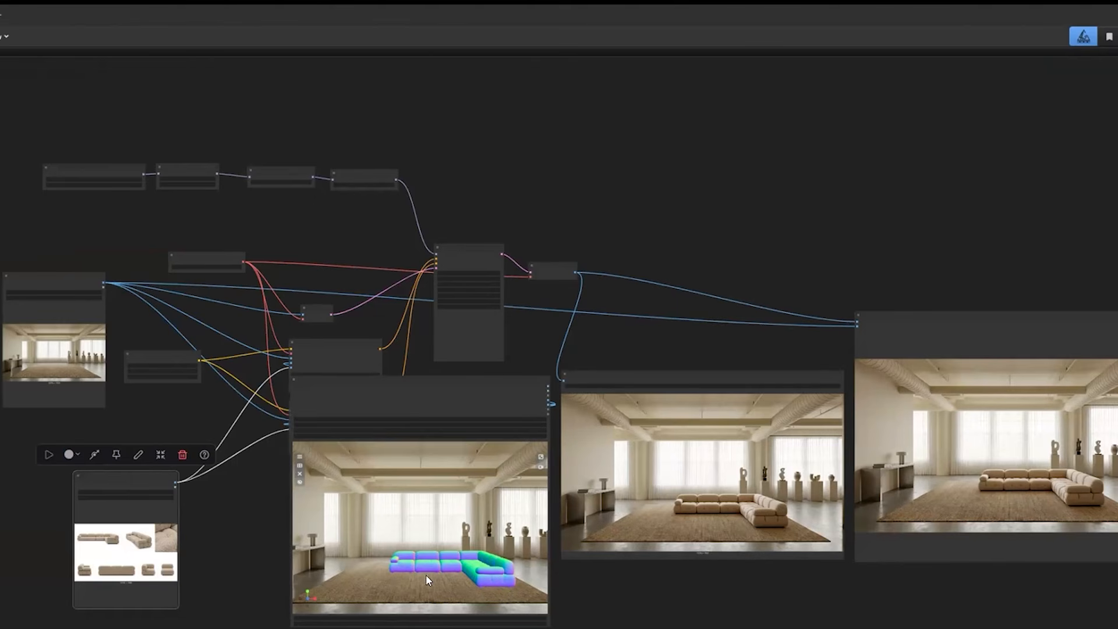
Rotate the 3D sofa so its corner points toward the windows and both wings open forward, and run the workflow.
drag(443, 575, 471, 570)
key(ctrl+Return)
drag(757, 174, 731, 187)
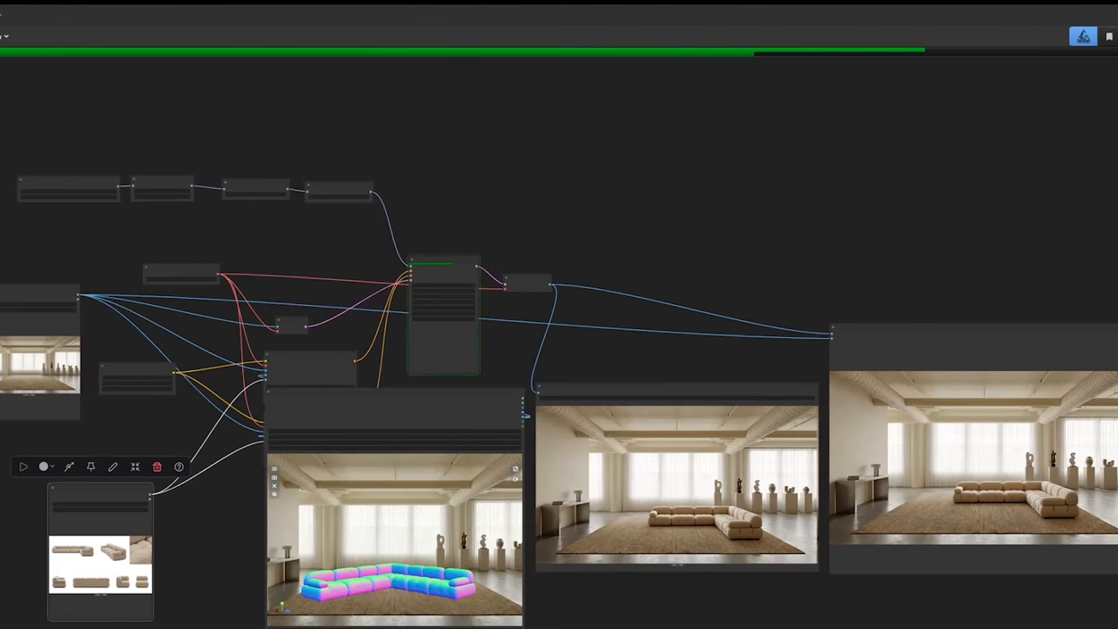
mouse_move(654, 628)
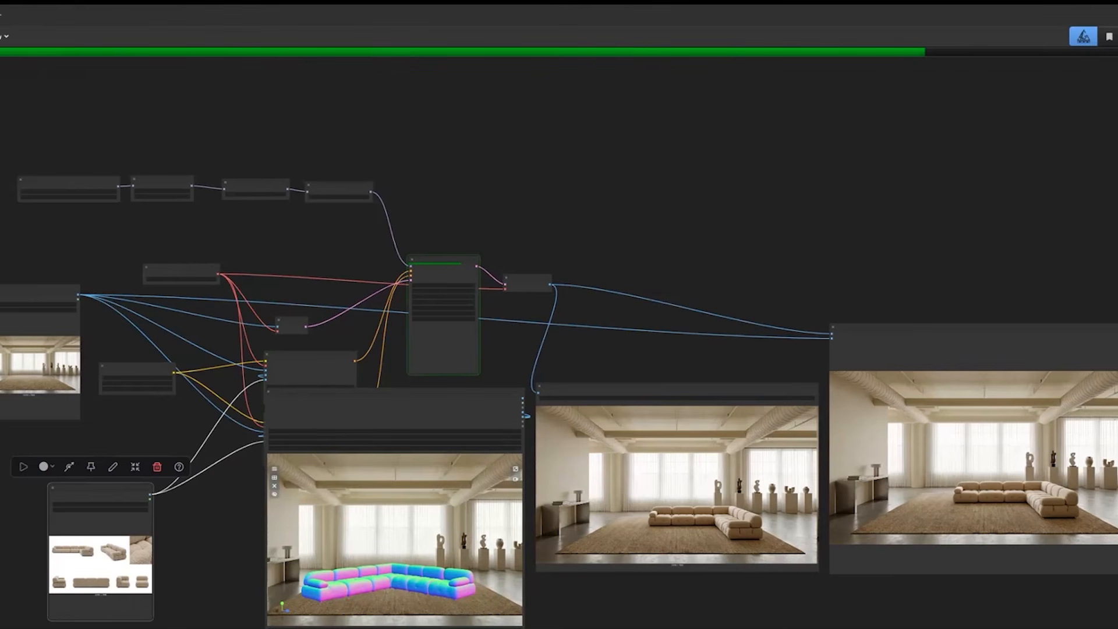